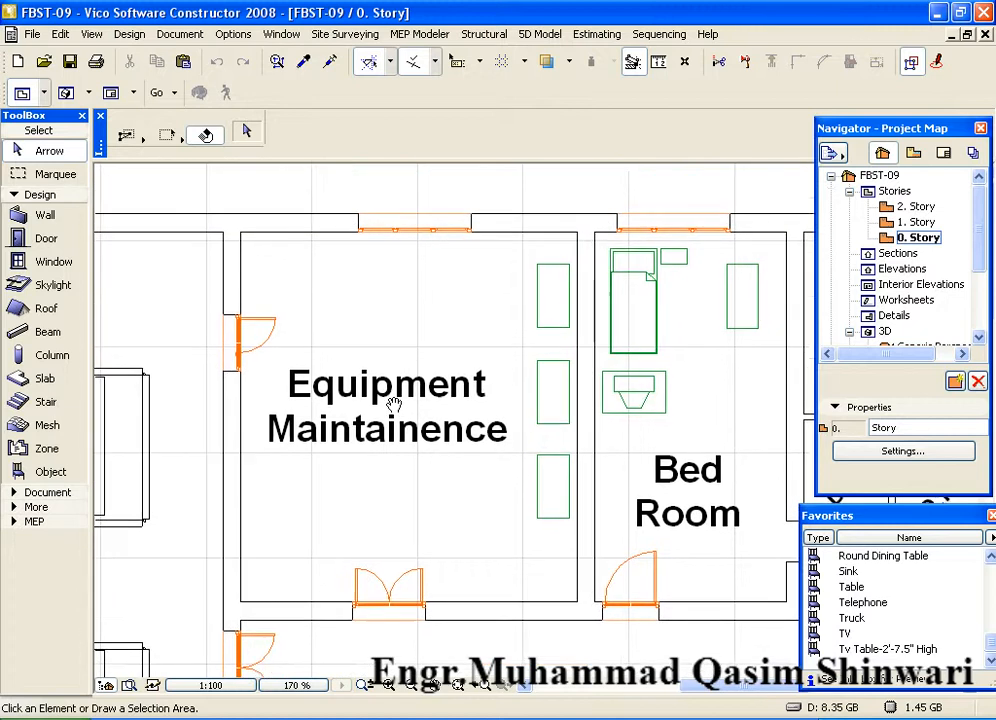
# - Enclose the Equipment Maintainence room in a marquee on the 0. Story plan and display only that area in 3D, fitted to the window
pyautogui.scroll(1, 385, 416)
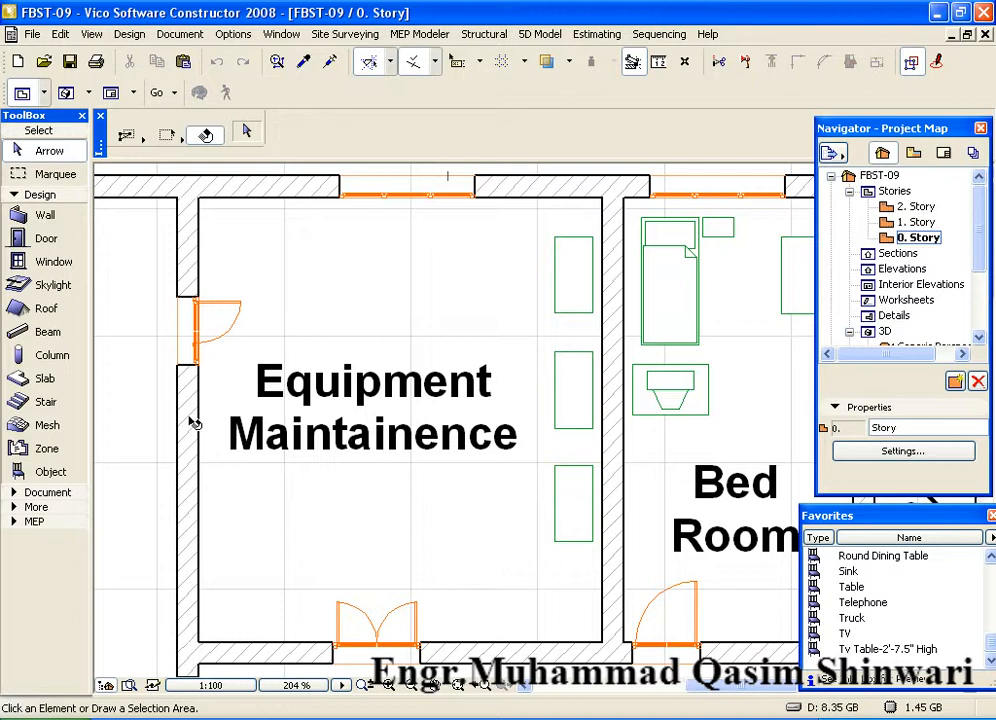
pyautogui.click(39, 183)
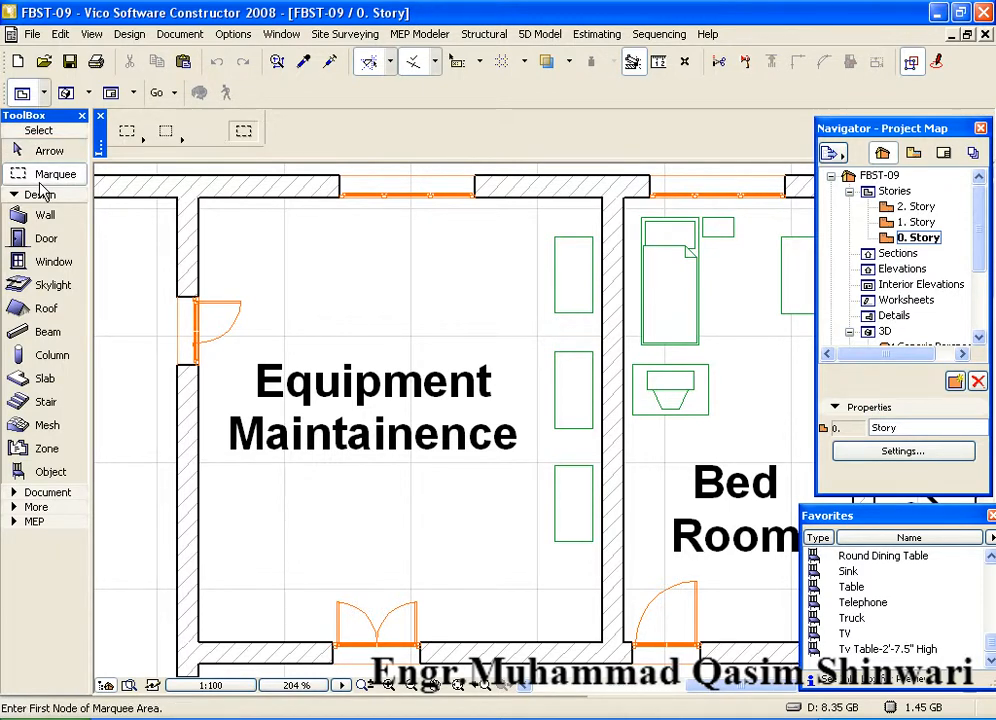
pyautogui.scroll(-1, 231, 363)
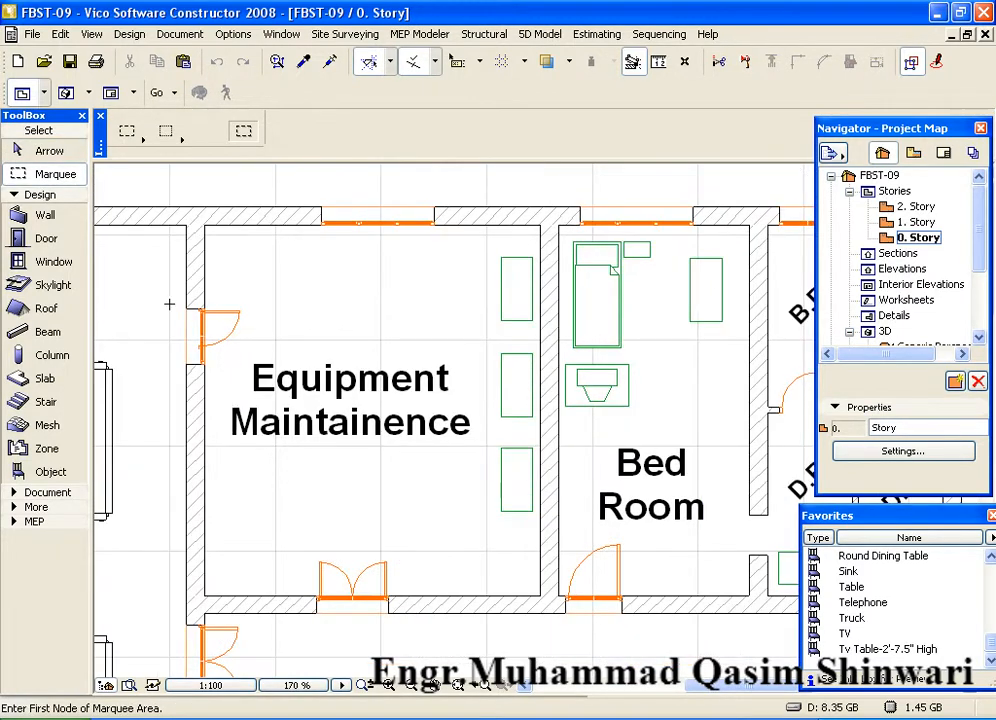
pyautogui.click(179, 198)
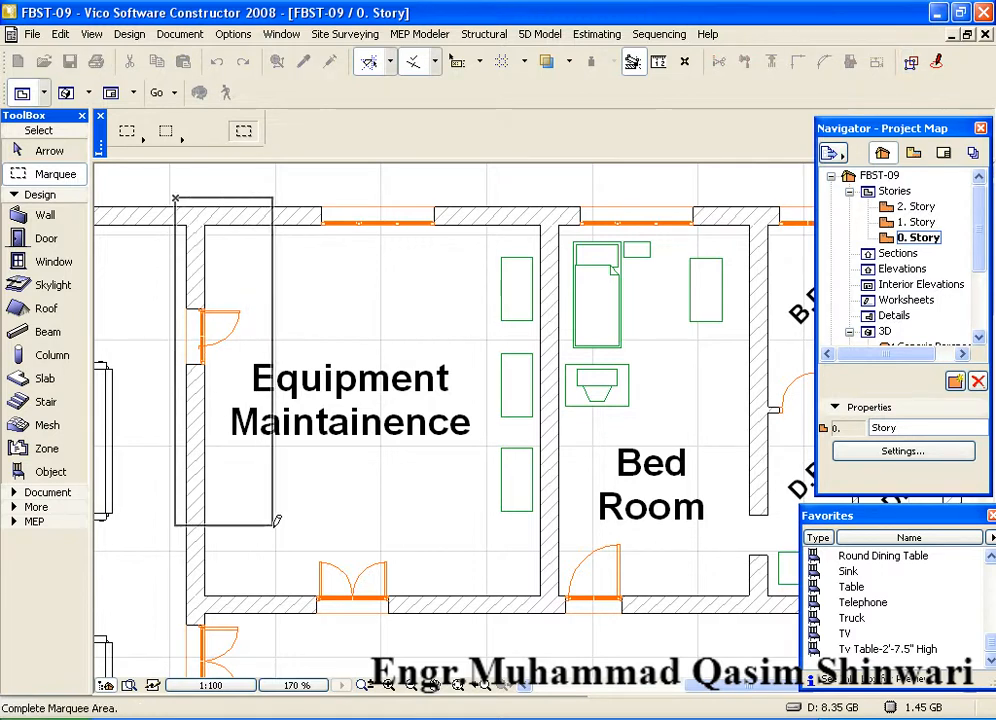
pyautogui.click(561, 648)
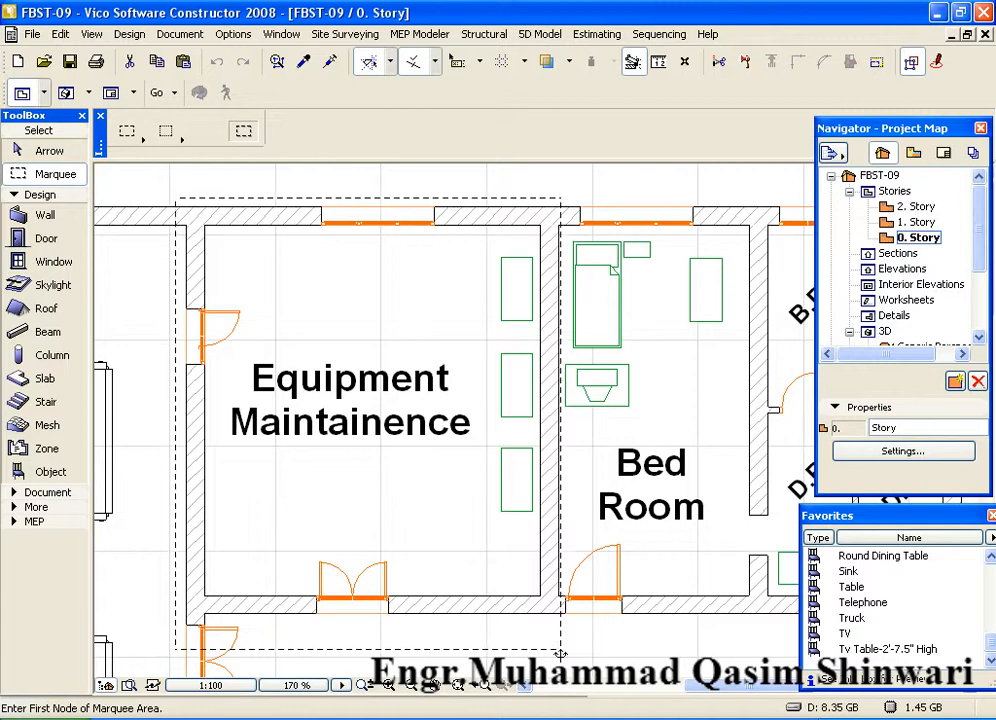
pyautogui.press('F5')
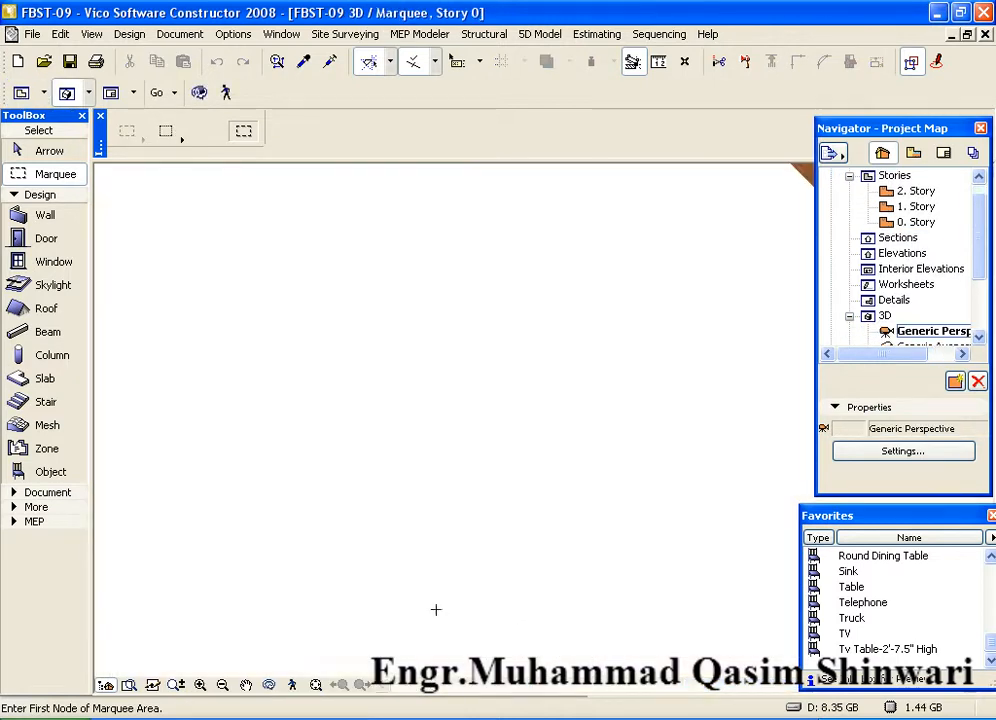
pyautogui.click(316, 686)
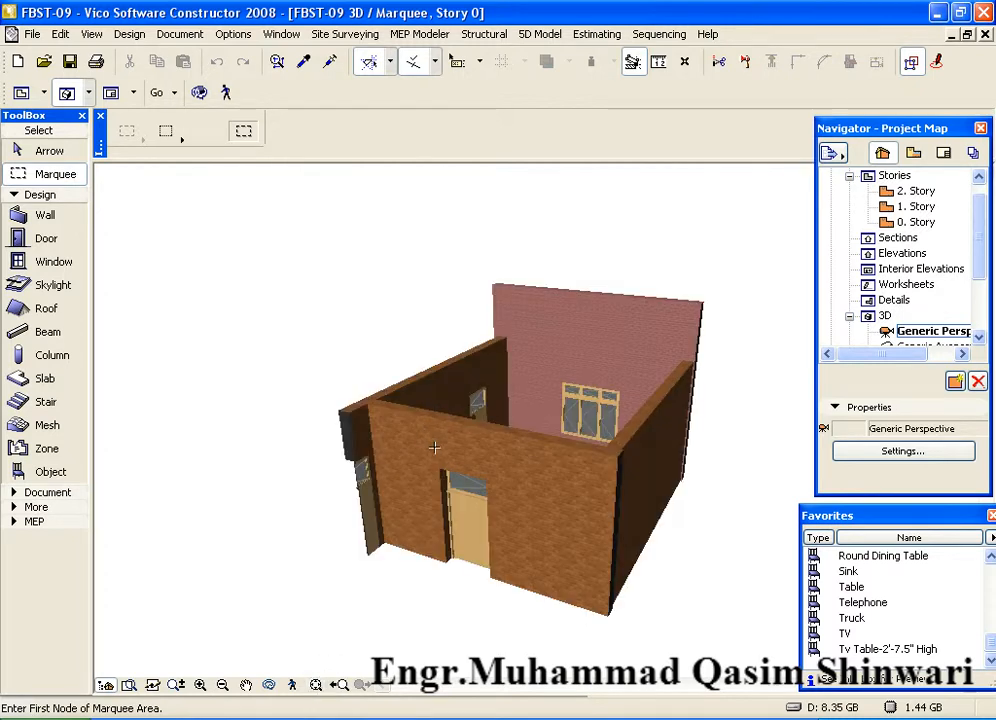
# - Apply the Exterior Load Bearing Wall favorite to the room's two side walls and the front wall containing the double door
pyautogui.moveTo(511, 516); pyautogui.dragTo(593, 580, button='middle')
pyautogui.scroll(1, 558, 513)
pyautogui.keyDown('shift'); pyautogui.moveTo(558, 513); pyautogui.dragTo(507, 482, button='middle'); pyautogui.keyUp('shift')
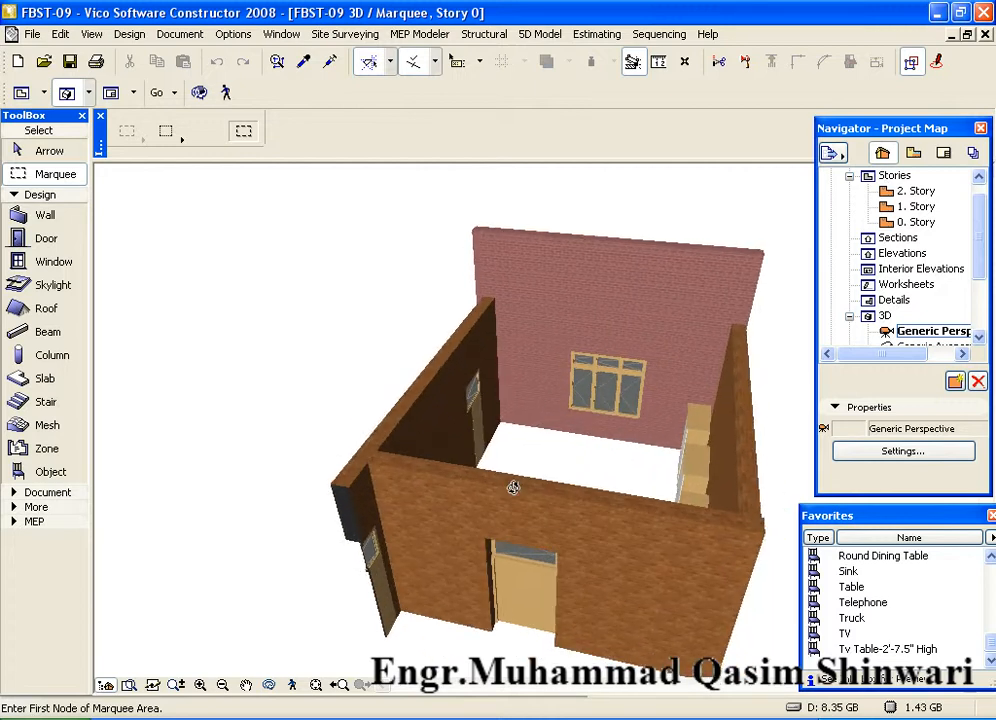
pyautogui.click(428, 394)
pyautogui.keyDown('shift'); pyautogui.click(740, 465); pyautogui.keyUp('shift')
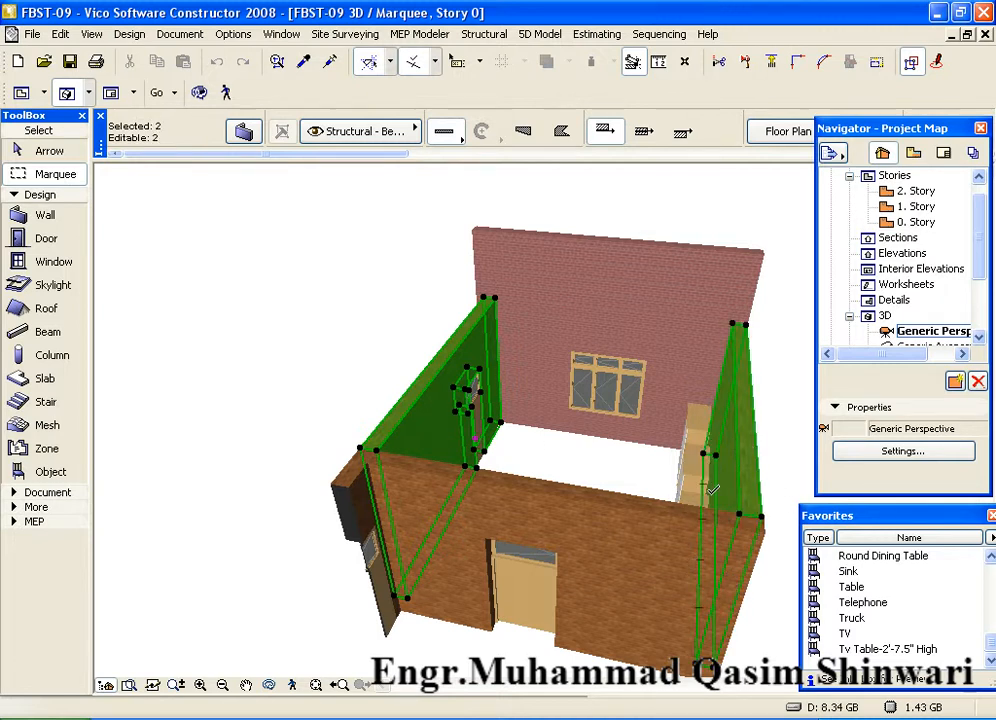
pyautogui.click(62, 474)
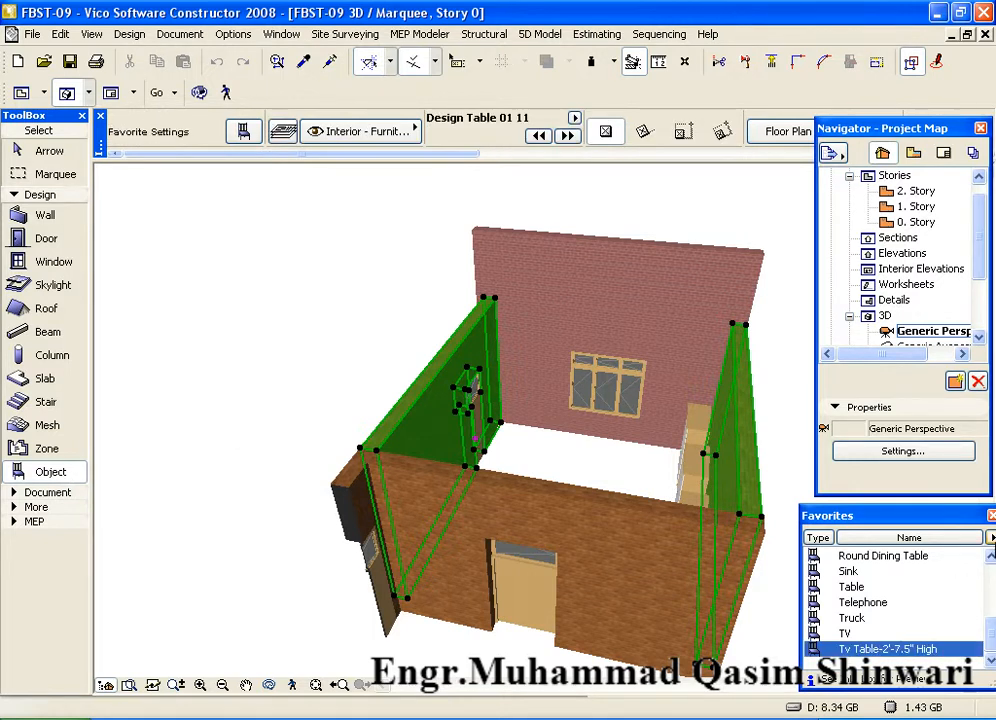
pyautogui.click(46, 216)
pyautogui.click(975, 588)
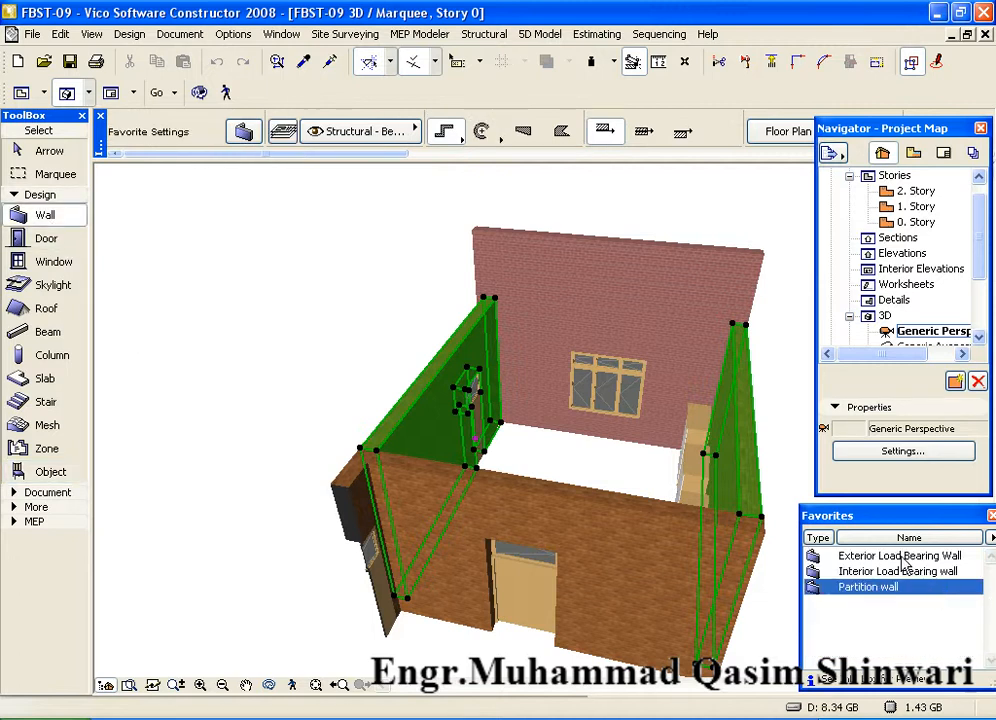
pyautogui.keyDown('shift'); pyautogui.click(658, 527); pyautogui.keyUp('shift')
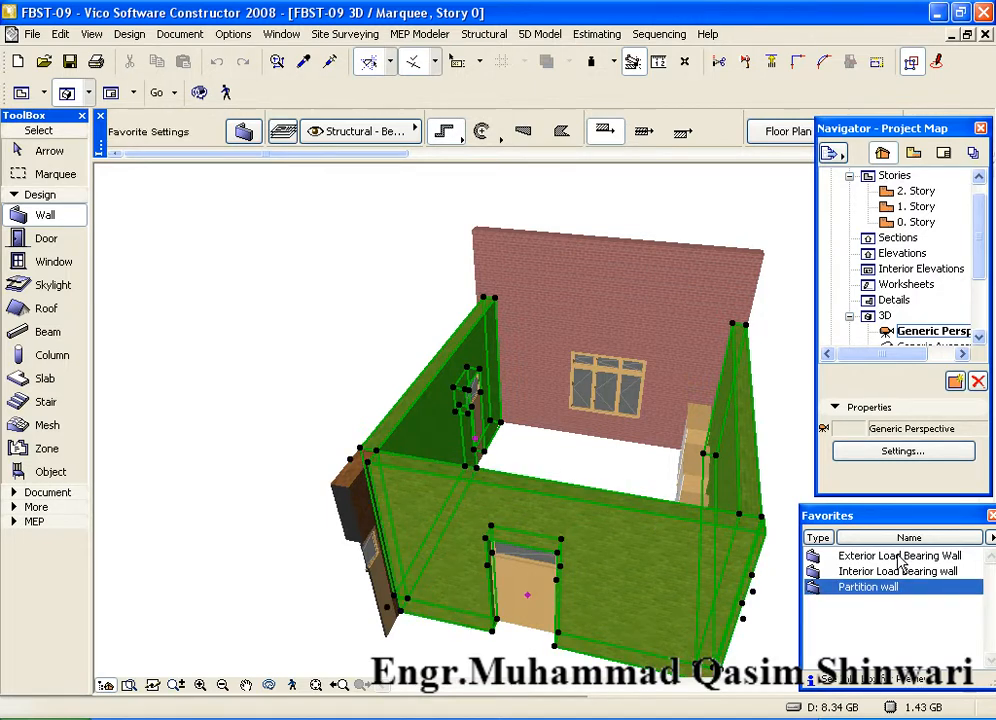
pyautogui.doubleClick(900, 556)
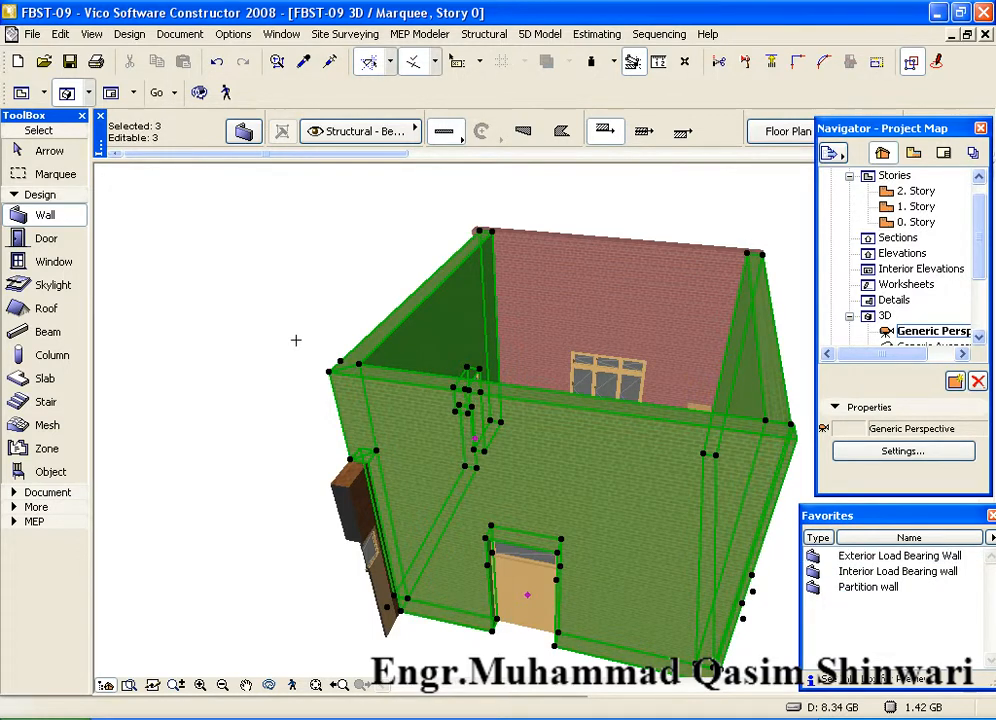
pyautogui.press('Escape')
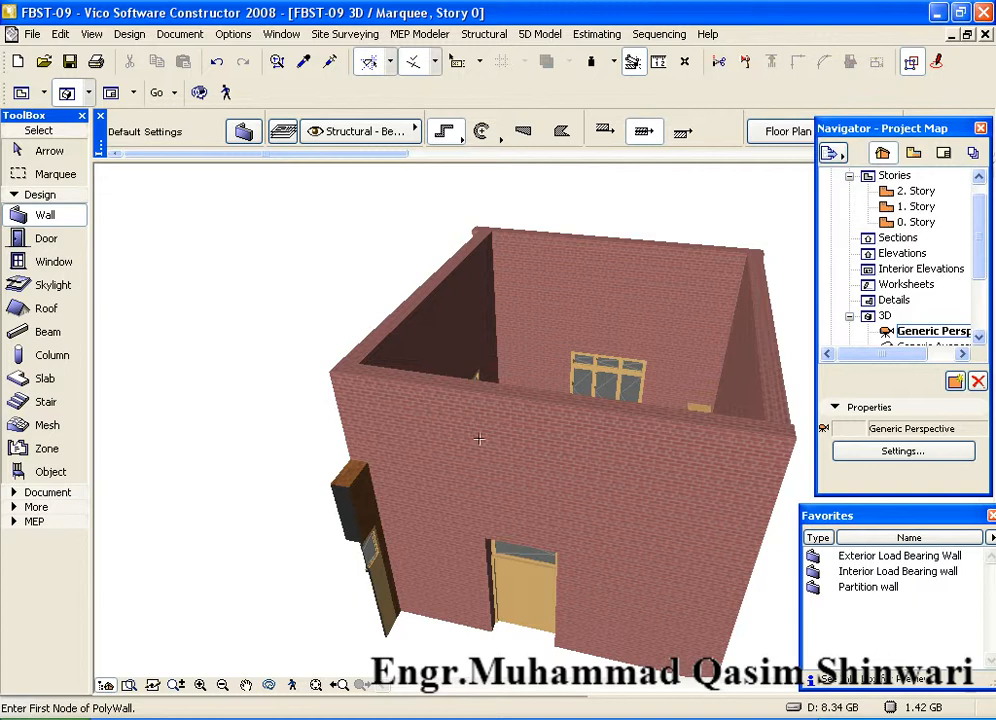
pyautogui.keyDown('shift'); pyautogui.moveTo(485, 444); pyautogui.dragTo(598, 350, button='middle'); pyautogui.keyUp('shift')
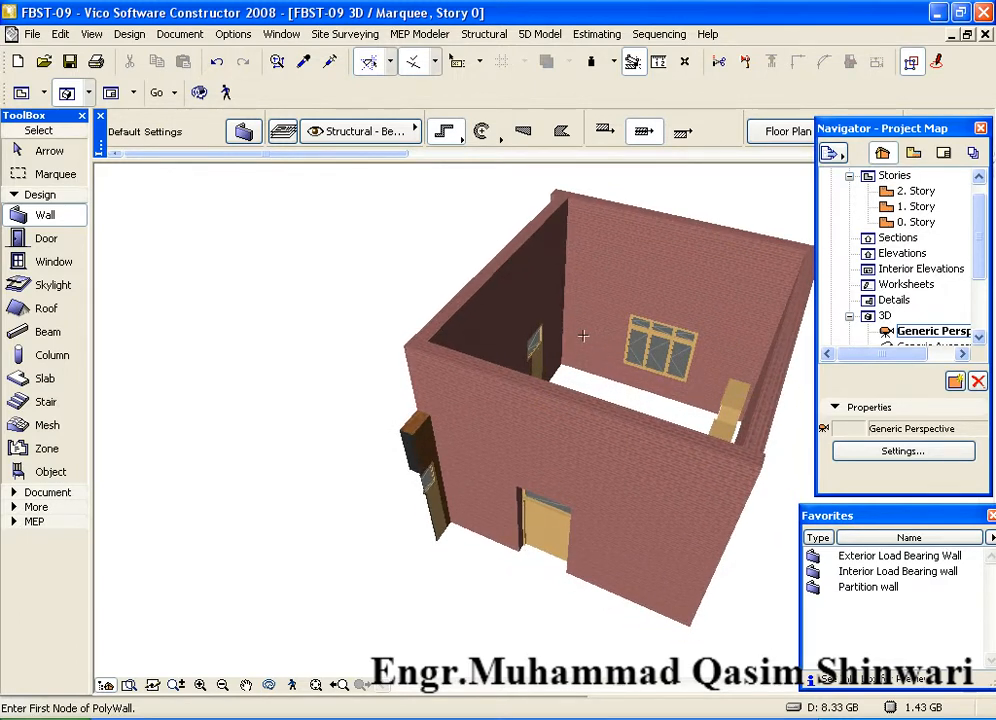
pyautogui.moveTo(583, 336); pyautogui.dragTo(533, 351, button='middle')
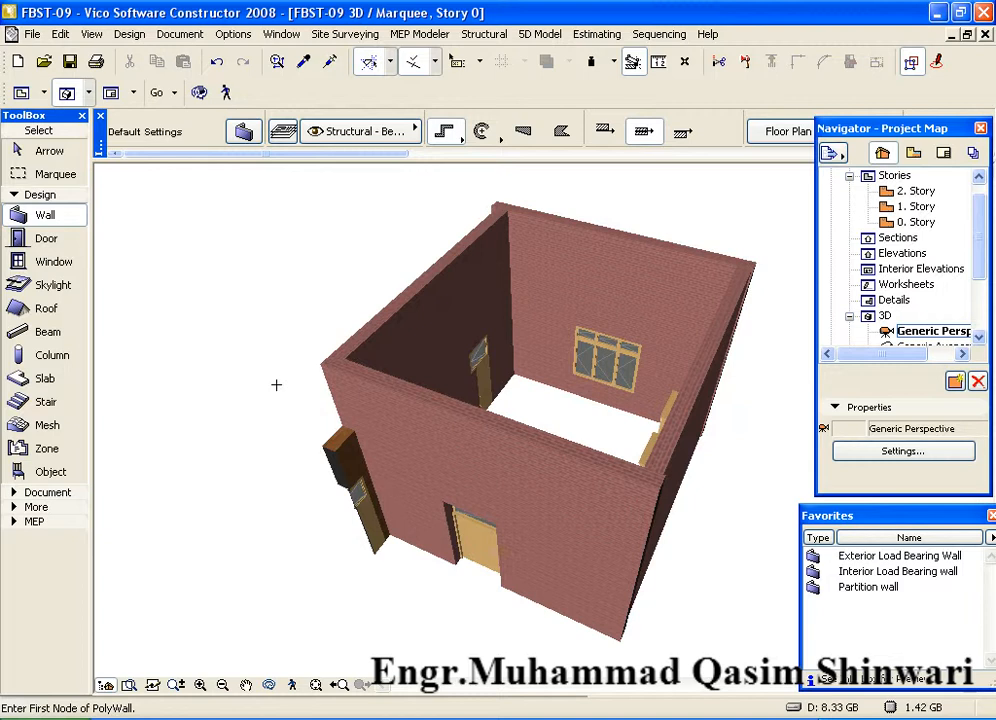
# - Return to the 0. Story floor plan and set the default slab elevation to 20' above the current story
pyautogui.press('F2')
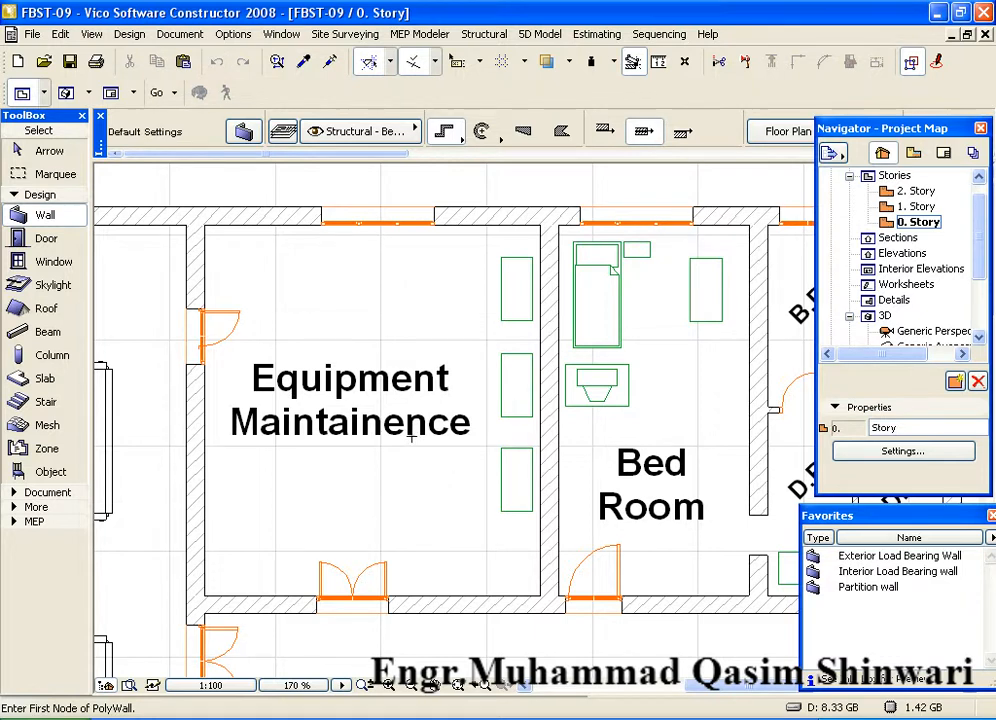
pyautogui.moveTo(346, 394); pyautogui.dragTo(361, 399, button='middle')
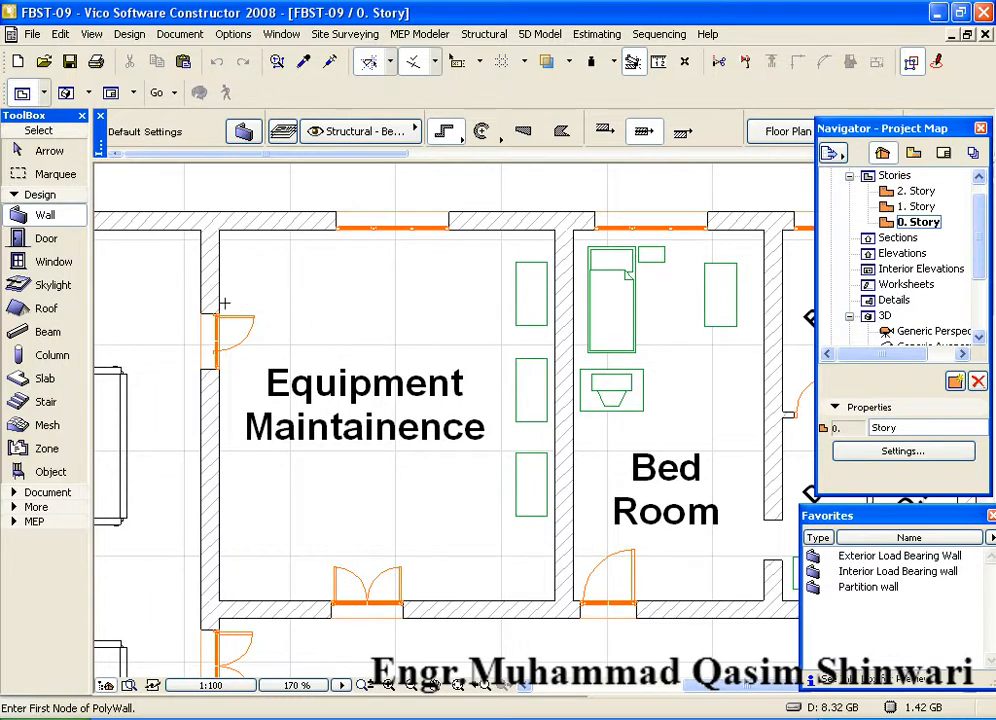
pyautogui.doubleClick(54, 383)
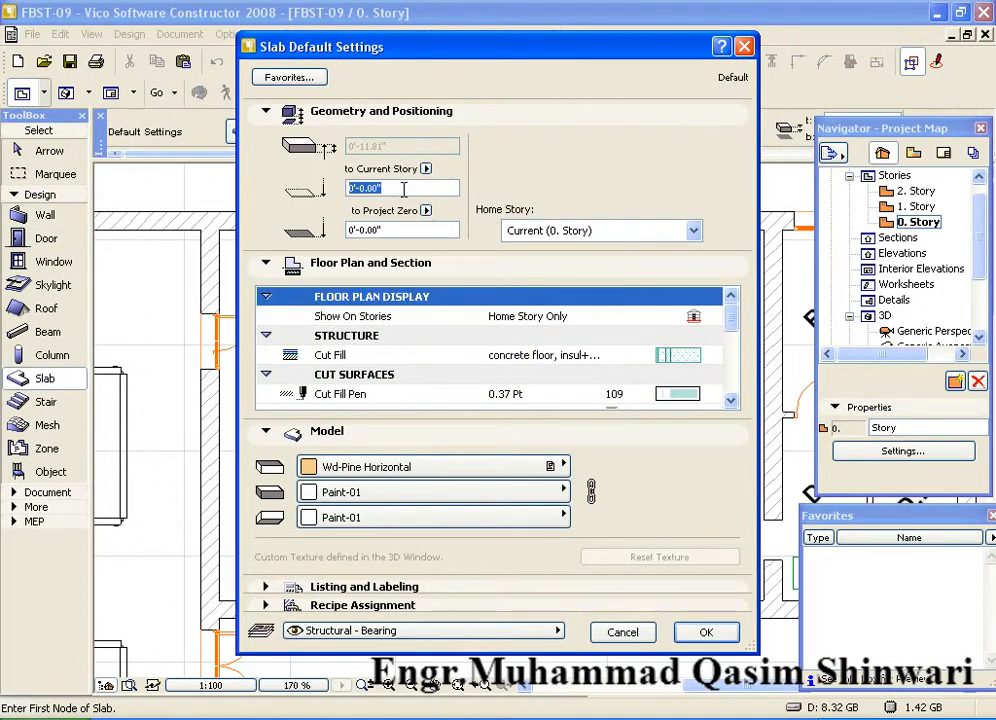
pyautogui.write("20'")
pyautogui.press('Tab')
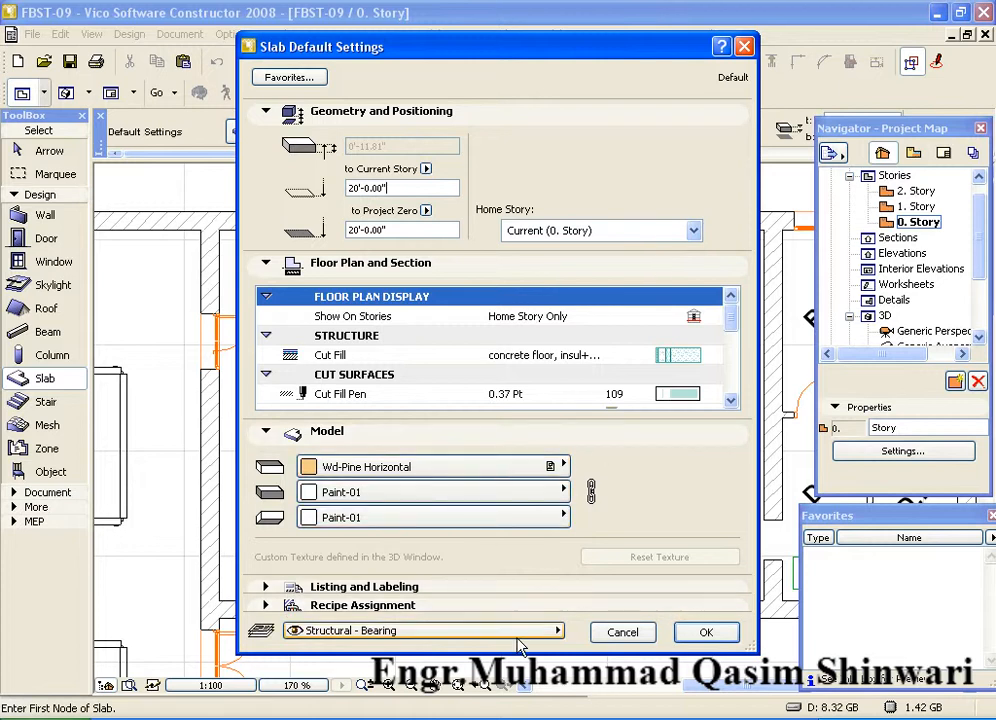
# - Save the current slab settings as a favorite named "Slab-20' Above" and accept the slab defaults
pyautogui.click(289, 77)
pyautogui.click(460, 196)
pyautogui.write('S')
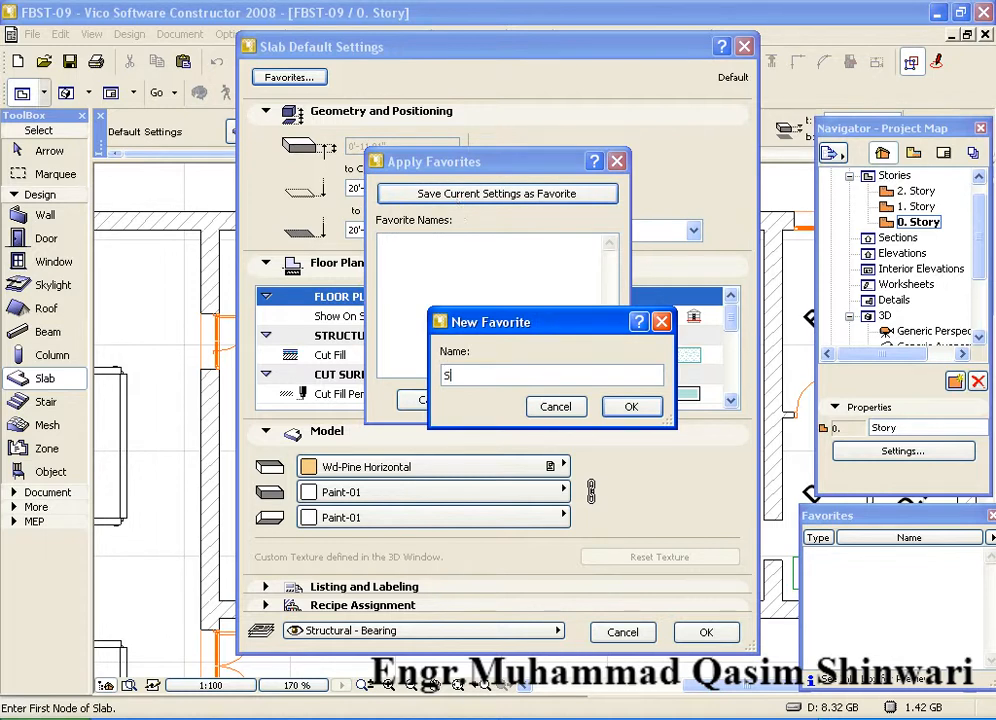
pyautogui.write("lab-20' Above")
pyautogui.press('Return')
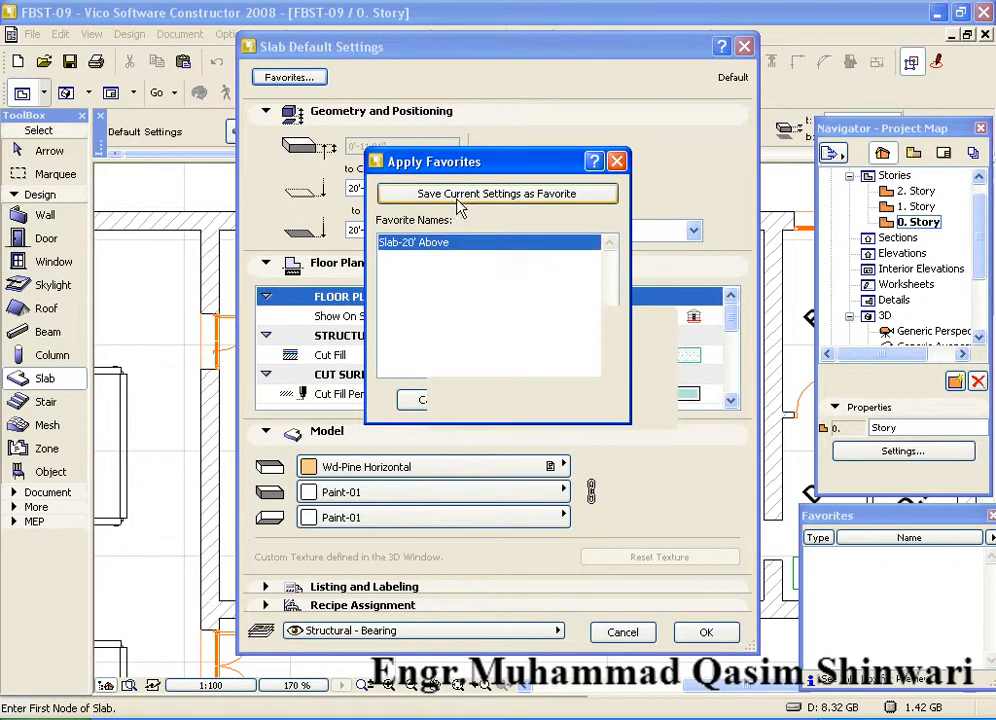
pyautogui.click(585, 399)
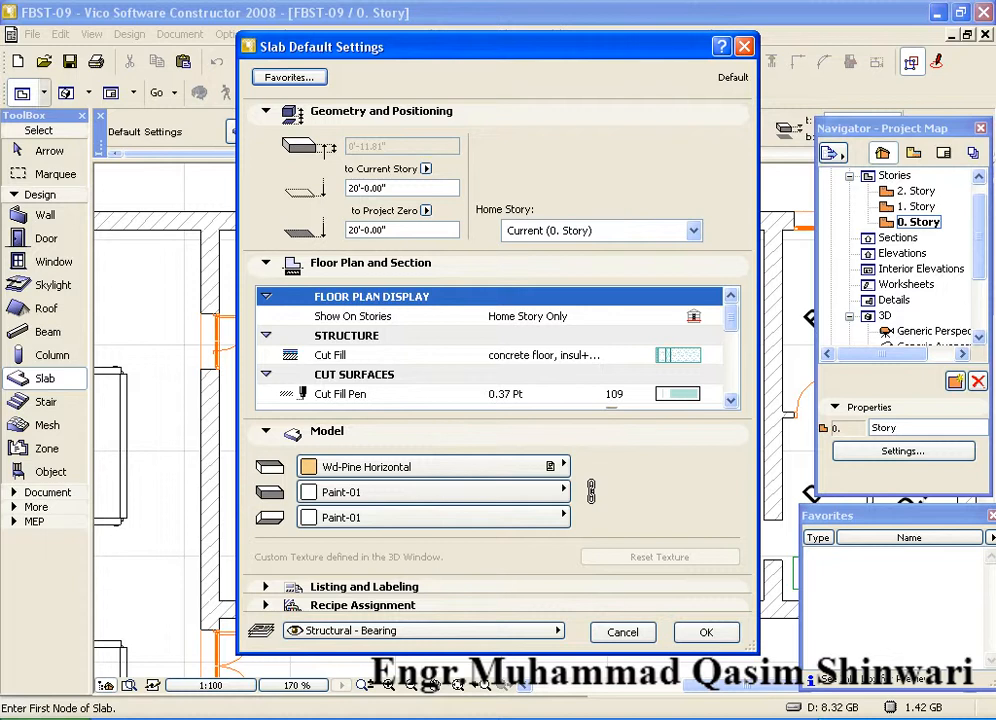
pyautogui.click(734, 625)
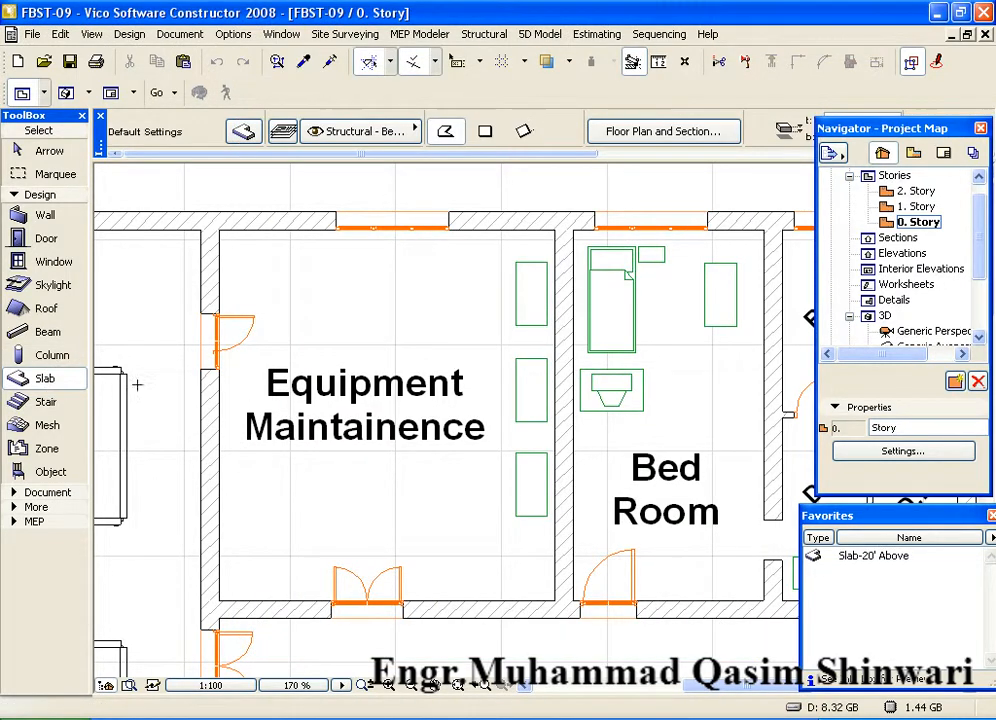
# - Apply the Slab-20' Above favorite and trace a polygonal slab along the outer wall corners of the Equipment Maintainence room
pyautogui.doubleClick(866, 557)
pyautogui.moveTo(227, 373); pyautogui.dragTo(282, 383, button='middle')
pyautogui.scroll(1, 287, 322)
pyautogui.moveTo(289, 320); pyautogui.dragTo(281, 304, button='middle')
pyautogui.middleClick(279, 301)
pyautogui.middleClick(279, 301)
pyautogui.moveTo(490, 287); pyautogui.dragTo(289, 273, button='middle')
pyautogui.scroll(2, 356, 247)
pyautogui.scroll(2, 395, 366)
pyautogui.moveTo(360, 250); pyautogui.dragTo(349, 333, button='middle')
pyautogui.scroll(2, 393, 360)
pyautogui.scroll(-1, 348, 328)
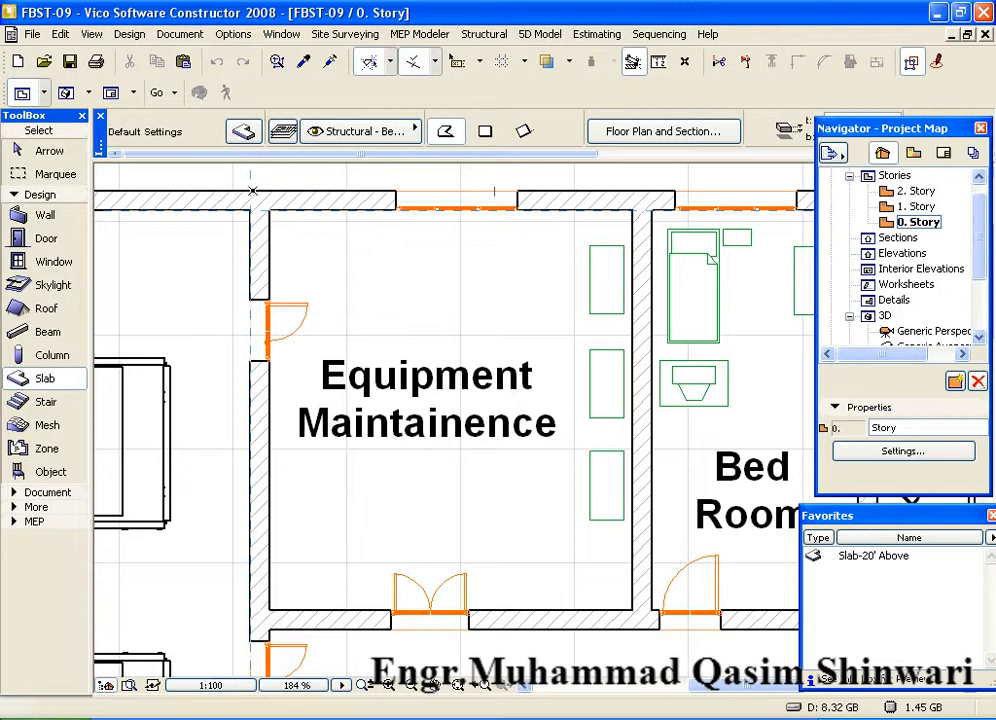
pyautogui.click(252, 190)
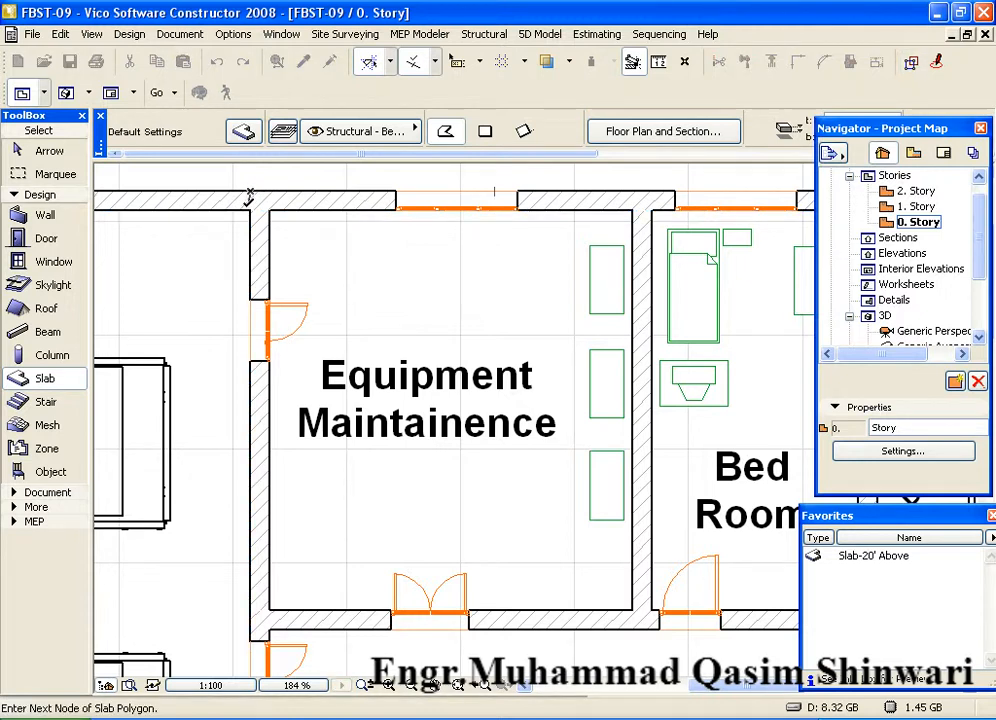
pyautogui.scroll(-3, 239, 445)
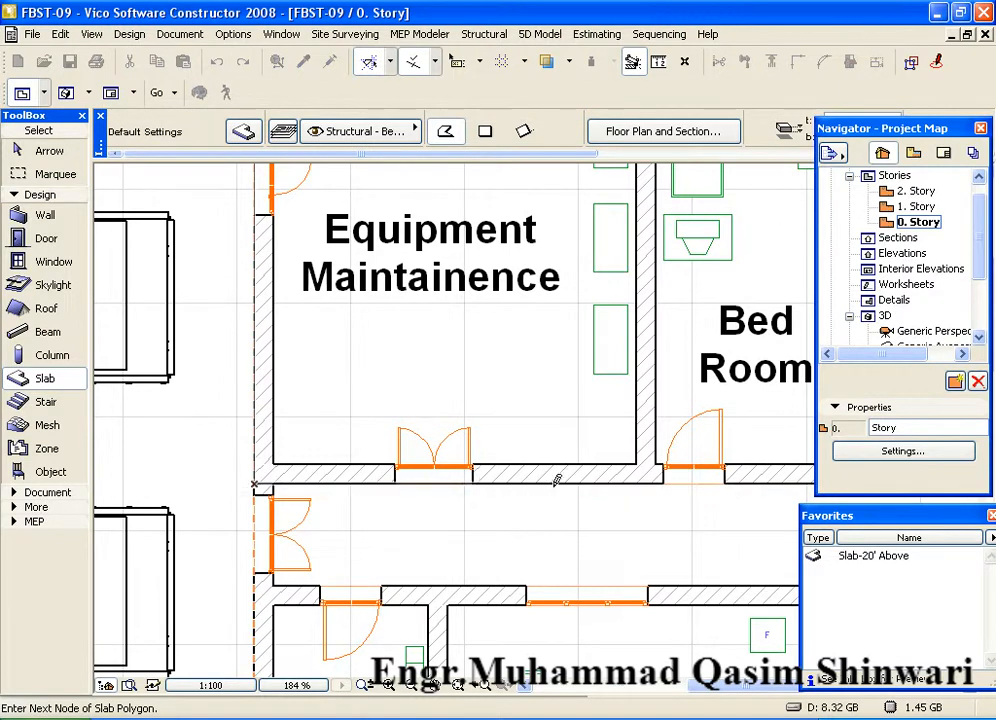
pyautogui.click(656, 484)
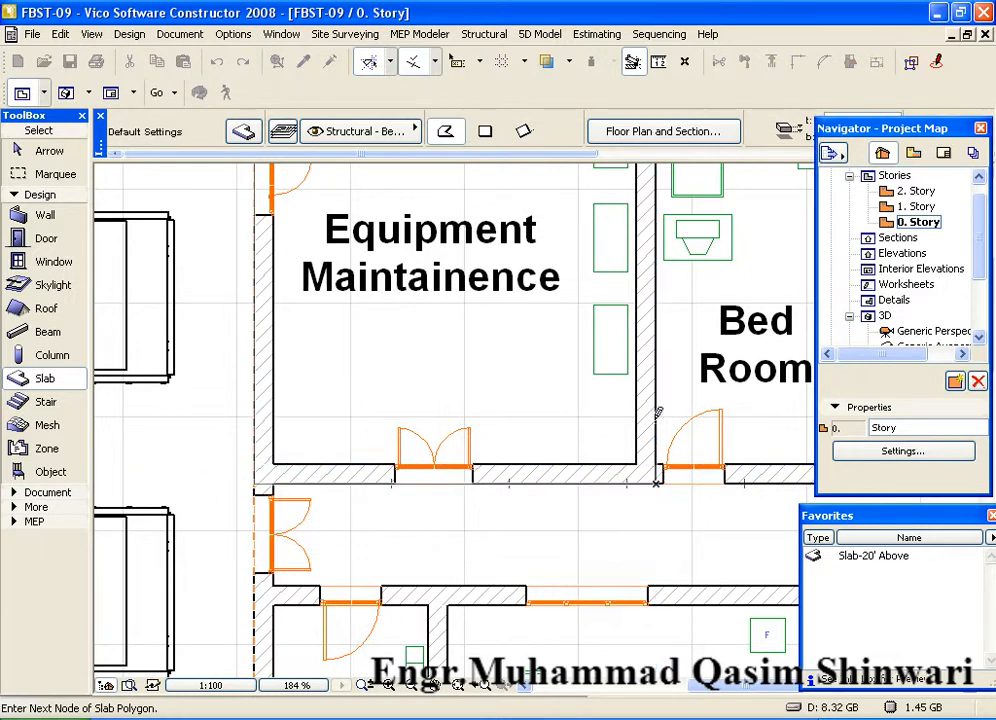
pyautogui.moveTo(650, 290); pyautogui.dragTo(664, 360, button='middle')
pyautogui.moveTo(634, 478); pyautogui.dragTo(630, 490, button='middle')
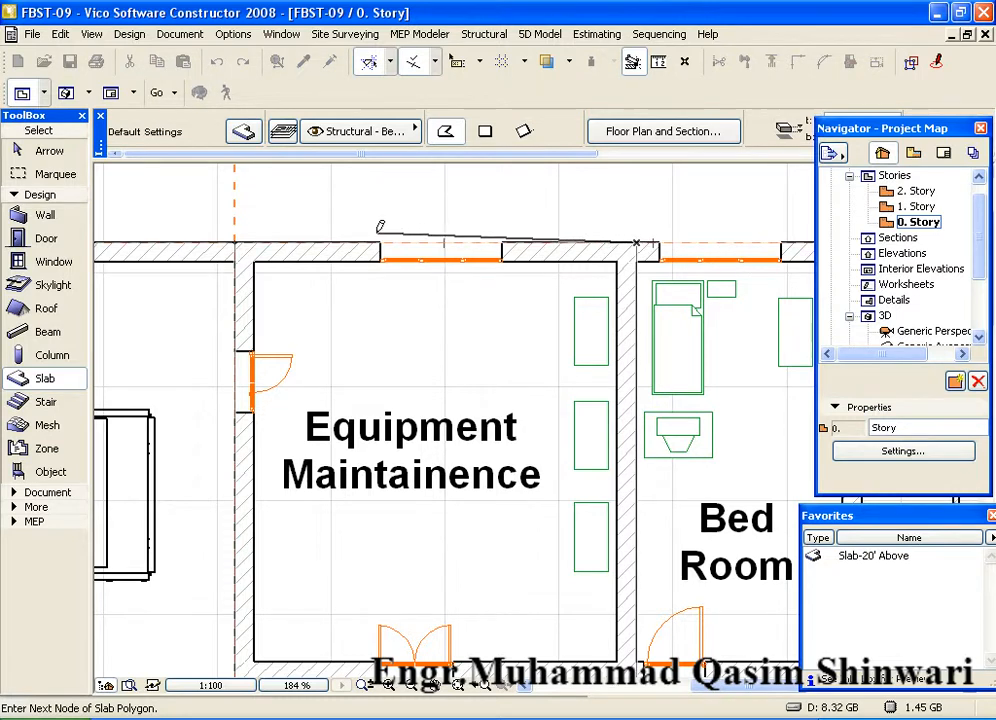
pyautogui.doubleClick(233, 239)
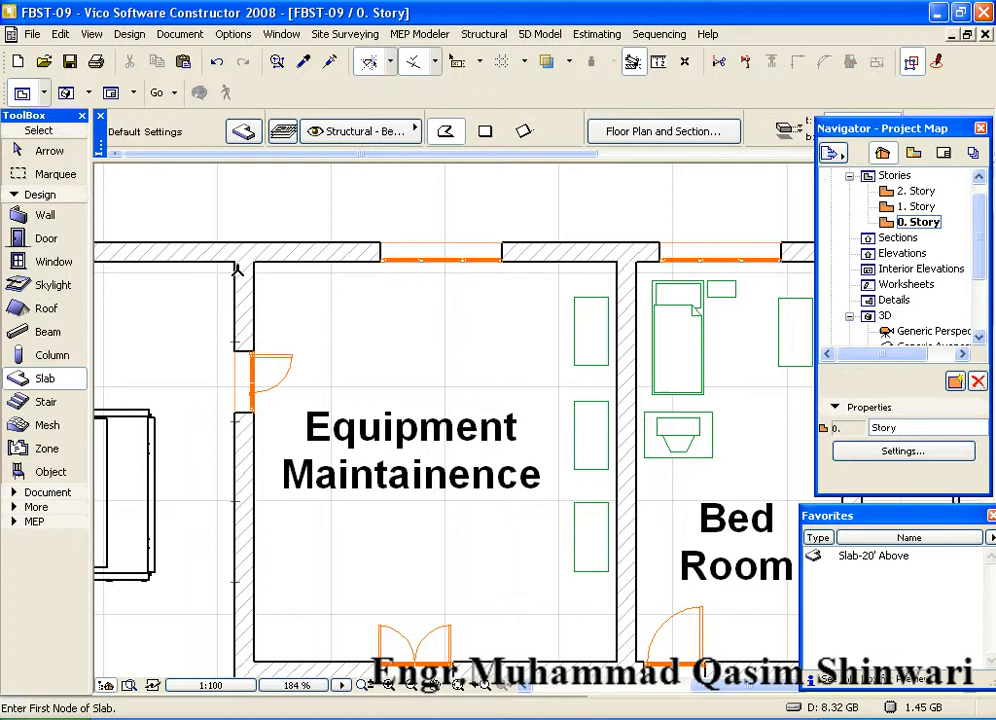
# - Highlight the new slab over the Equipment Maintainence room to check its outline, and clear the highlight
pyautogui.scroll(-2, 405, 340)
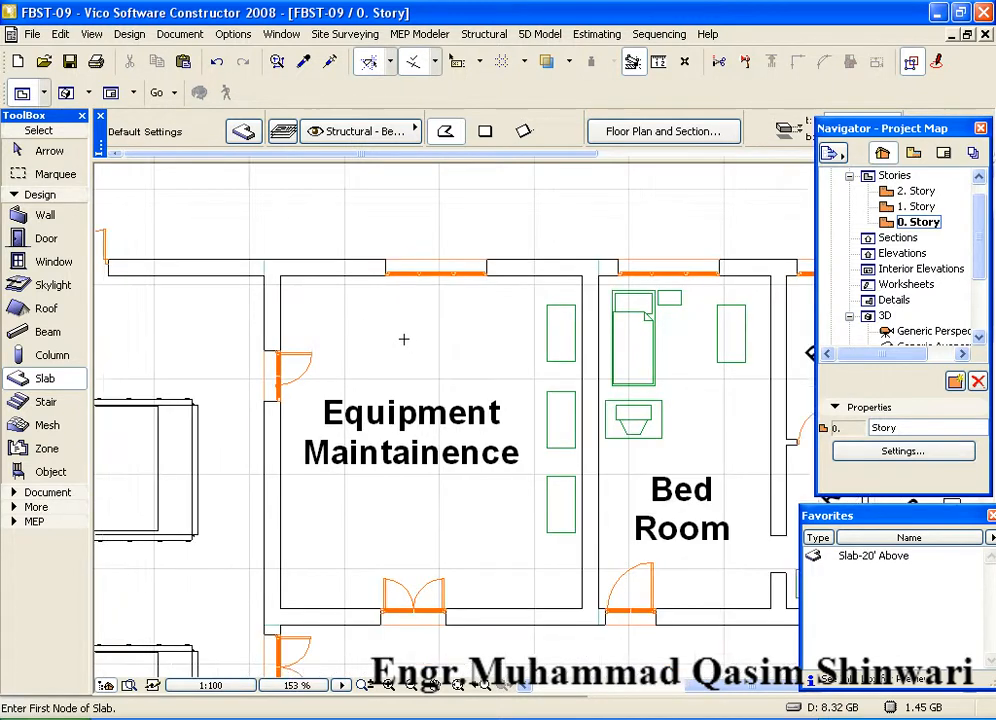
pyautogui.moveTo(402, 338); pyautogui.dragTo(369, 298, button='middle')
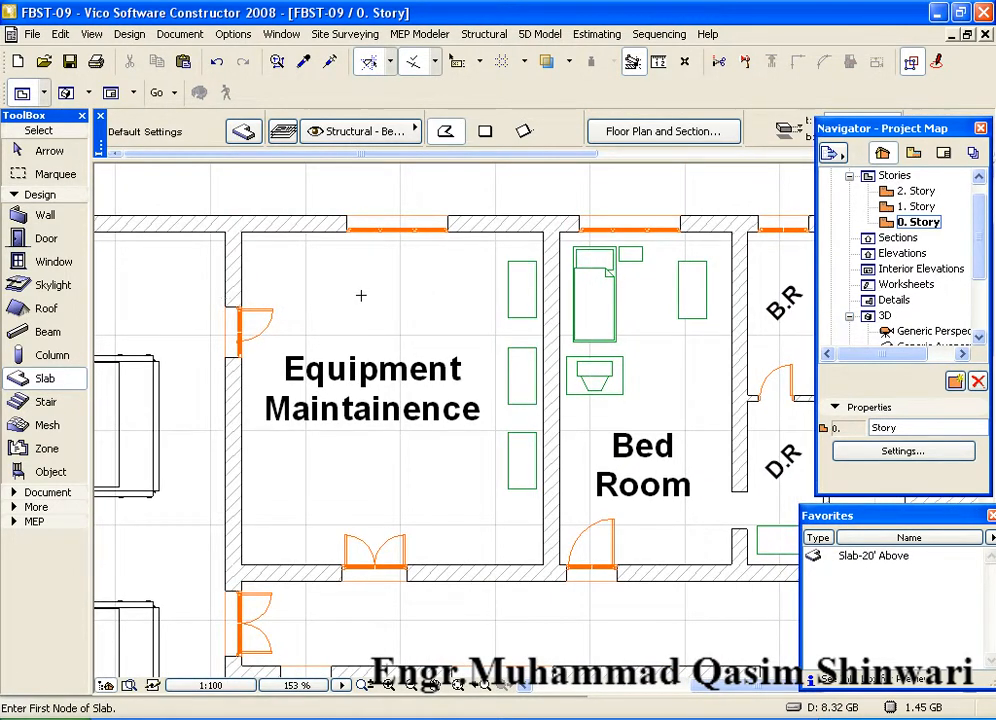
pyautogui.click(320, 264)
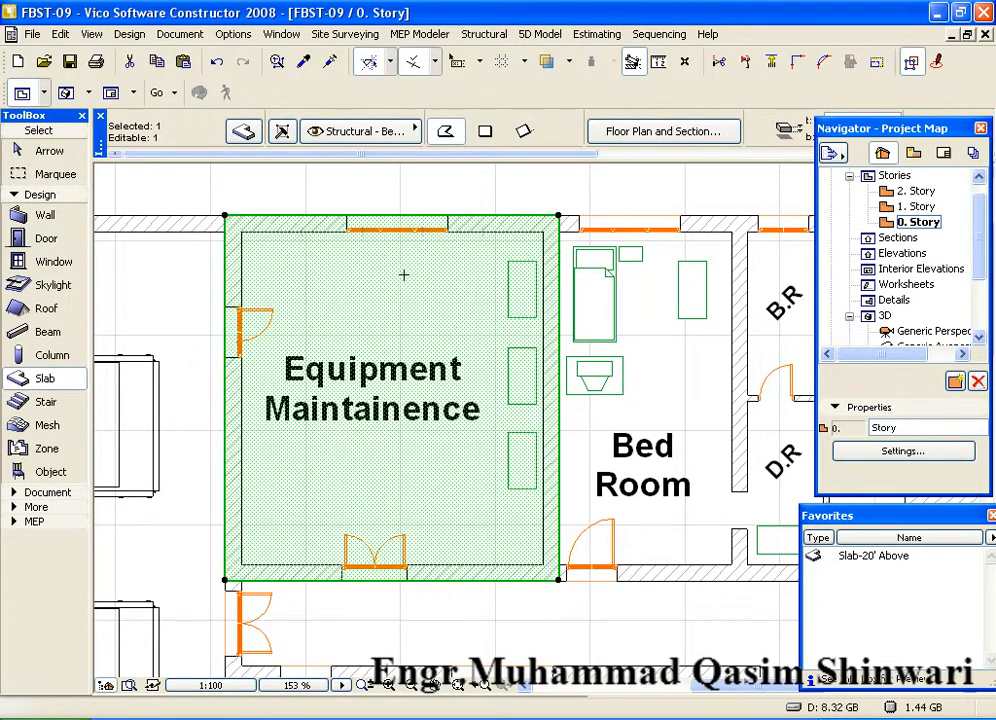
pyautogui.press('Delete')
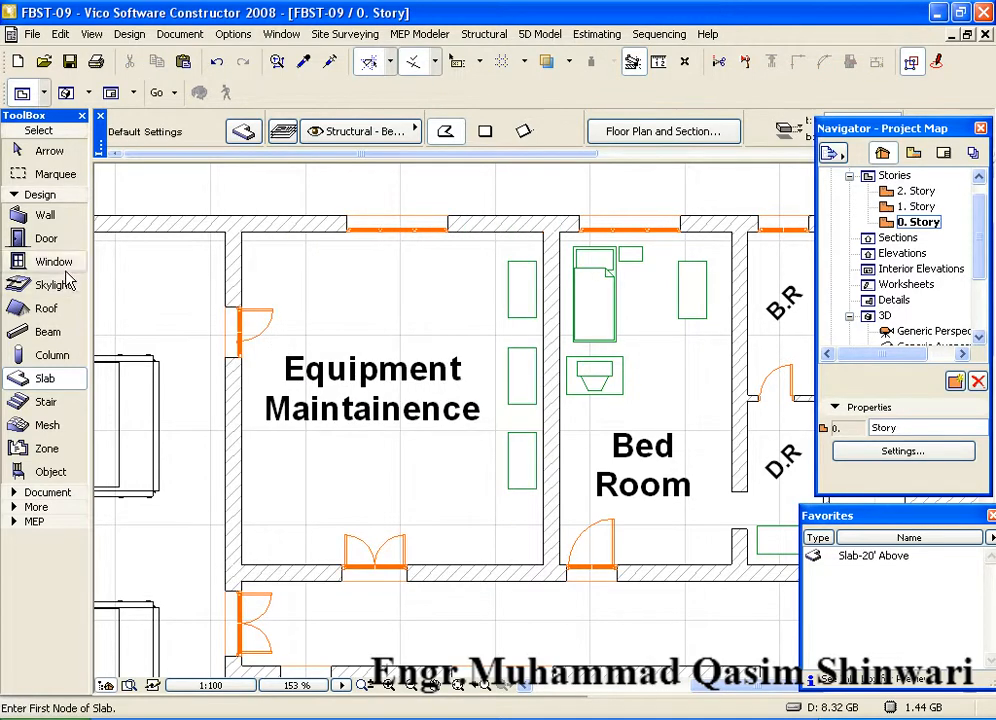
# - Enclose the Equipment Maintainence room in a marquee and display only that area in 3D
pyautogui.click(58, 174)
pyautogui.click(204, 203)
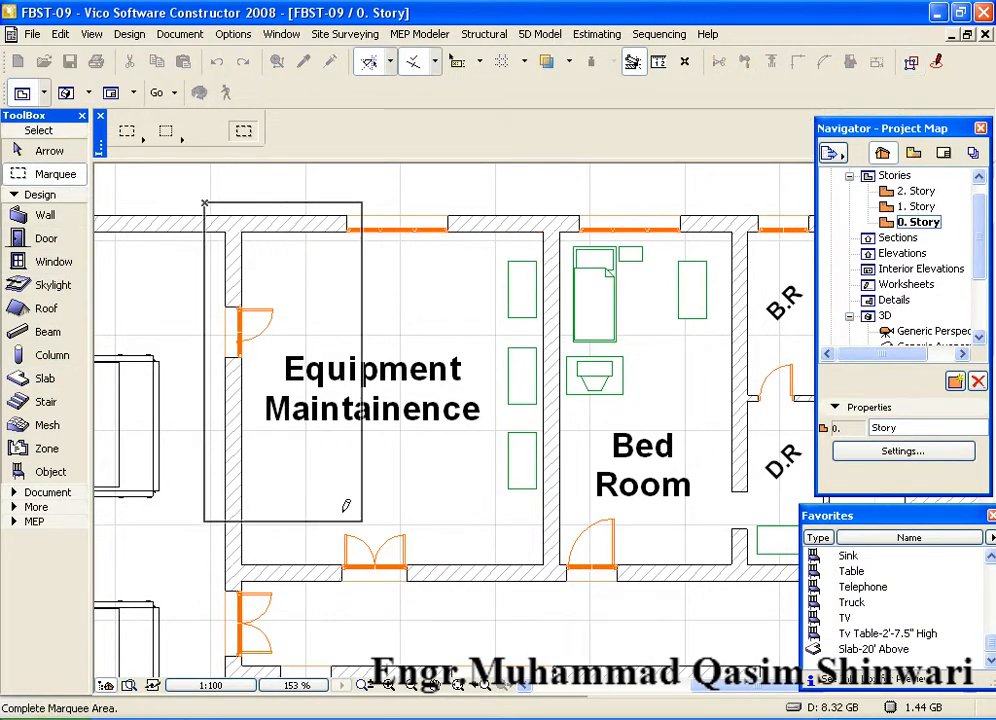
pyautogui.click(574, 598)
pyautogui.click(576, 594)
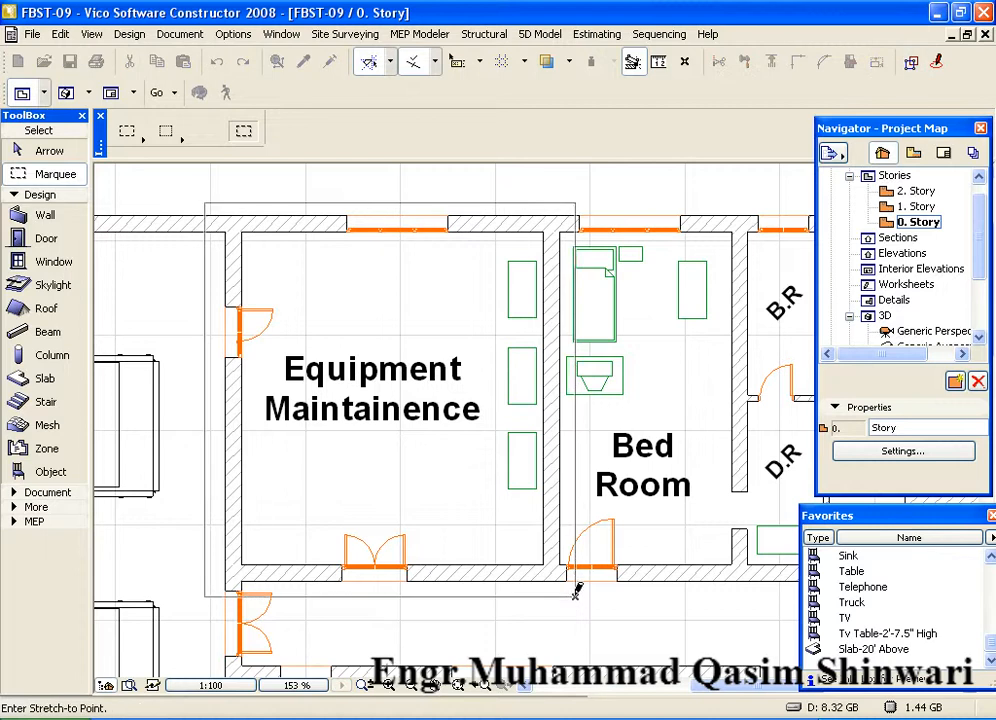
pyautogui.click(567, 591)
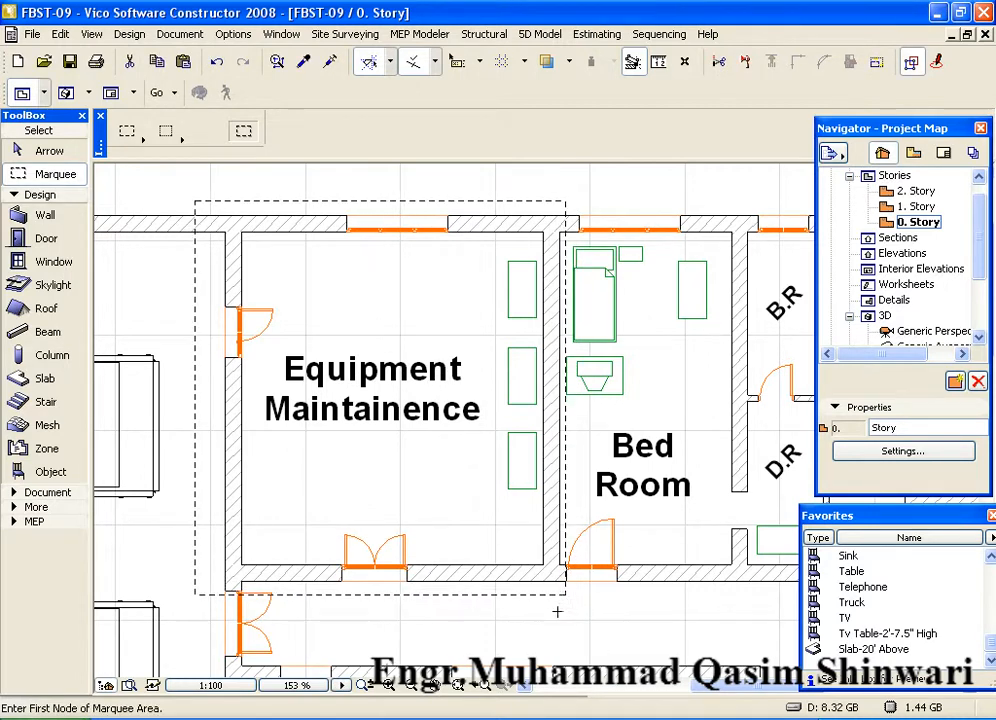
pyautogui.press('F5')
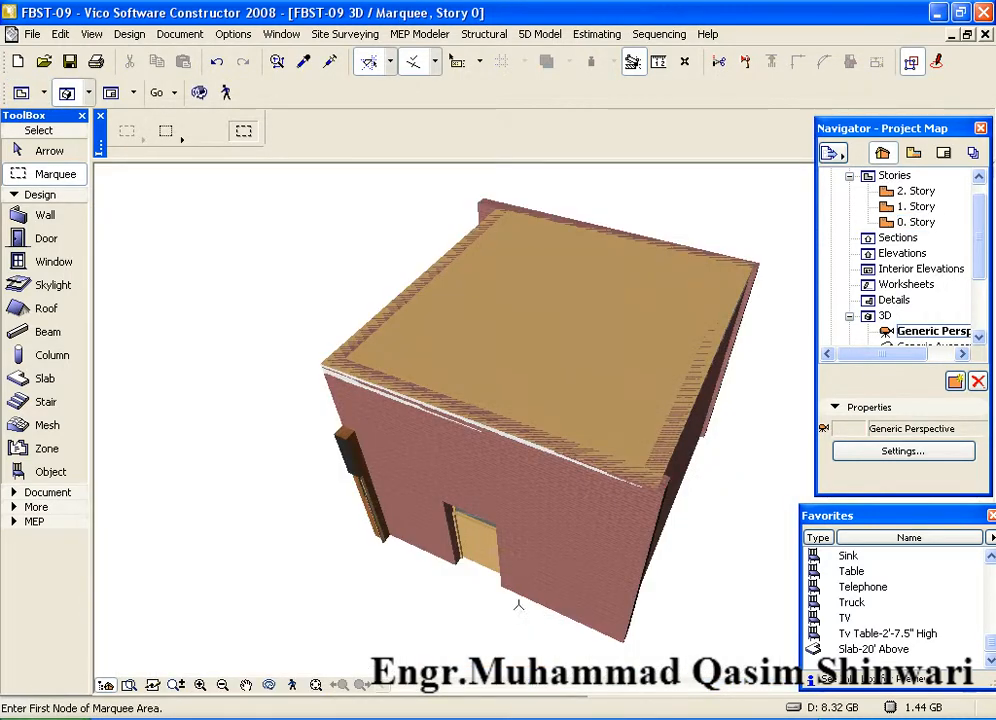
# - Examine in 3D how the slab edges meet the tops of the Equipment Maintainence room's walls
pyautogui.keyDown('shift'); pyautogui.moveTo(430, 469); pyautogui.dragTo(638, 419, button='middle'); pyautogui.keyUp('shift')
pyautogui.keyDown('shift'); pyautogui.moveTo(384, 449); pyautogui.dragTo(635, 356, button='middle'); pyautogui.keyUp('shift')
pyautogui.keyDown('shift'); pyautogui.moveTo(393, 330); pyautogui.dragTo(629, 440, button='middle'); pyautogui.keyUp('shift')
pyautogui.scroll(5, 629, 440)
pyautogui.moveTo(758, 429); pyautogui.dragTo(585, 371, button='middle')
pyautogui.scroll(-2, 571, 433)
pyautogui.moveTo(569, 444); pyautogui.dragTo(565, 436, button='middle')
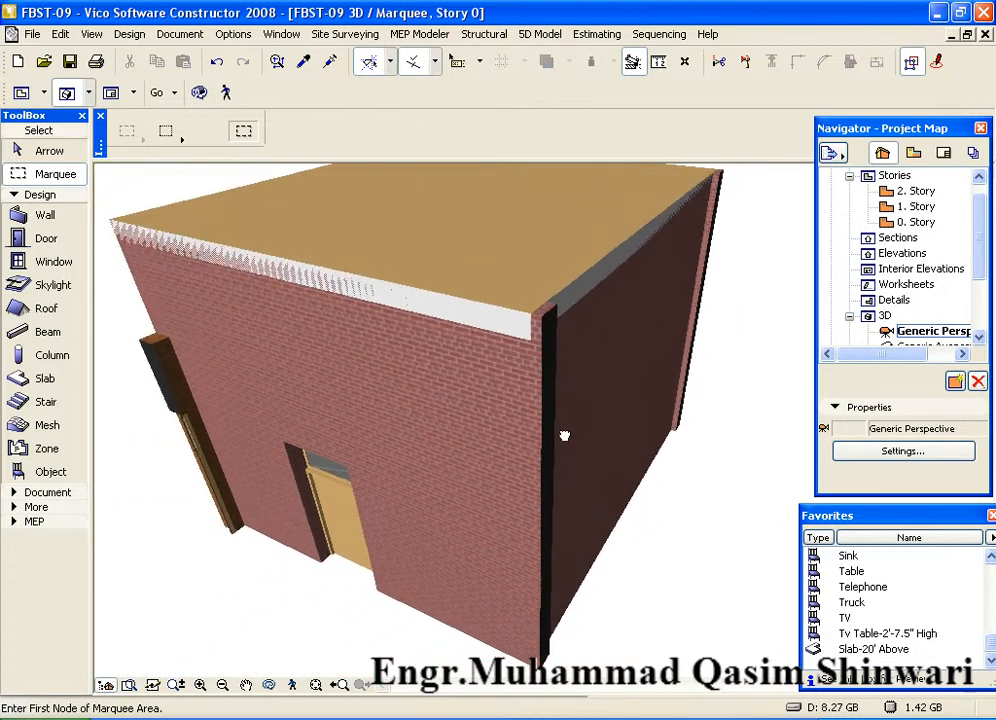
# - Try to measure the height at the wall corner where the slab meets the brick walls
pyautogui.click(658, 62)
pyautogui.scroll(2, 553, 333)
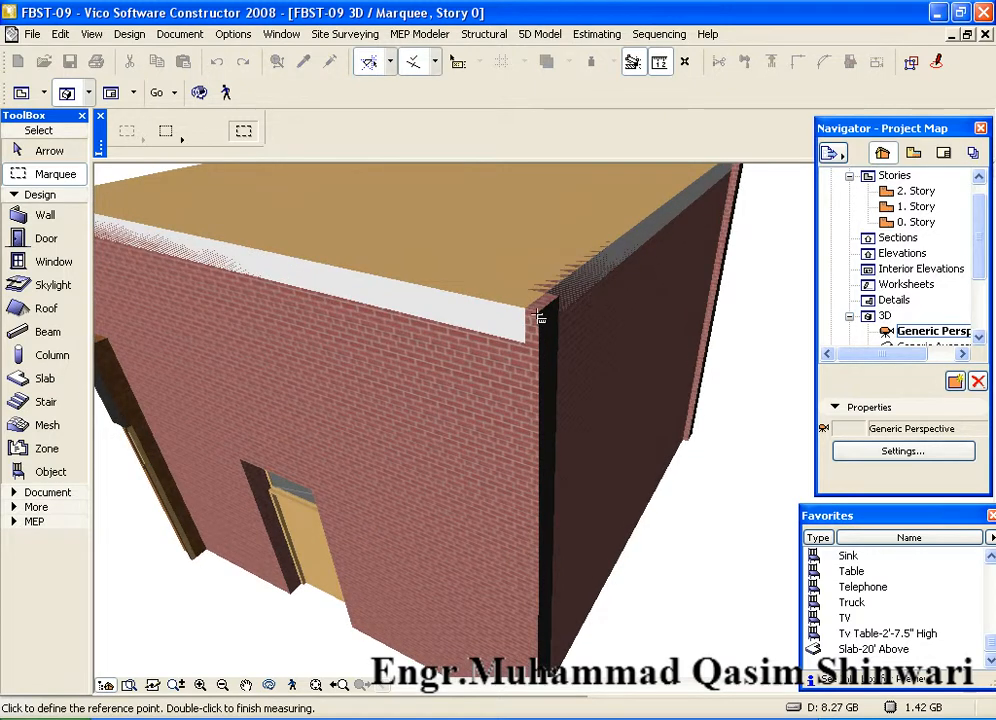
pyautogui.scroll(3, 540, 312)
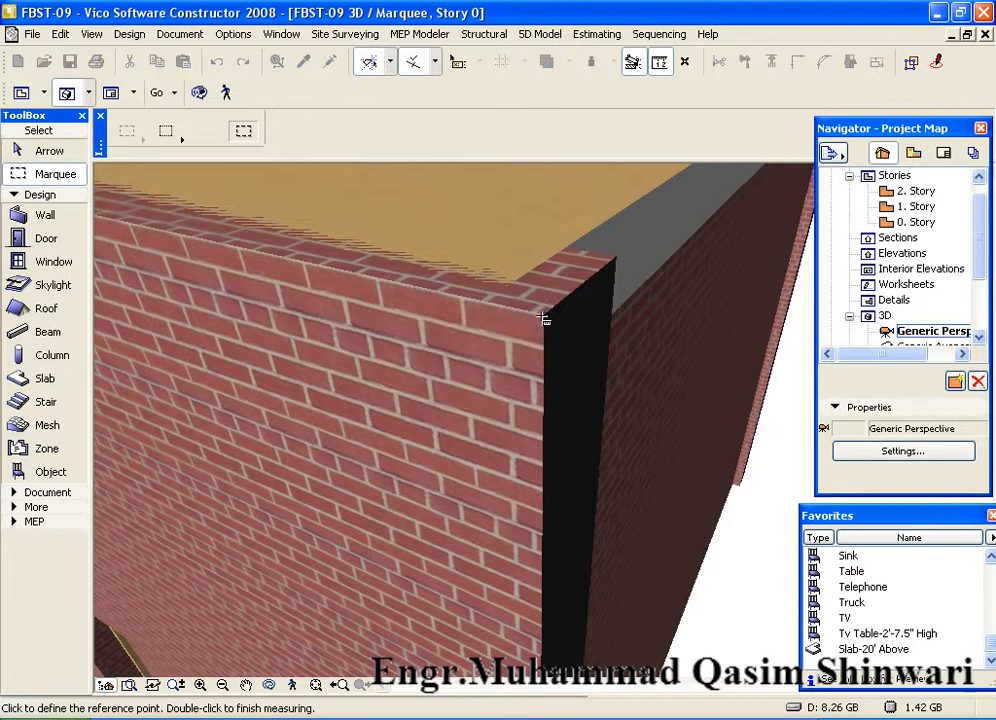
pyautogui.moveTo(544, 318); pyautogui.dragTo(474, 414, button='middle')
pyautogui.scroll(-3, 475, 470)
pyautogui.scroll(1, 476, 333)
pyautogui.scroll(2, 491, 503)
pyautogui.scroll(1, 491, 503)
pyautogui.scroll(-1, 551, 385)
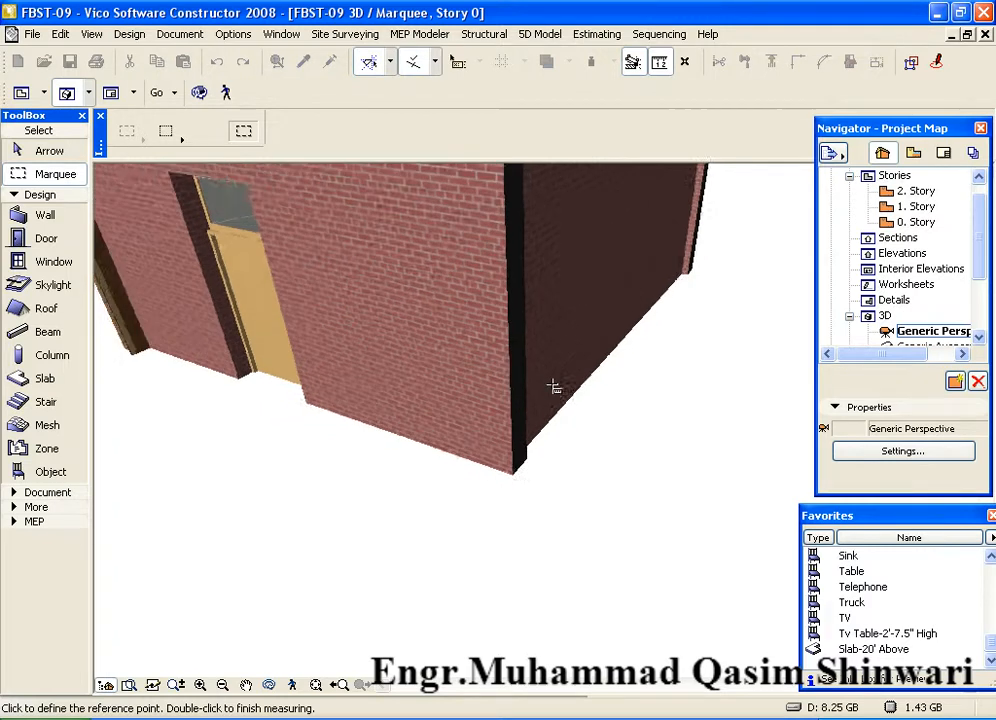
pyautogui.moveTo(551, 385); pyautogui.dragTo(565, 600, button='middle')
pyautogui.scroll(-2, 568, 603)
pyautogui.scroll(2, 562, 592)
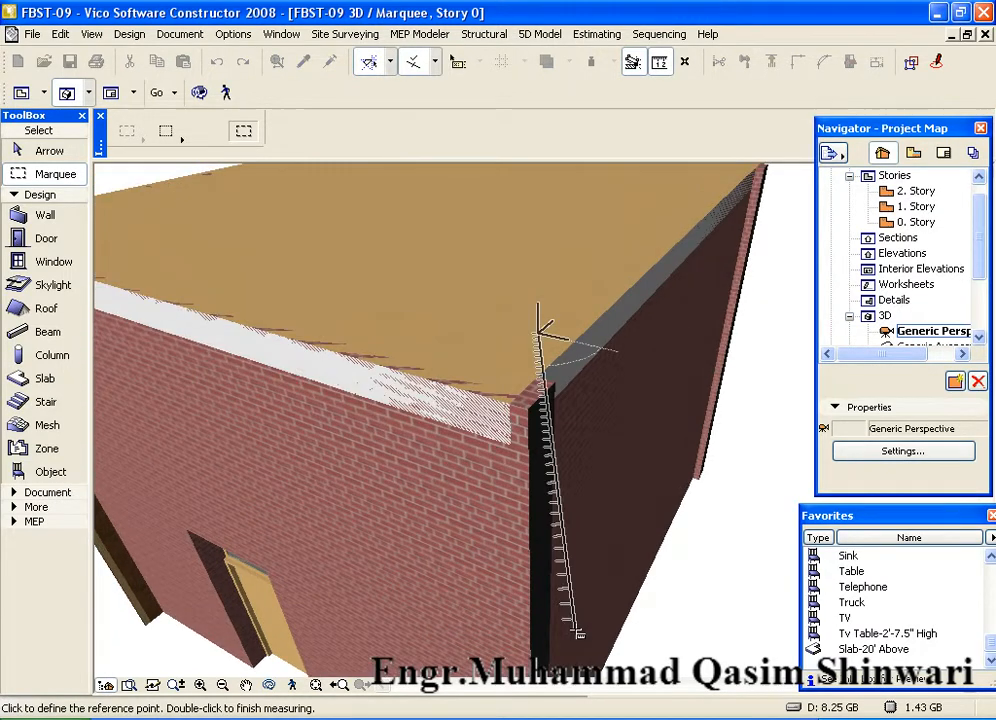
pyautogui.press('Escape')
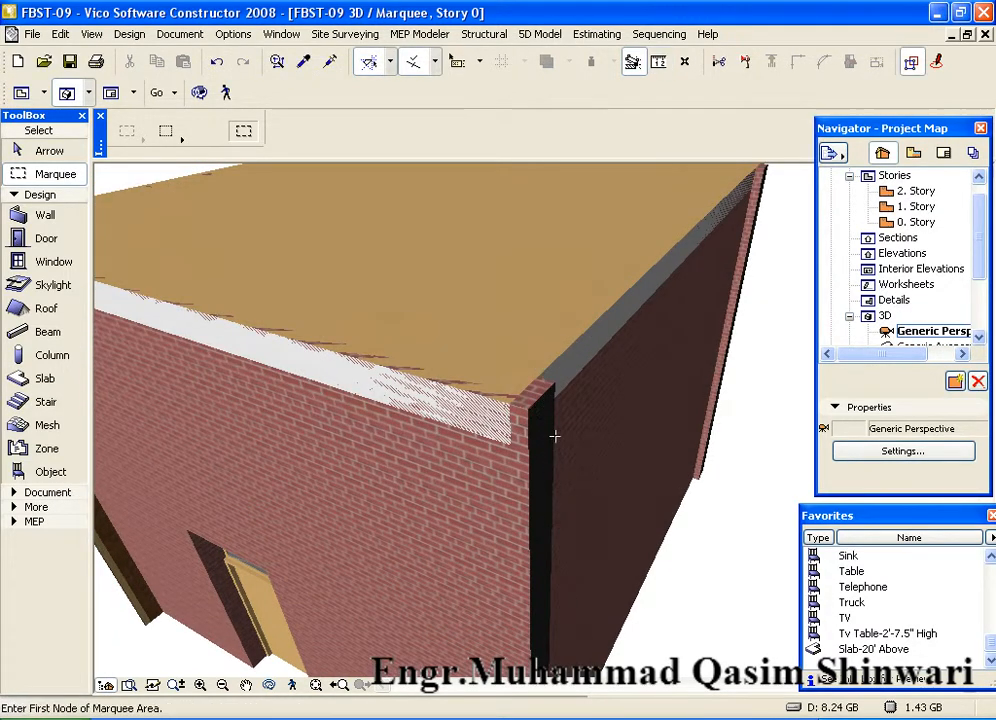
pyautogui.scroll(2, 480, 428)
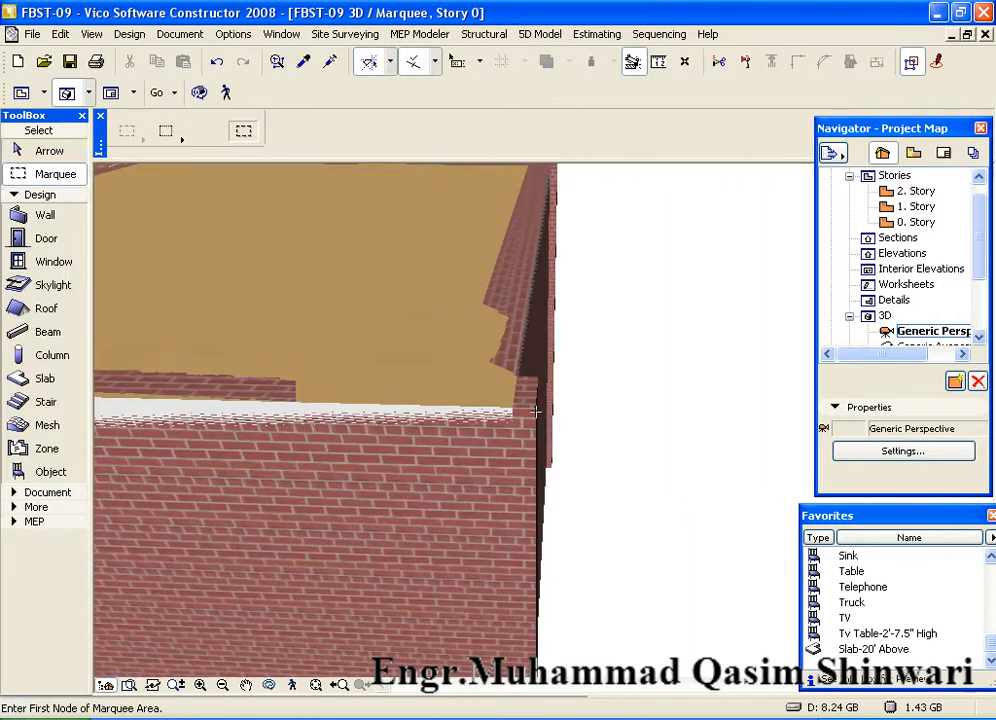
pyautogui.press('m')
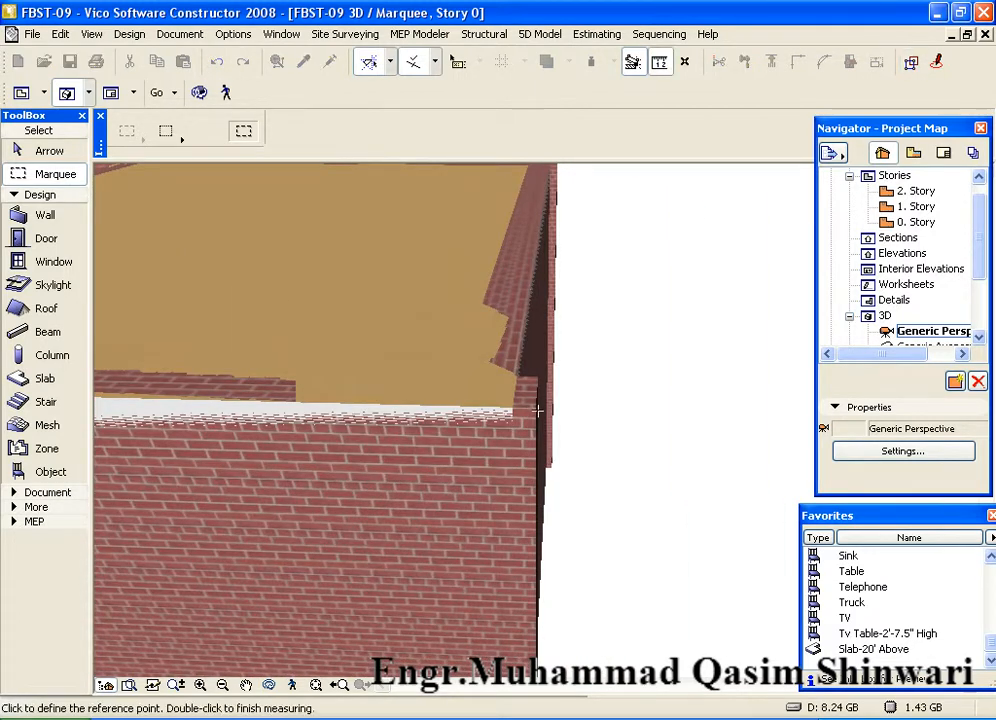
pyautogui.press('Escape')
pyautogui.scroll(-3, 447, 451)
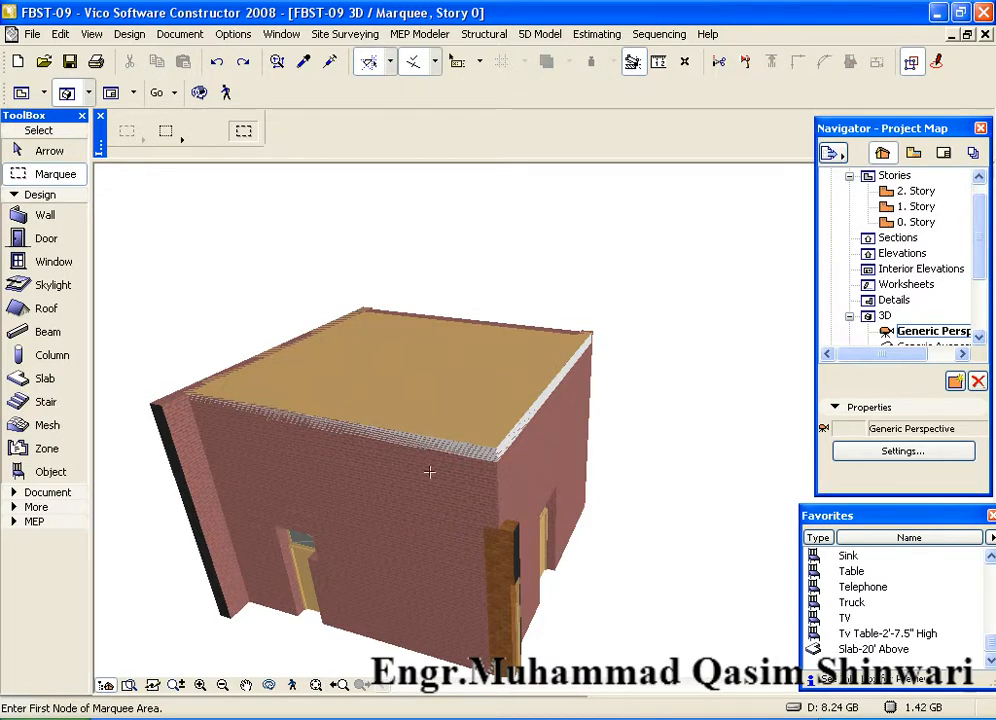
# - Select the roof slab in 3D, set its top elevation to 21', and clear the selection
pyautogui.keyDown('shift'); pyautogui.moveTo(503, 440); pyautogui.dragTo(473, 466, button='middle'); pyautogui.keyUp('shift')
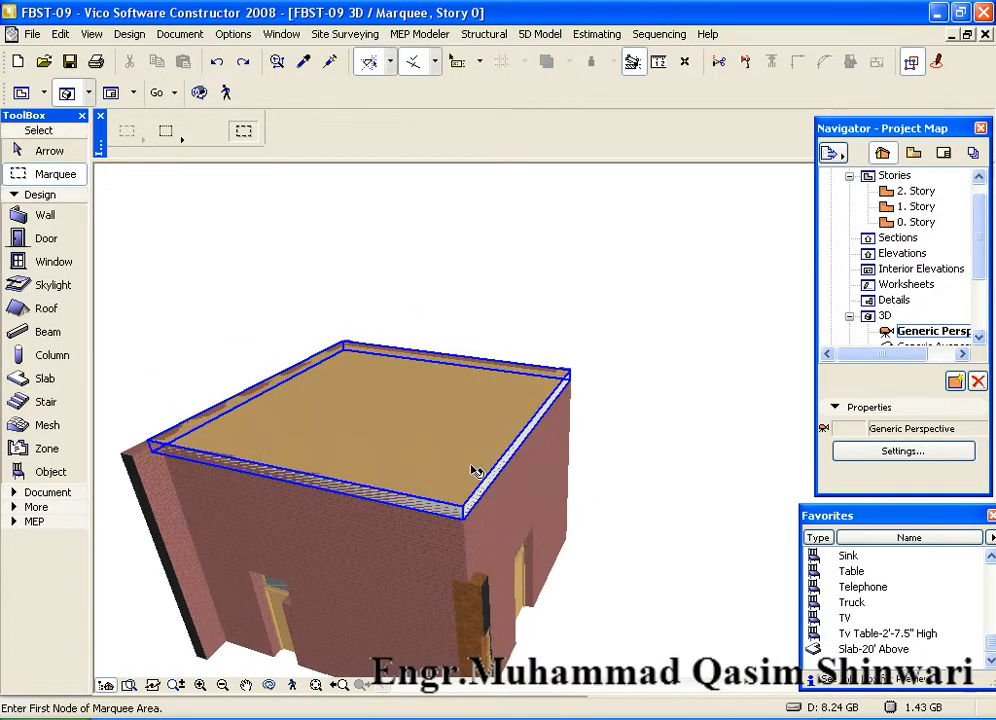
pyautogui.click(471, 466)
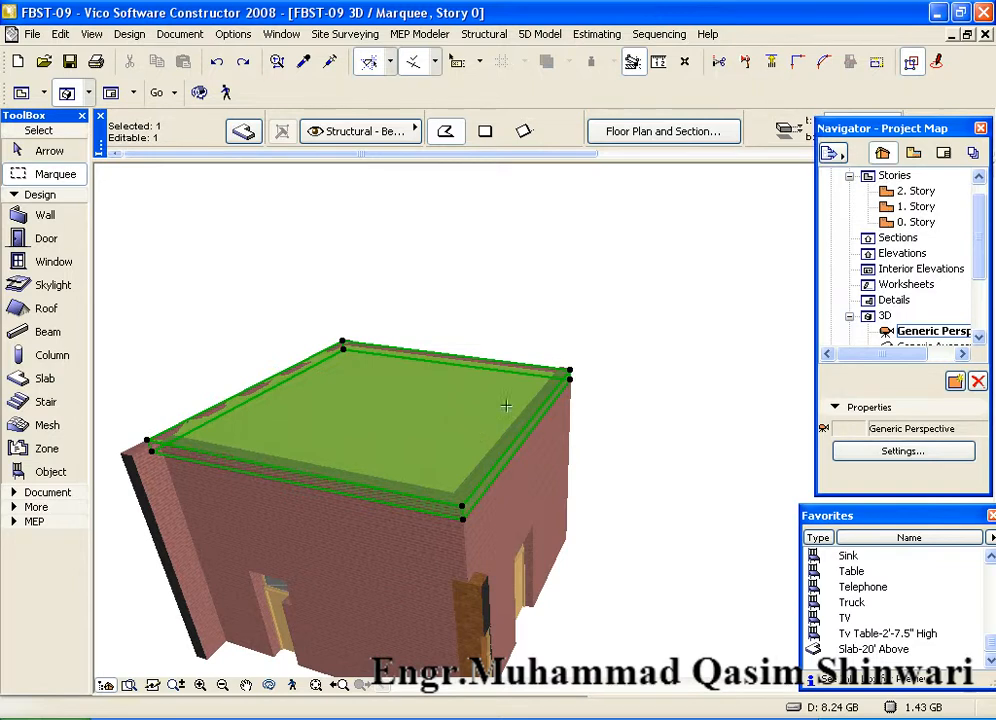
pyautogui.moveTo(553, 157); pyautogui.dragTo(711, 184)
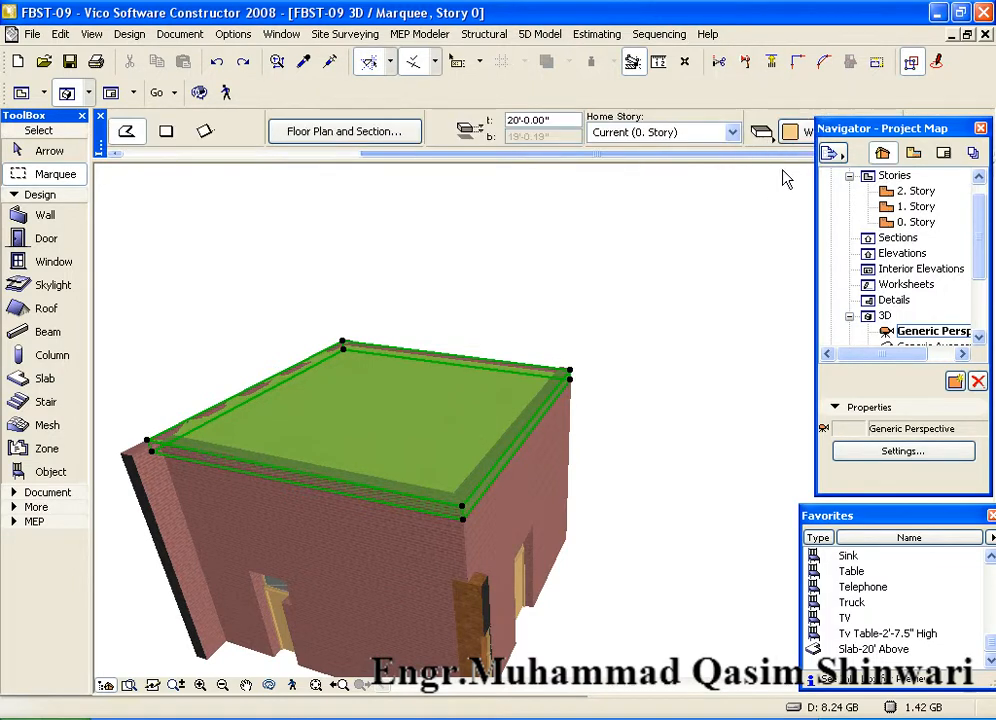
pyautogui.click(558, 121)
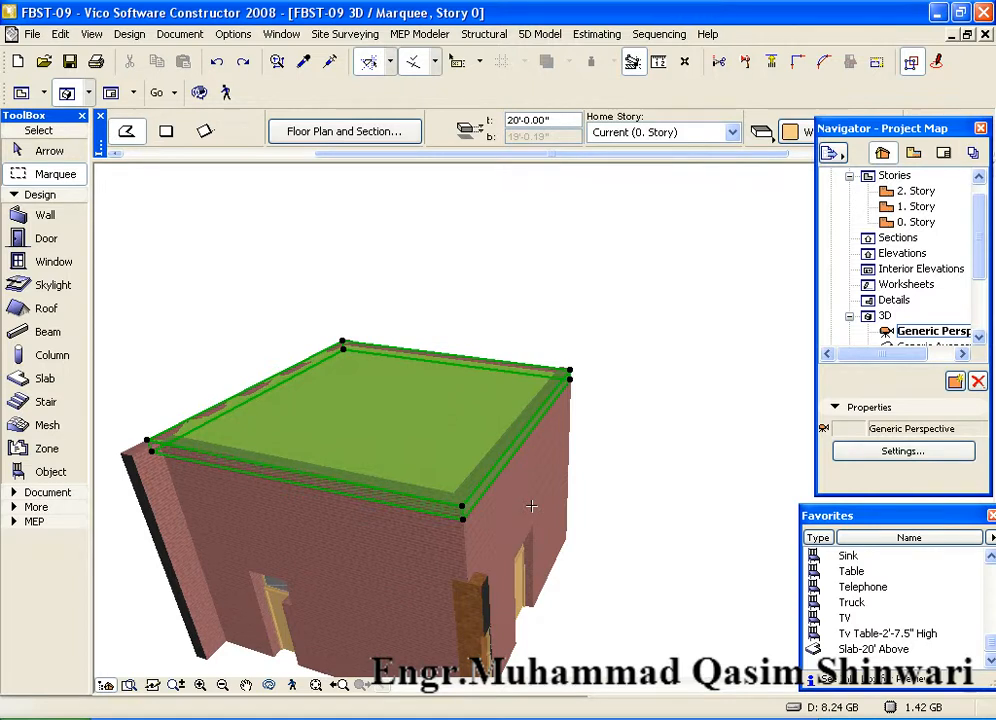
pyautogui.moveTo(554, 122); pyautogui.dragTo(501, 134)
pyautogui.write('21')
pyautogui.press('Return')
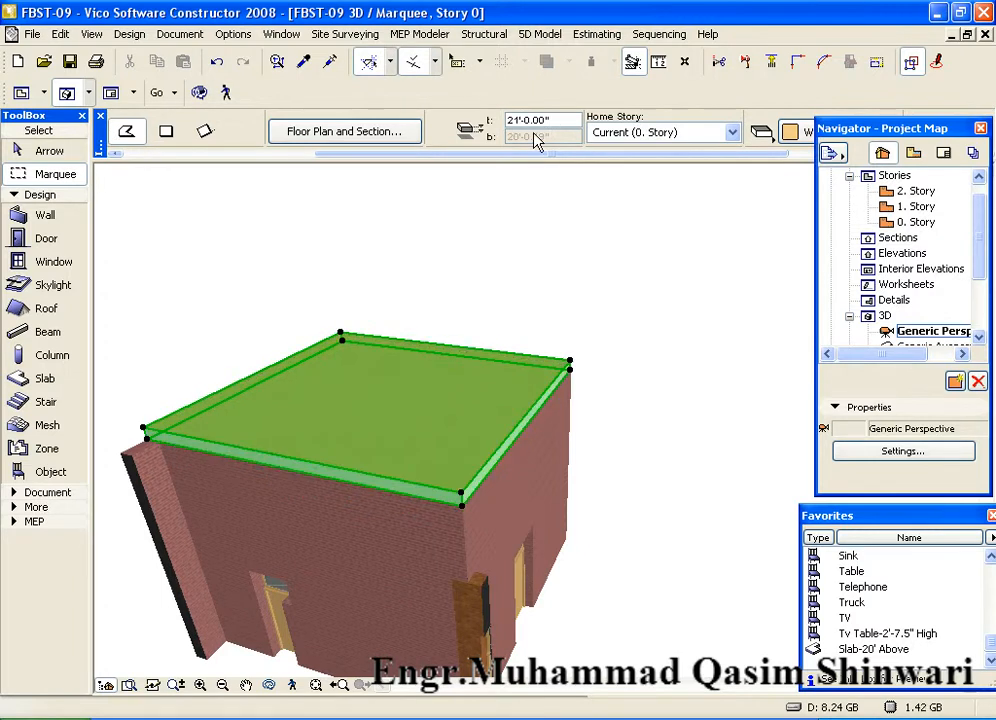
pyautogui.press('Escape')
# - Measure the slab's edge thickness at the wall corner, from its top edge down to the wall top
pyautogui.keyDown('shift'); pyautogui.moveTo(447, 502); pyautogui.dragTo(425, 480, button='middle'); pyautogui.keyUp('shift')
pyautogui.scroll(5, 410, 440)
pyautogui.scroll(3, 425, 480)
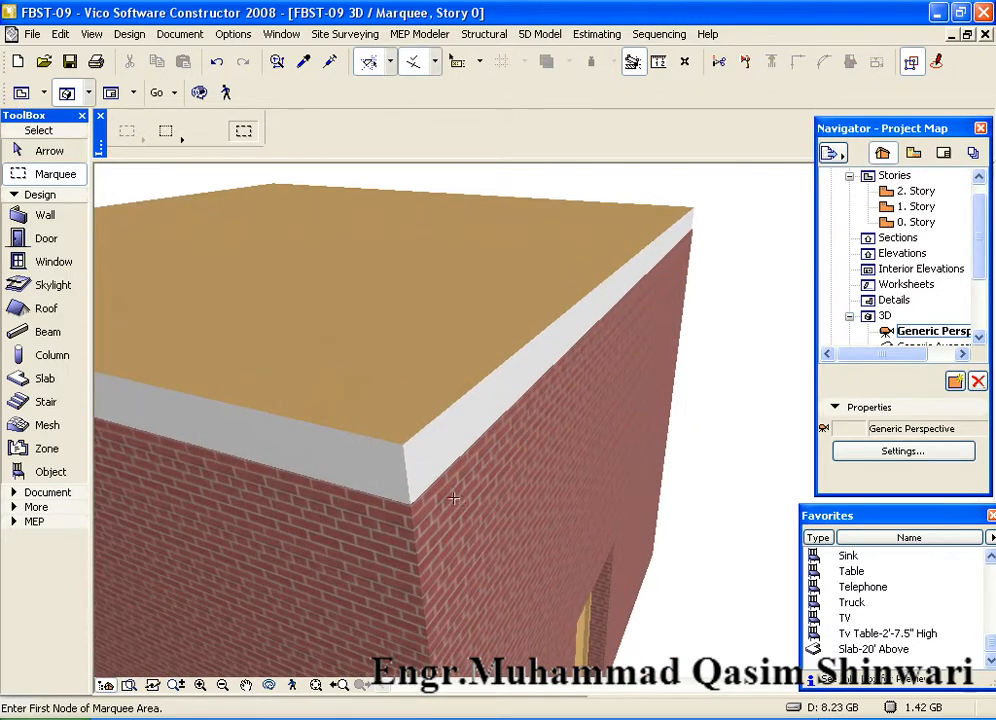
pyautogui.click(663, 66)
pyautogui.moveTo(396, 507); pyautogui.dragTo(387, 443, button='middle')
pyautogui.scroll(2, 400, 396)
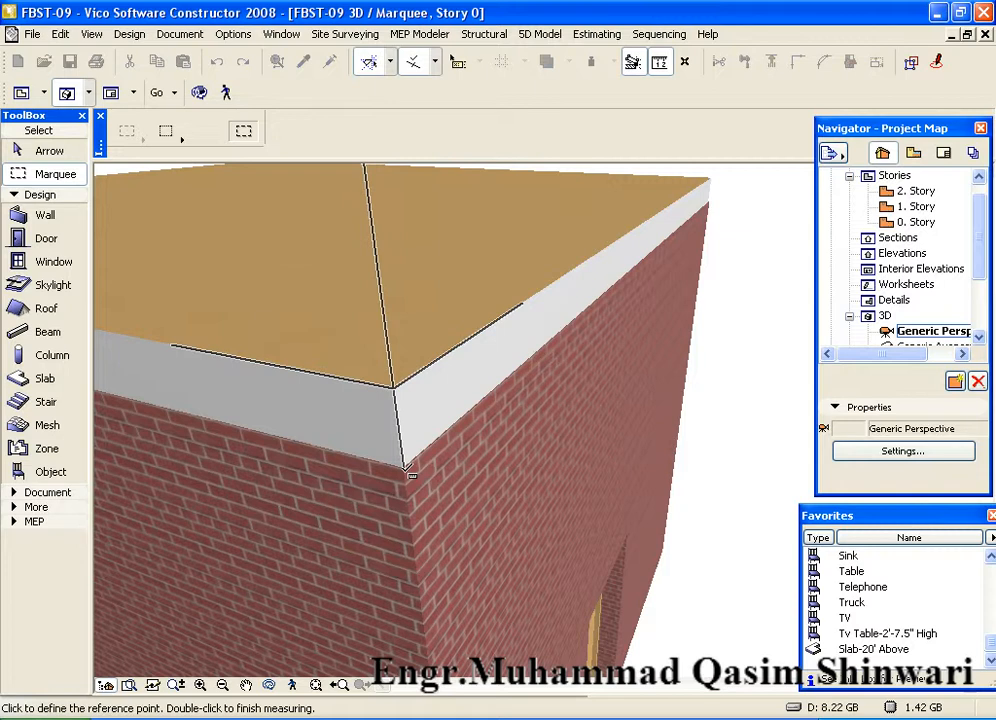
pyautogui.doubleClick(409, 470)
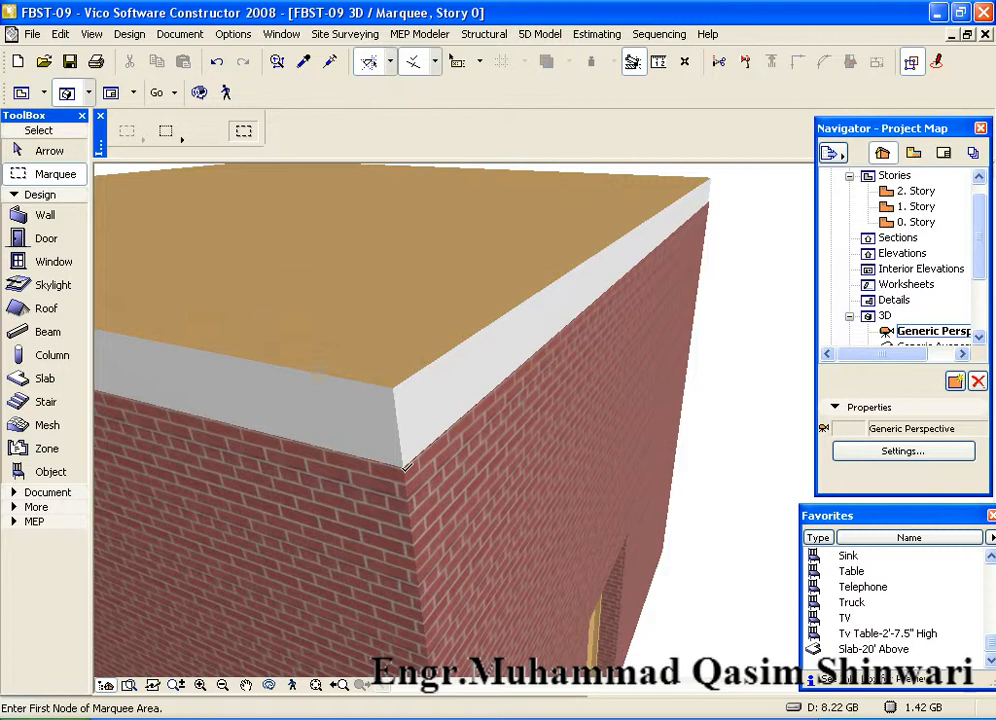
# - Review the raised slab from several sides in 3D, return to the 0. Story floor plan and remove the marquee
pyautogui.scroll(-5, 406, 466)
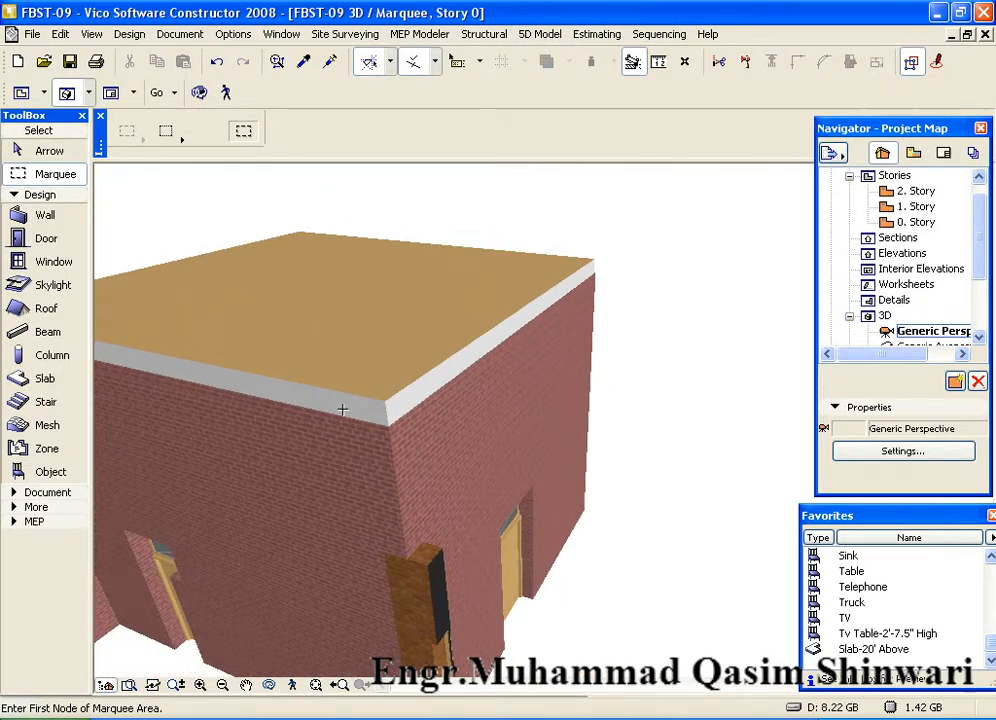
pyautogui.moveTo(222, 466); pyautogui.dragTo(396, 427, button='middle')
pyautogui.keyDown('shift'); pyautogui.moveTo(575, 433); pyautogui.dragTo(494, 438, button='middle'); pyautogui.keyUp('shift')
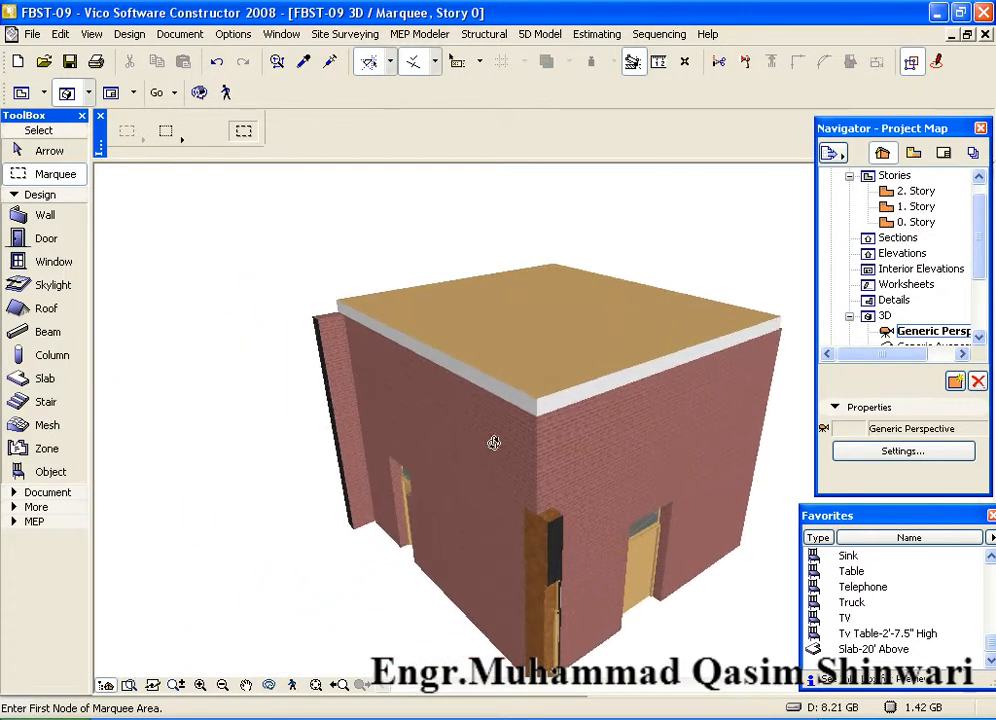
pyautogui.keyDown('shift'); pyautogui.moveTo(620, 432); pyautogui.dragTo(483, 455, button='middle'); pyautogui.keyUp('shift')
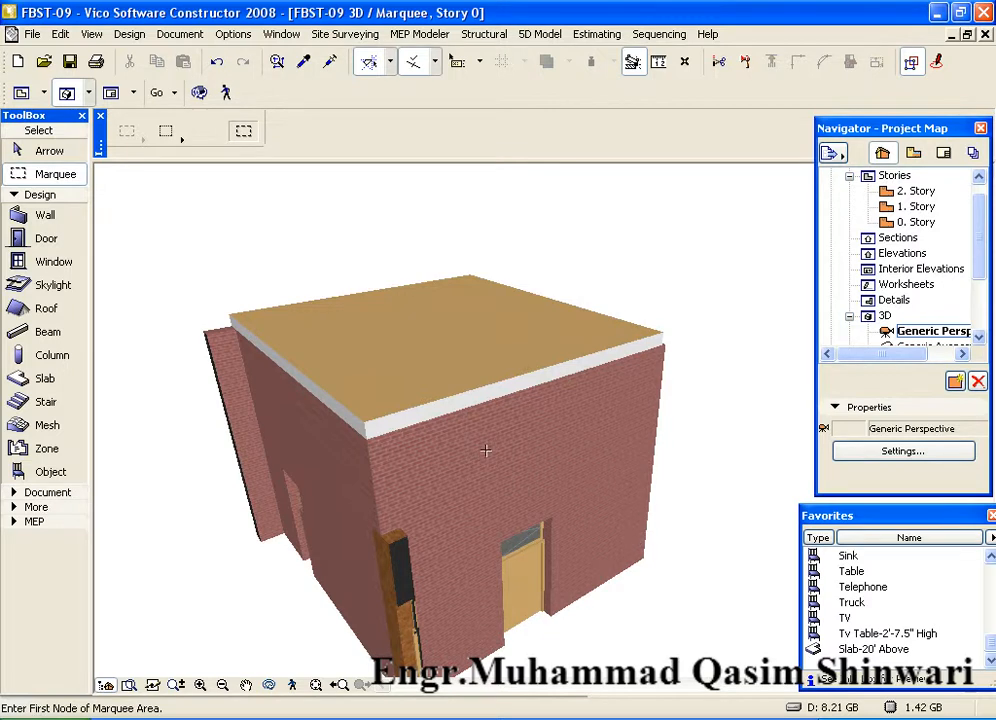
pyautogui.moveTo(493, 440); pyautogui.dragTo(405, 487, button='middle')
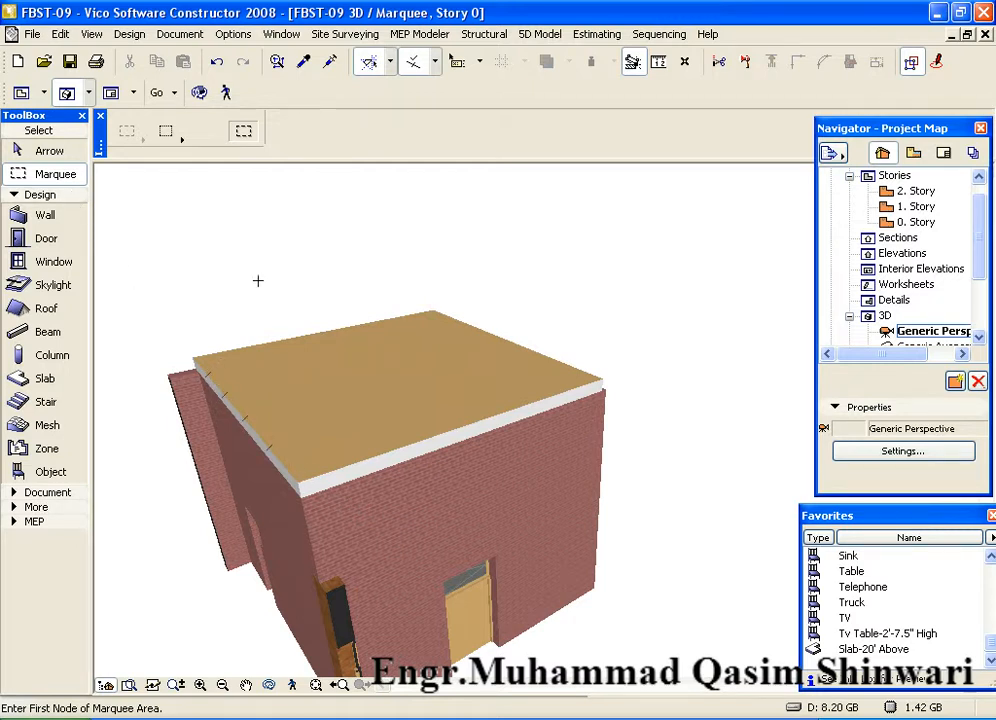
pyautogui.press('F2')
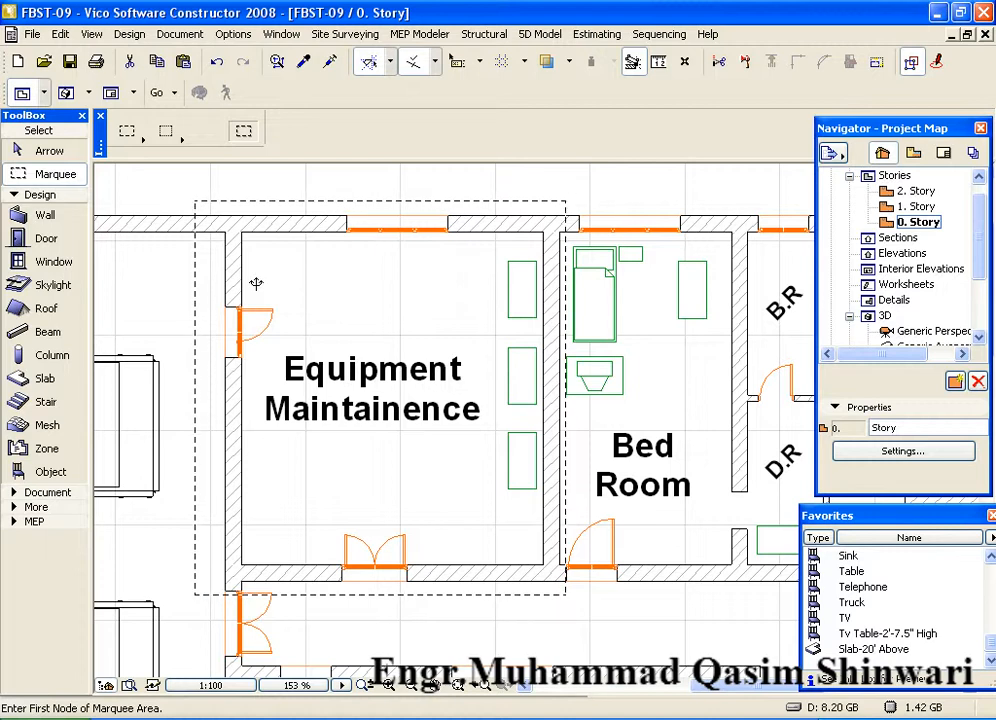
pyautogui.press('Escape')
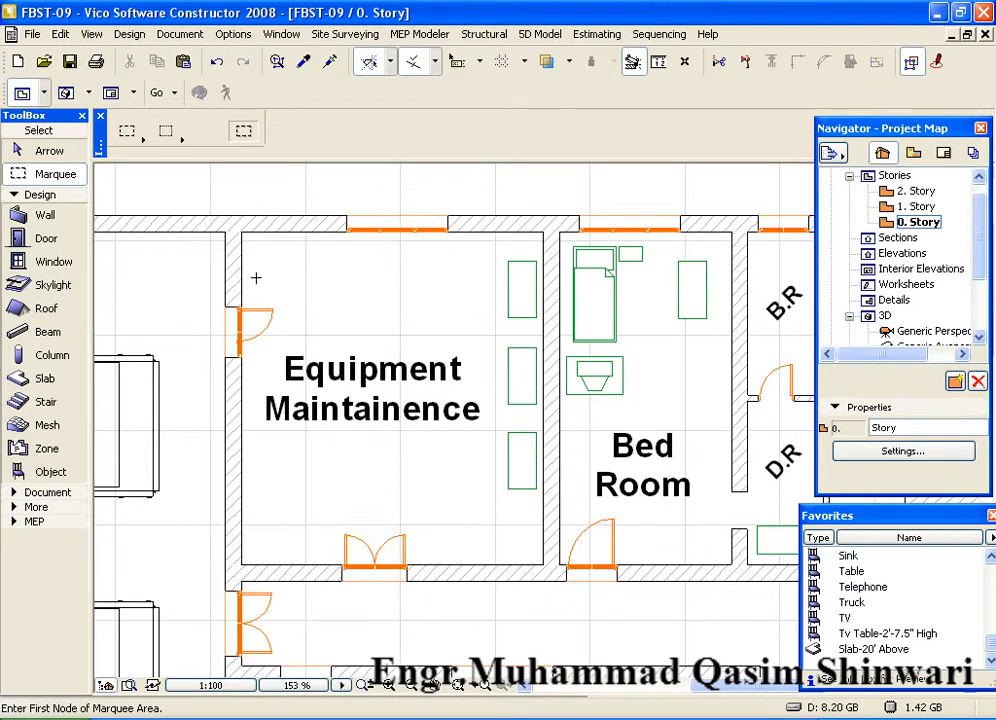
# - Set the default wall height to 4' and its base elevation to 21' above the current story
pyautogui.click(45, 215)
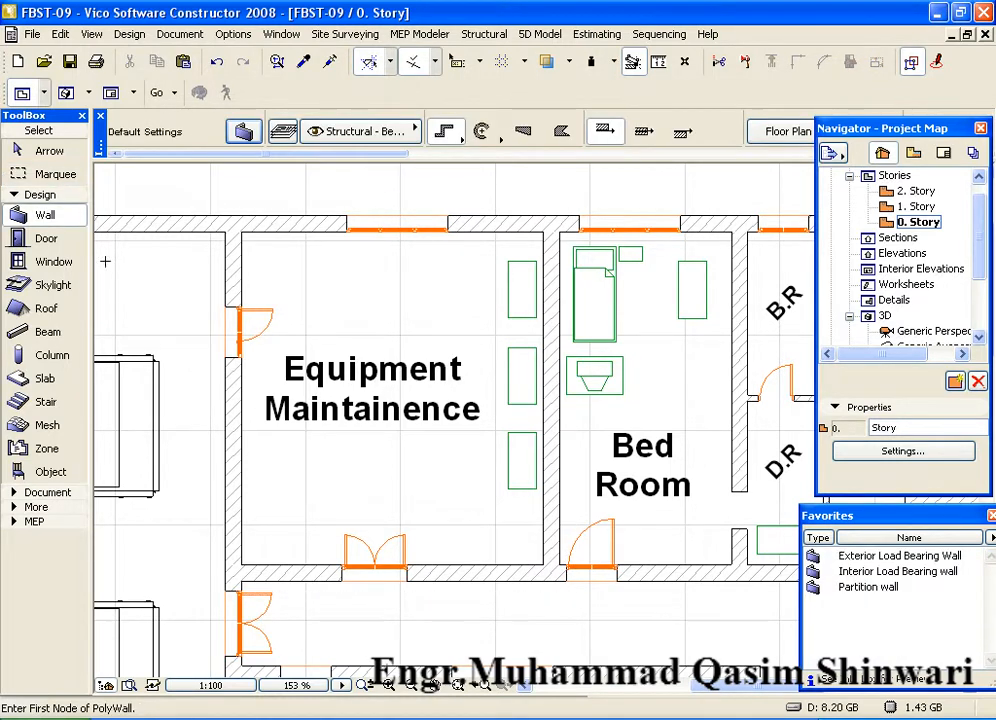
pyautogui.doubleClick(68, 222)
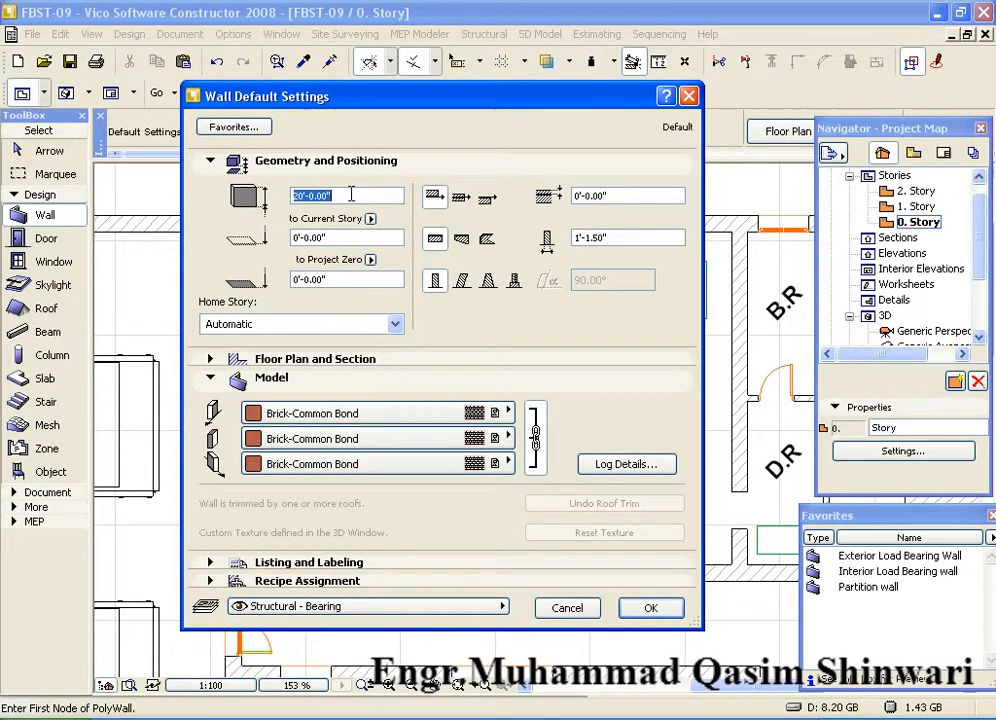
pyautogui.write('4')
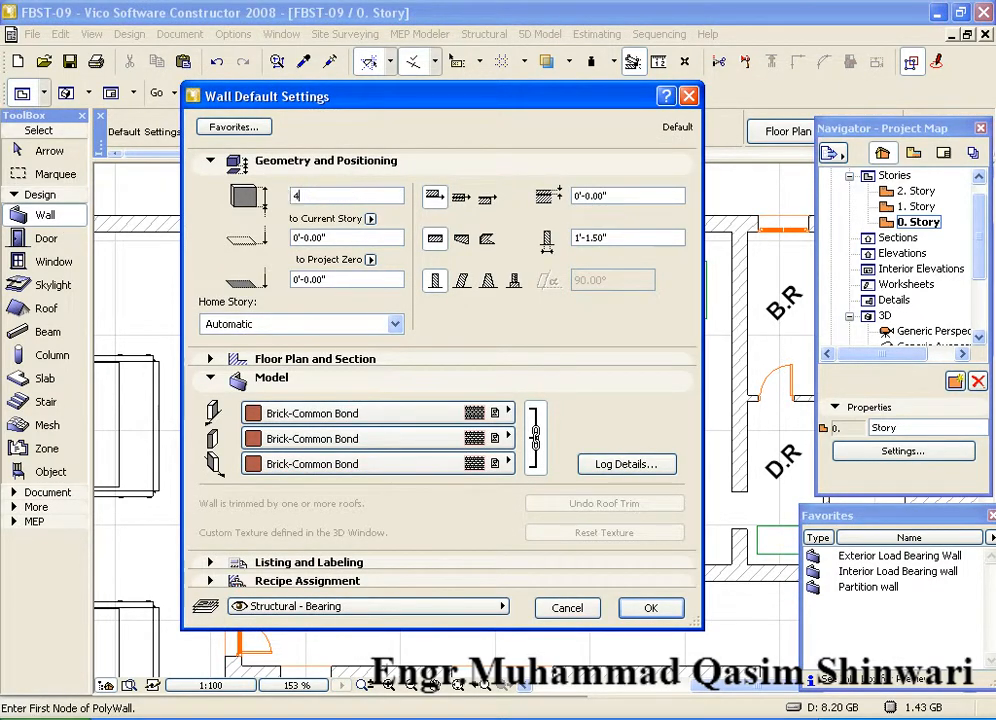
pyautogui.press('Tab')
pyautogui.click(361, 237)
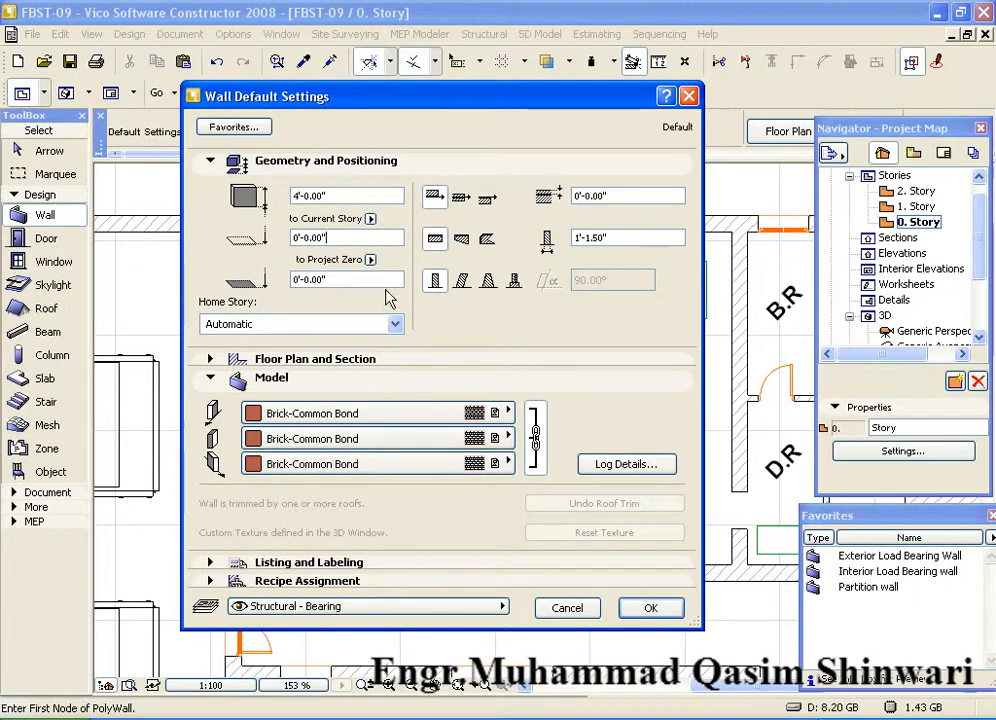
pyautogui.doubleClick(384, 240)
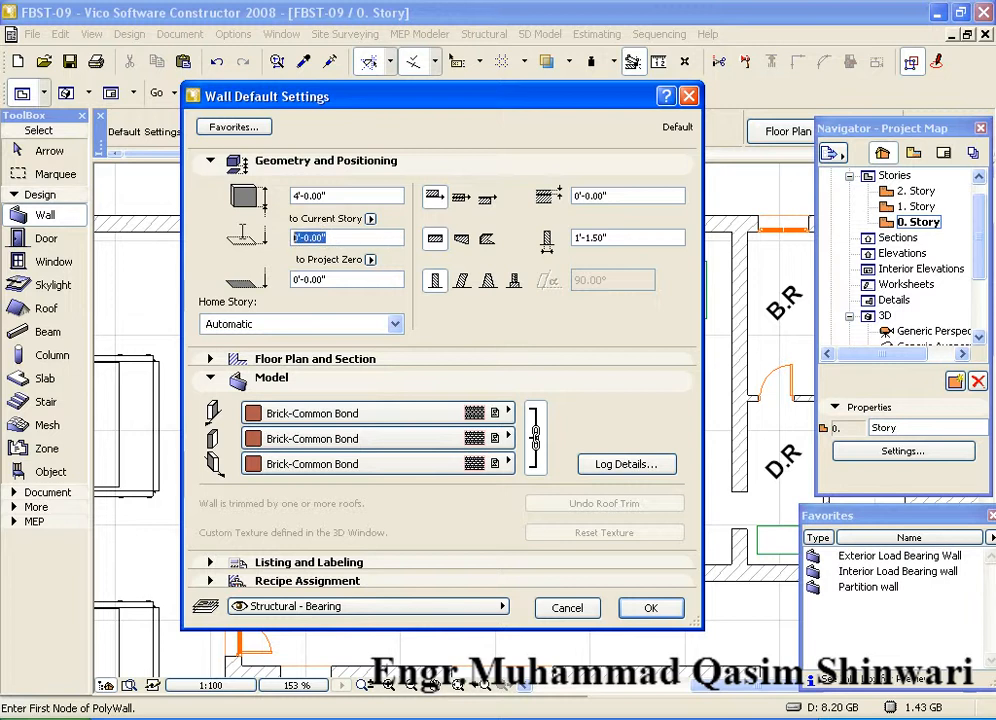
pyautogui.write('21')
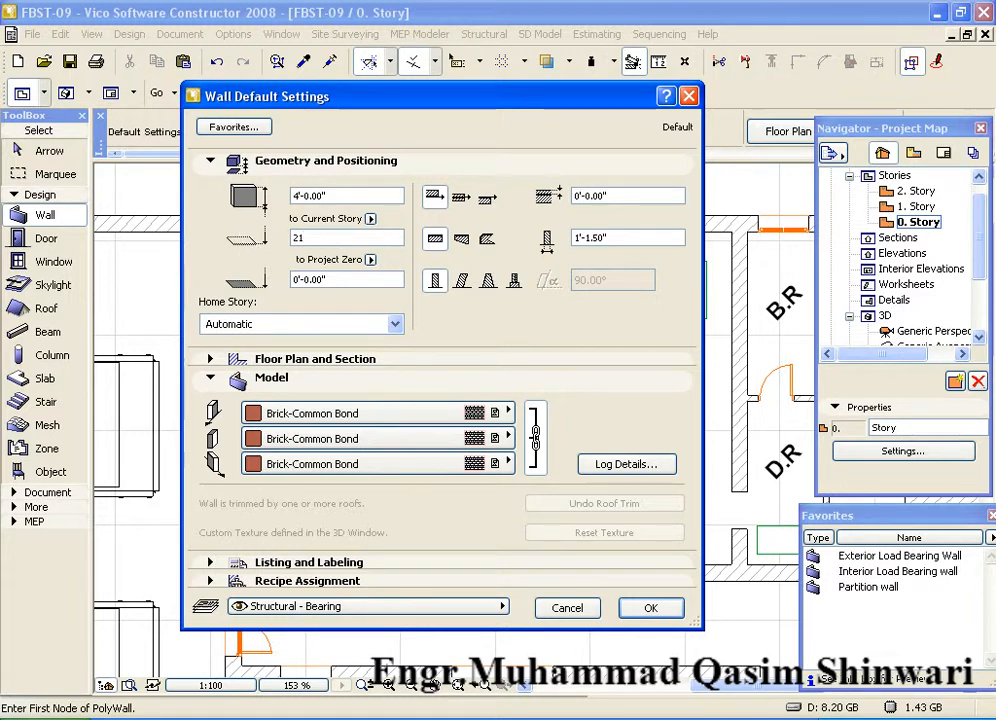
pyautogui.press('Return')
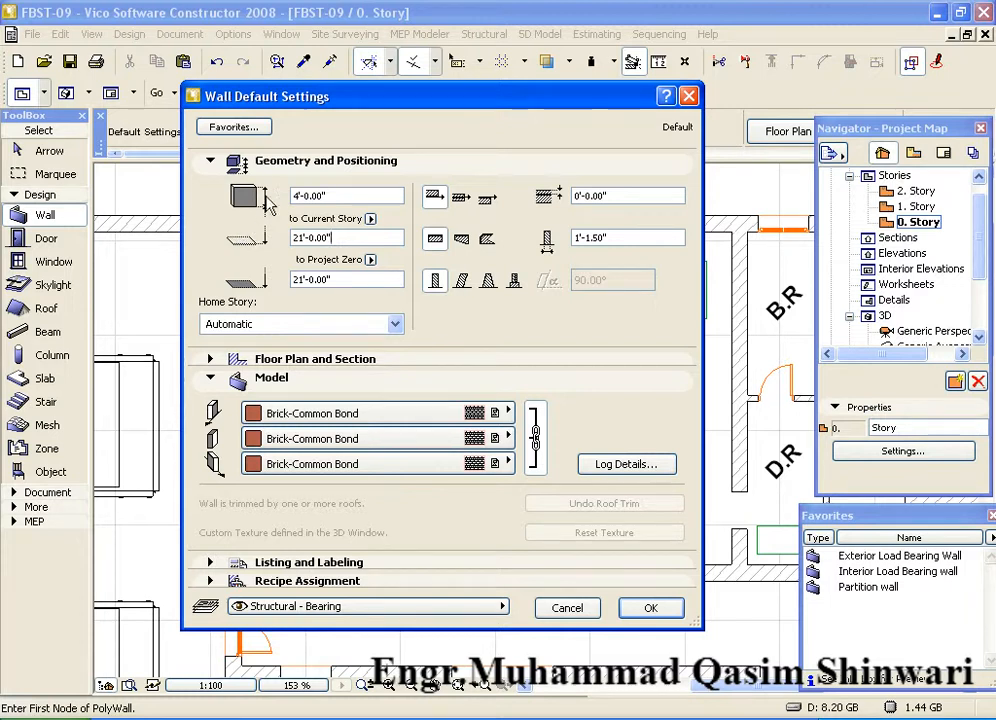
# - Save the current wall settings as a favorite named "Over Head Tank wall" and accept the default settings
pyautogui.click(245, 129)
pyautogui.click(388, 194)
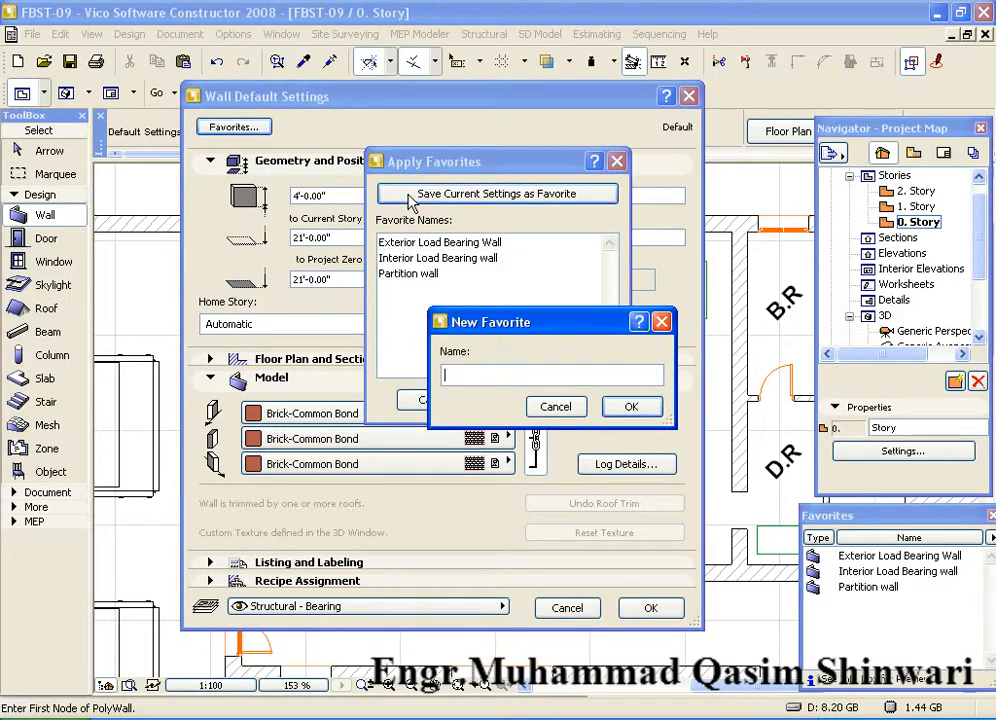
pyautogui.write('Over Head Tank wall')
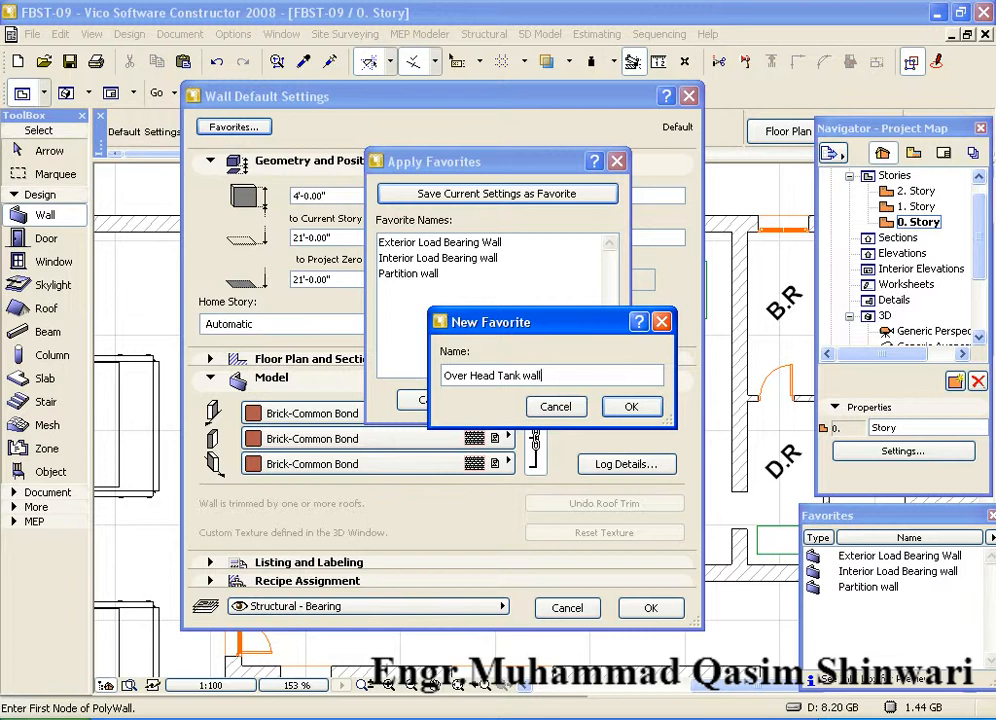
pyautogui.click(645, 407)
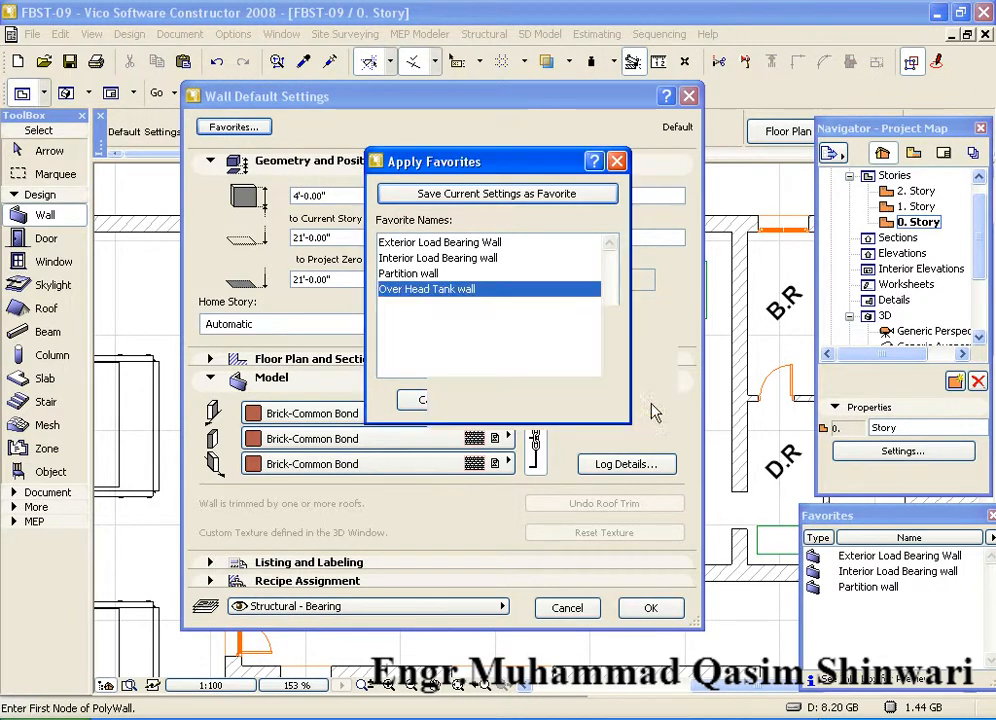
pyautogui.click(558, 401)
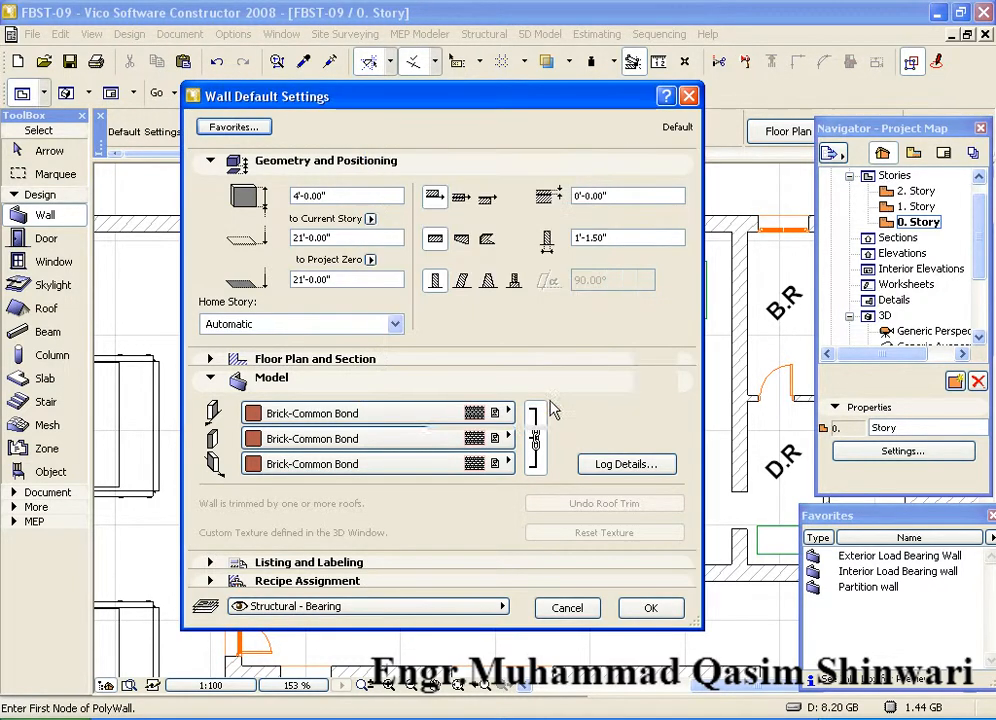
pyautogui.click(650, 608)
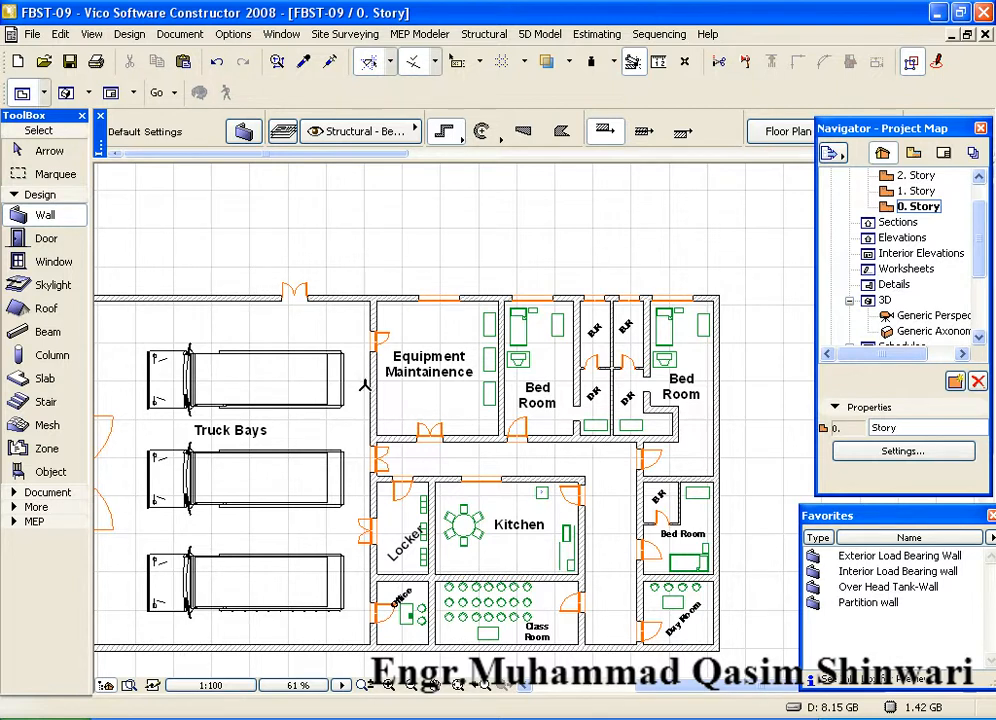
# - Try to trace Over Head Tank-Wall segments along the Truck Bays side and corridor side of the Equipment Maintainence room
pyautogui.click(860, 587)
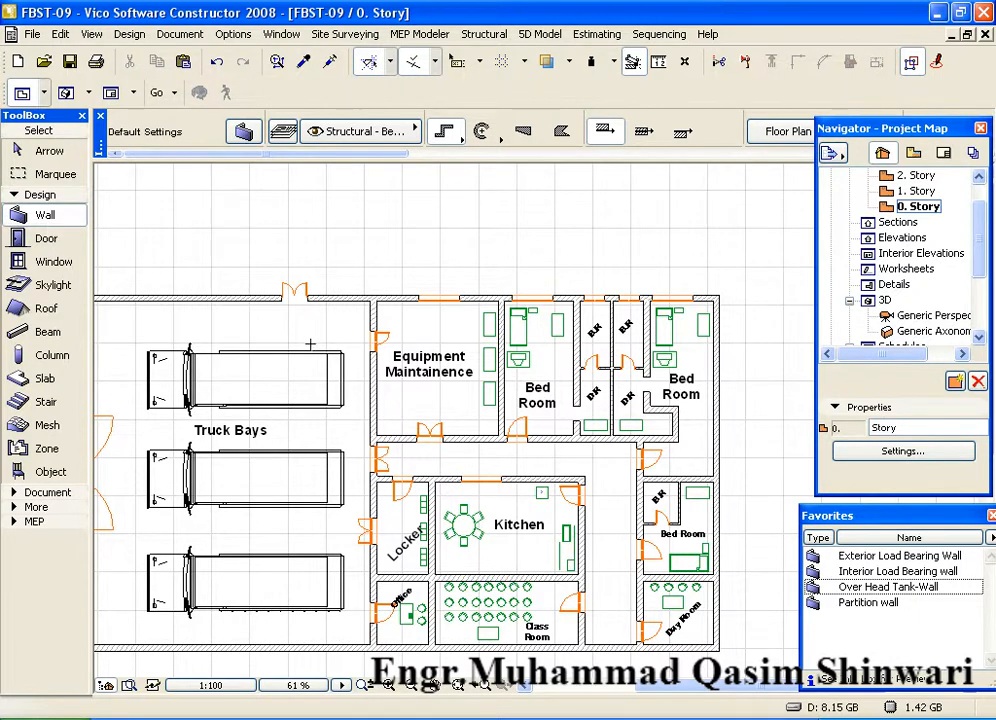
pyautogui.scroll(4, 385, 307)
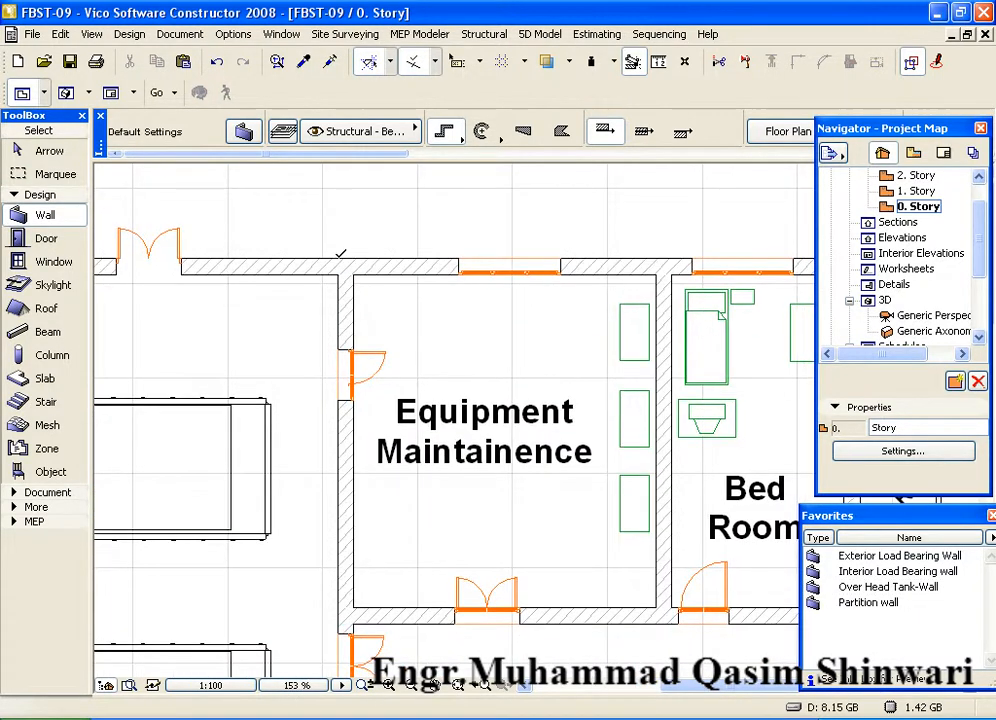
pyautogui.click(340, 254)
pyautogui.scroll(-2, 345, 478)
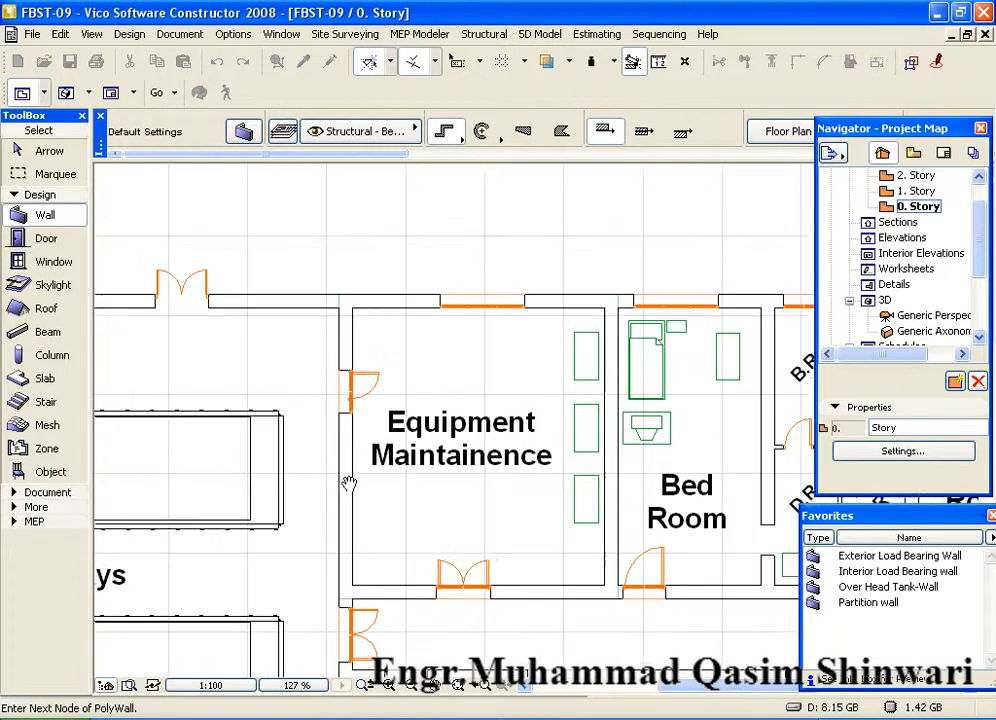
pyautogui.moveTo(345, 478); pyautogui.dragTo(333, 329, button='middle')
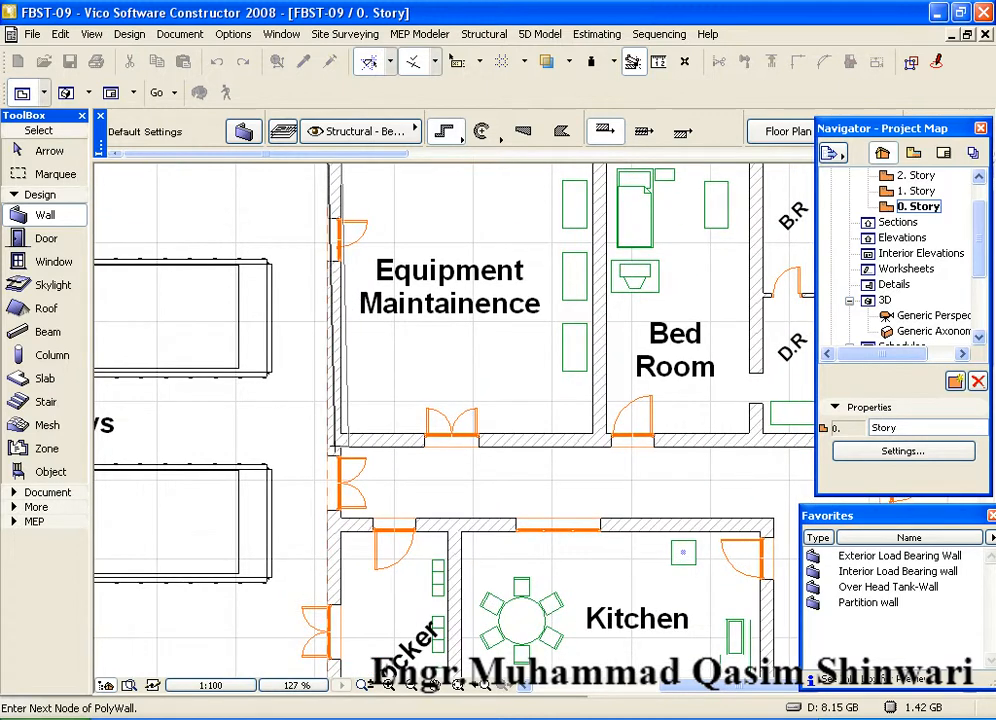
pyautogui.click(334, 440)
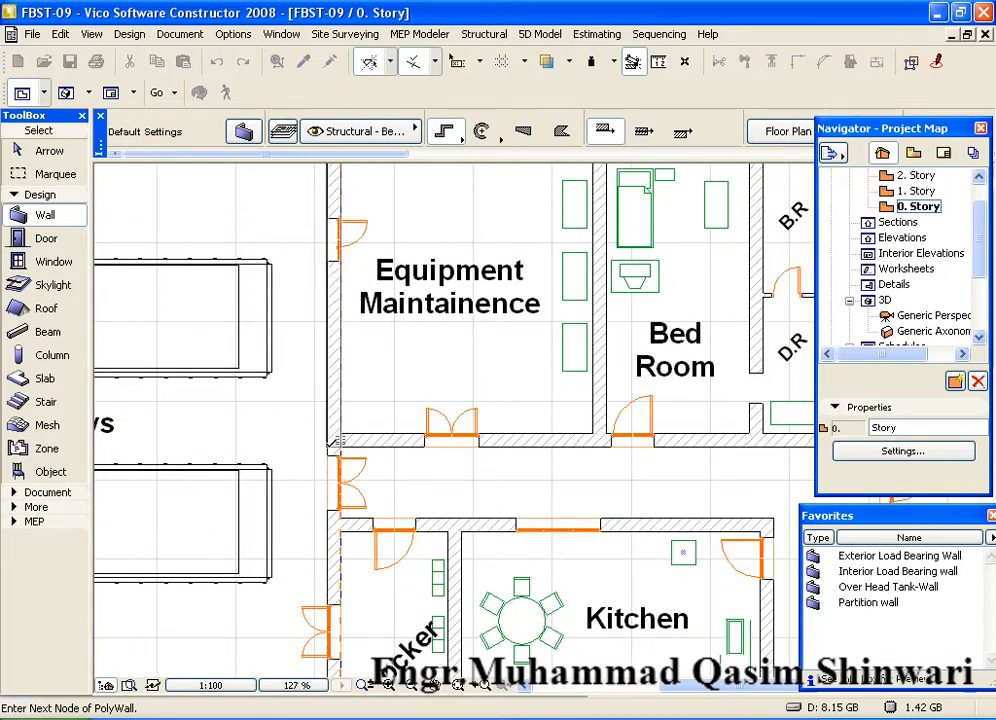
pyautogui.click(607, 441)
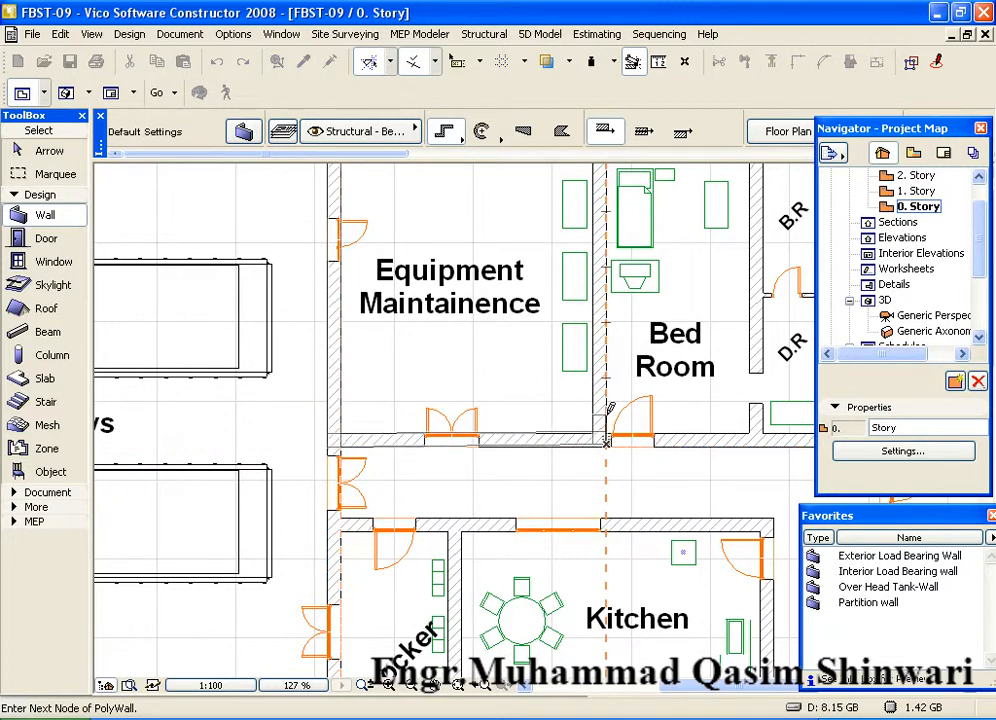
pyautogui.click(607, 441)
# - Check the 2. Story floor plan for the overhead tank walls and return to the 0. Story plan
pyautogui.keyDown('shift'); pyautogui.click(338, 365); pyautogui.keyUp('shift')
pyautogui.scroll(-3, 351, 345)
pyautogui.scroll(1, 373, 460)
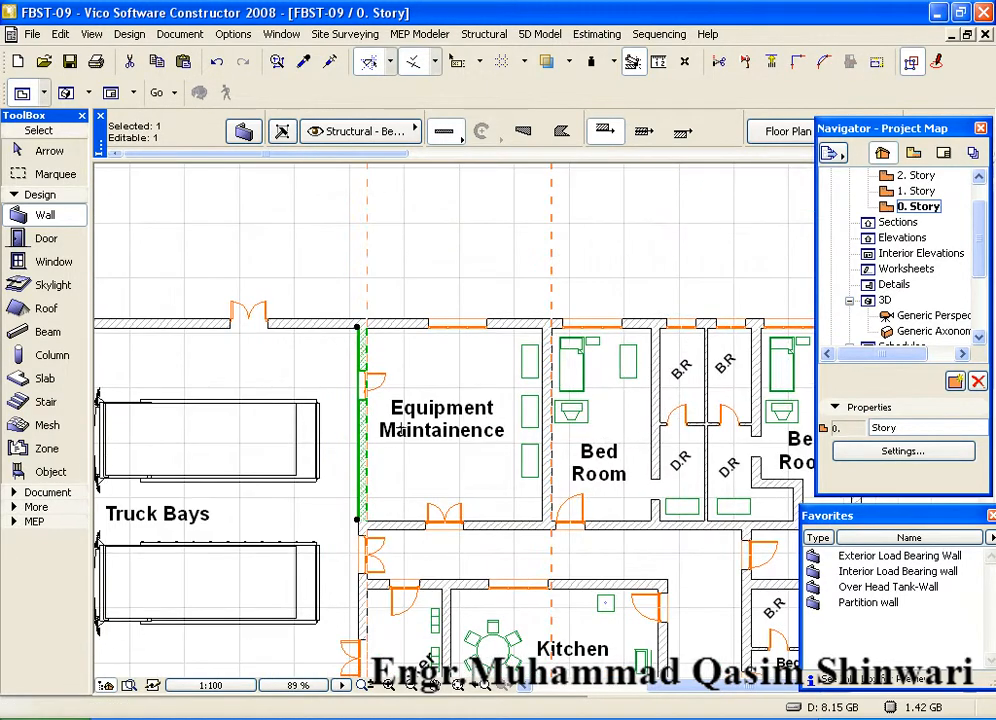
pyautogui.doubleClick(918, 176)
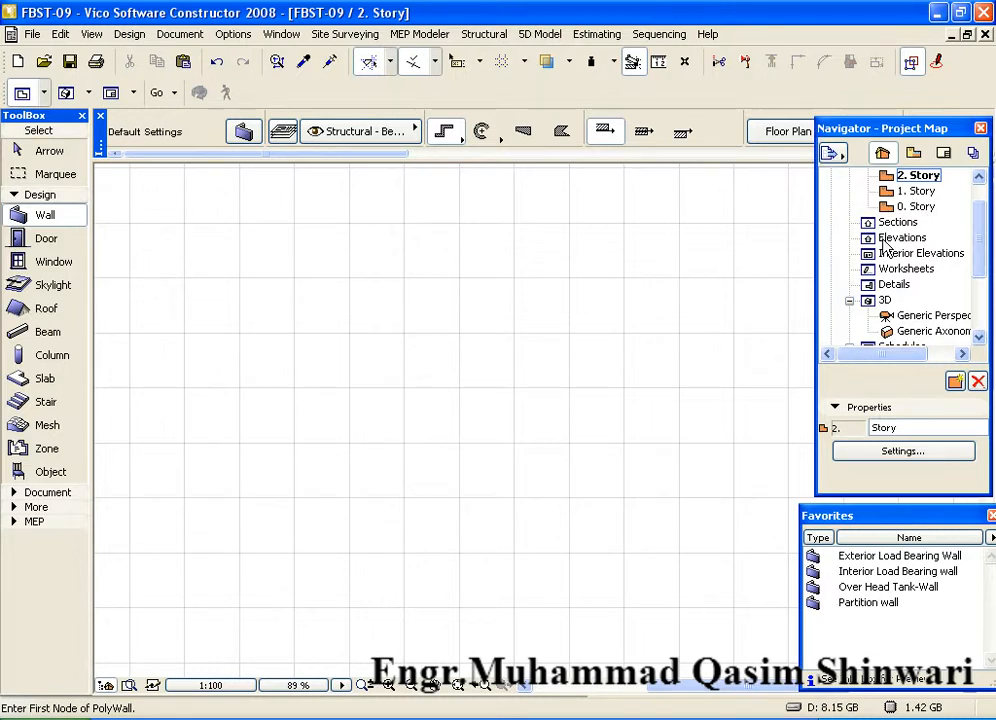
pyautogui.doubleClick(912, 207)
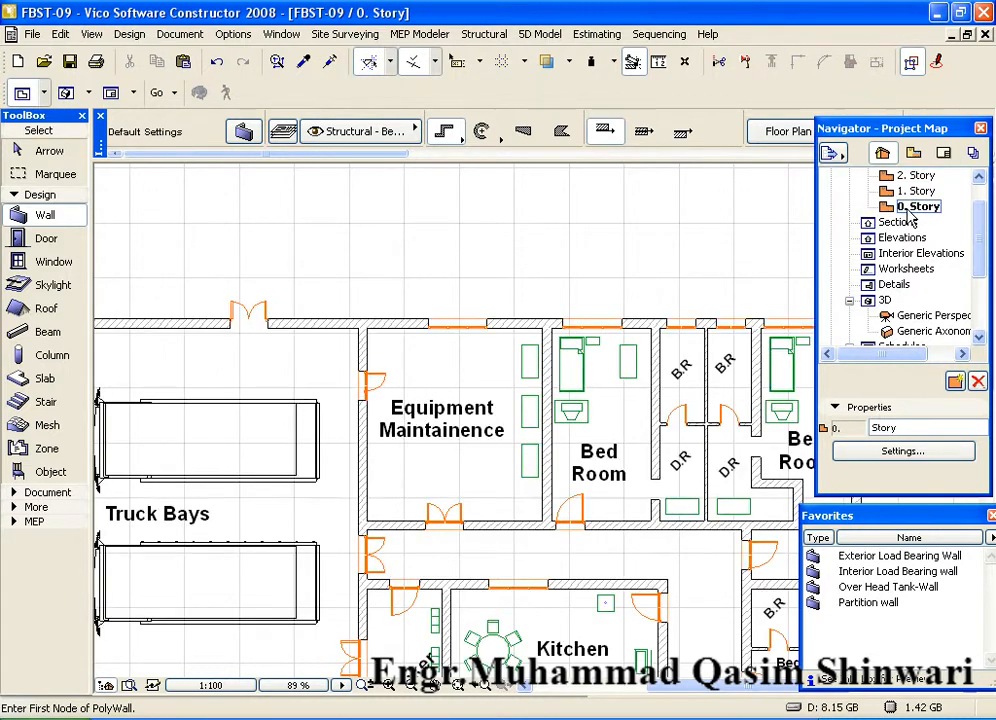
# - Draw a closed loop of overhead tank walls through the outer corners of the Equipment Maintainence room, keeping elements on unseen stories
pyautogui.moveTo(322, 382); pyautogui.dragTo(305, 318, button='middle')
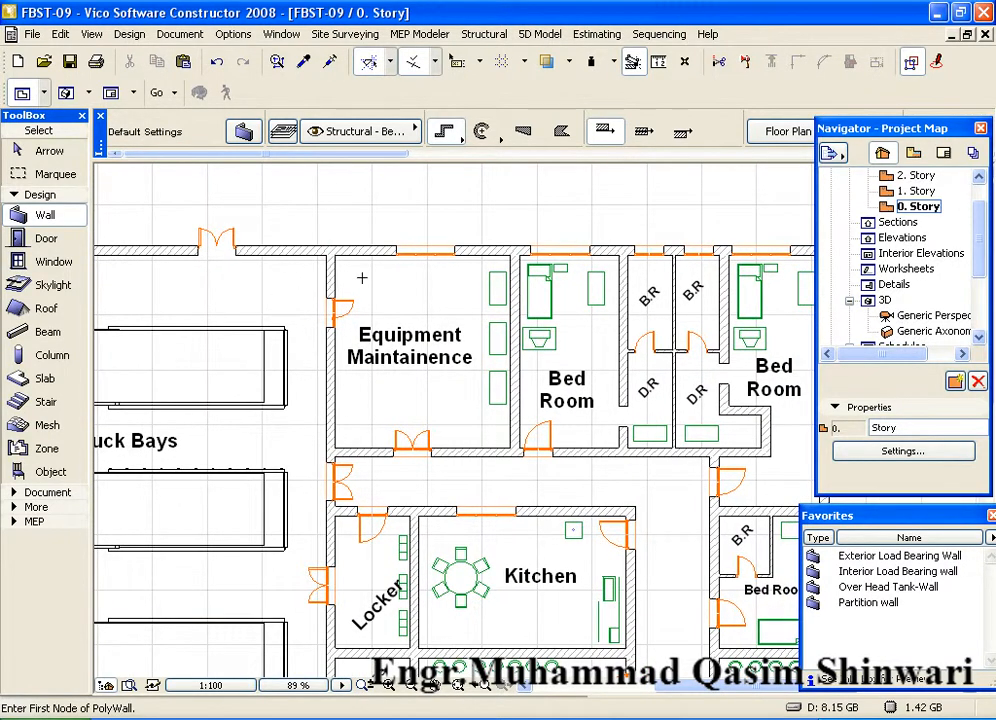
pyautogui.scroll(3, 388, 340)
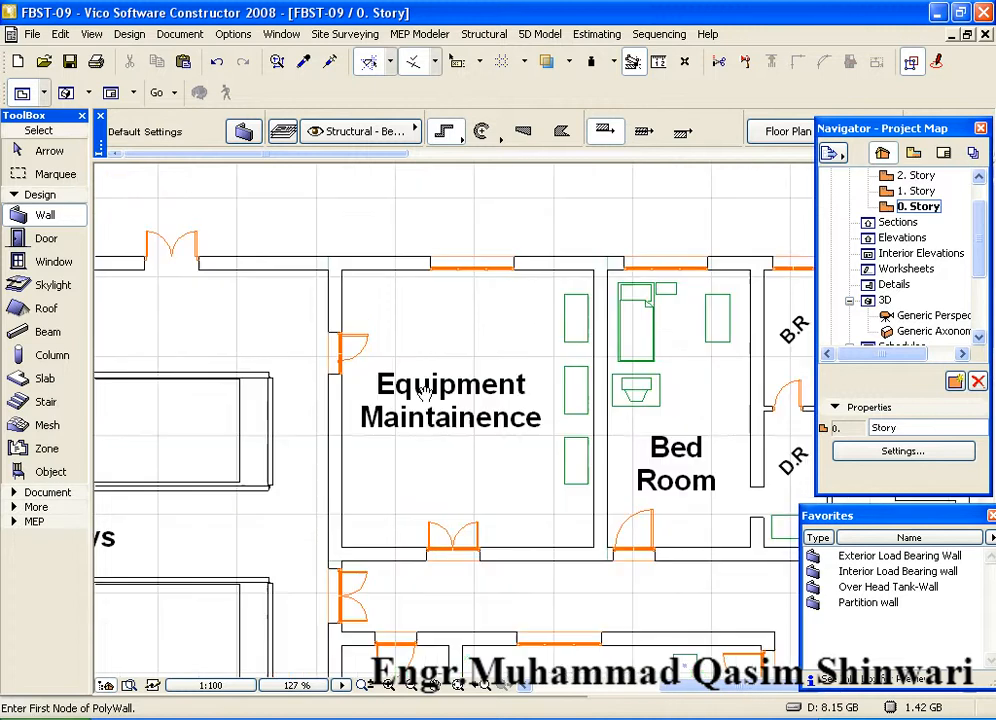
pyautogui.scroll(1, 384, 337)
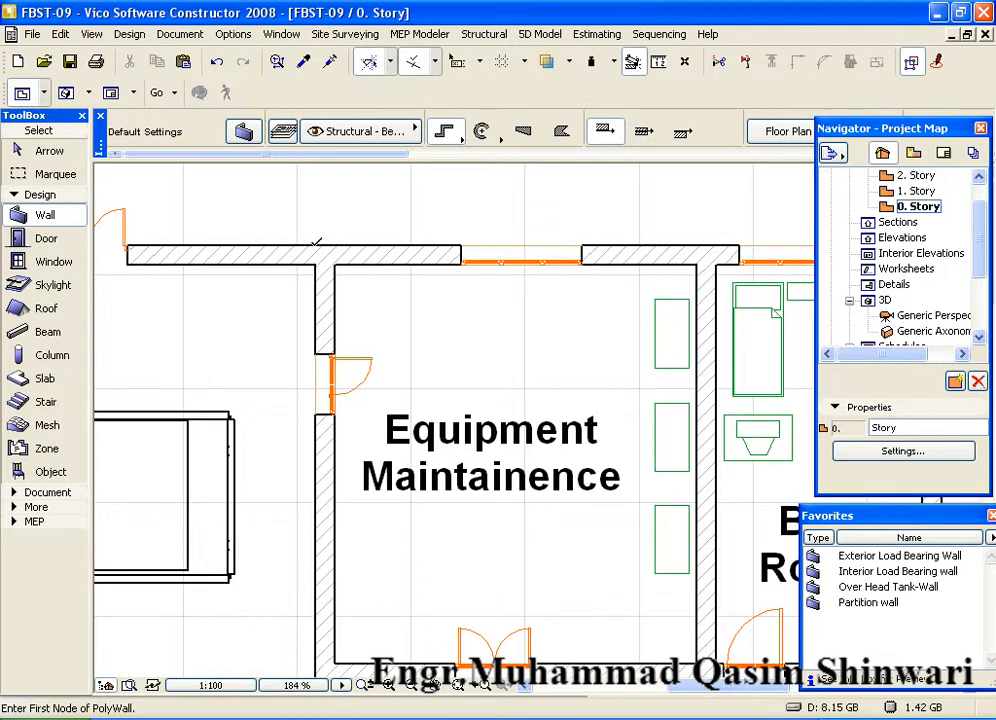
pyautogui.click(316, 244)
pyautogui.moveTo(331, 512); pyautogui.dragTo(364, 301, button='middle')
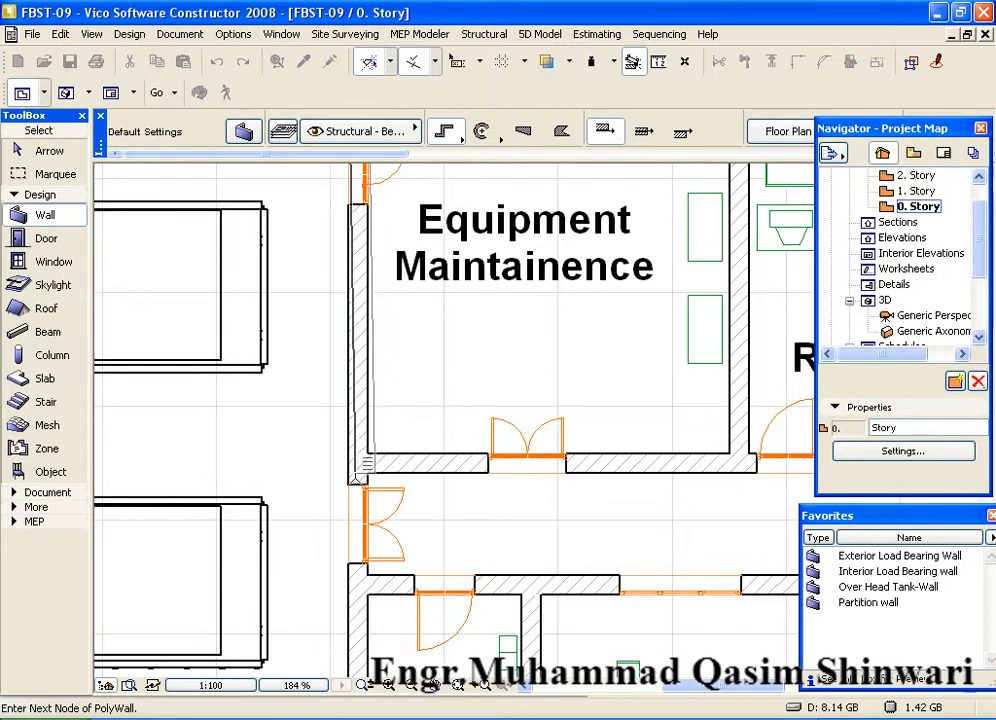
pyautogui.click(357, 469)
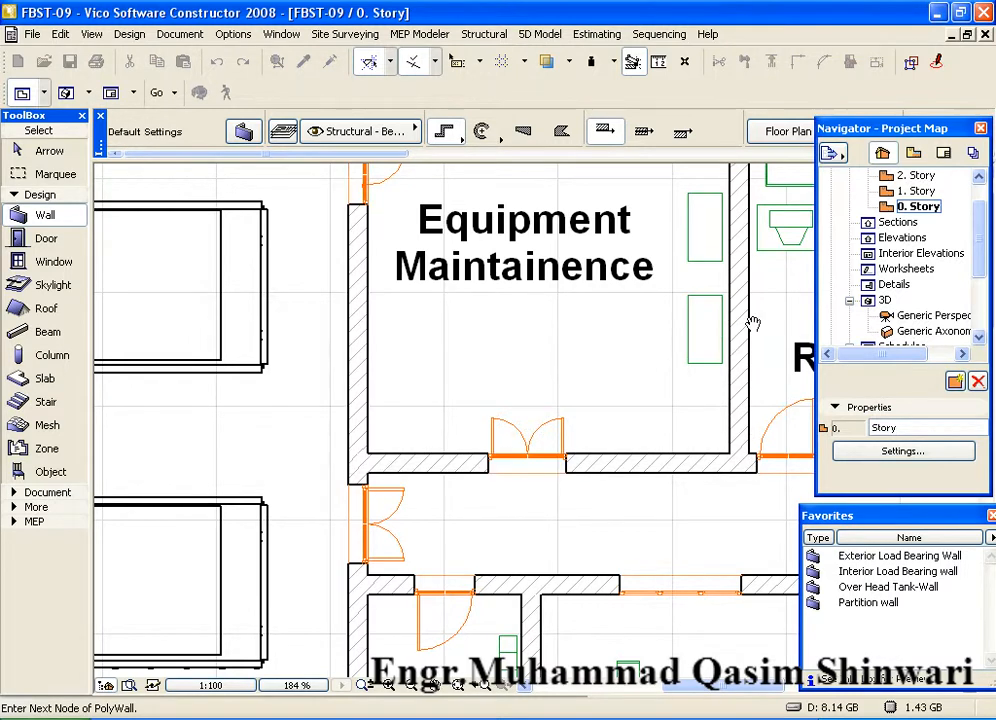
pyautogui.moveTo(751, 327); pyautogui.dragTo(765, 496, button='middle')
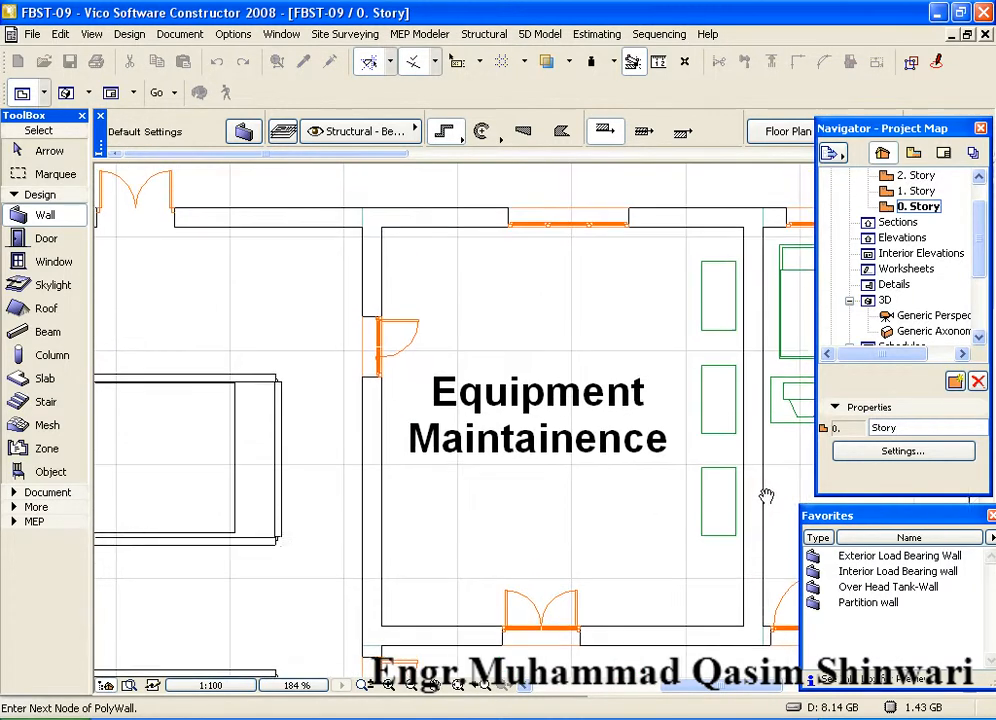
pyautogui.click(764, 206)
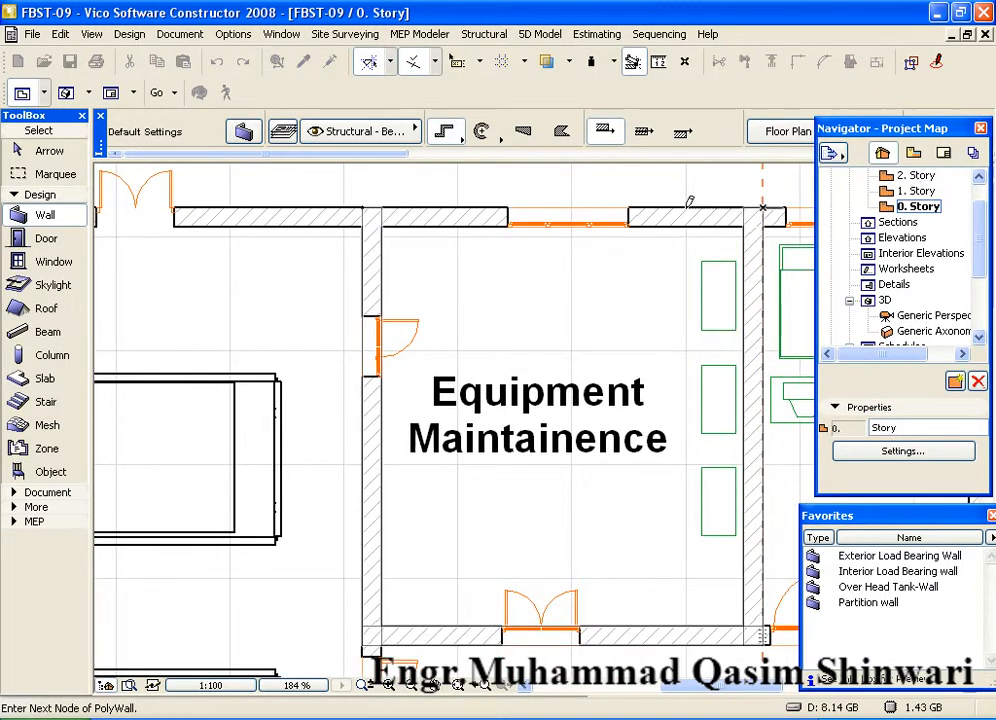
pyautogui.click(366, 202)
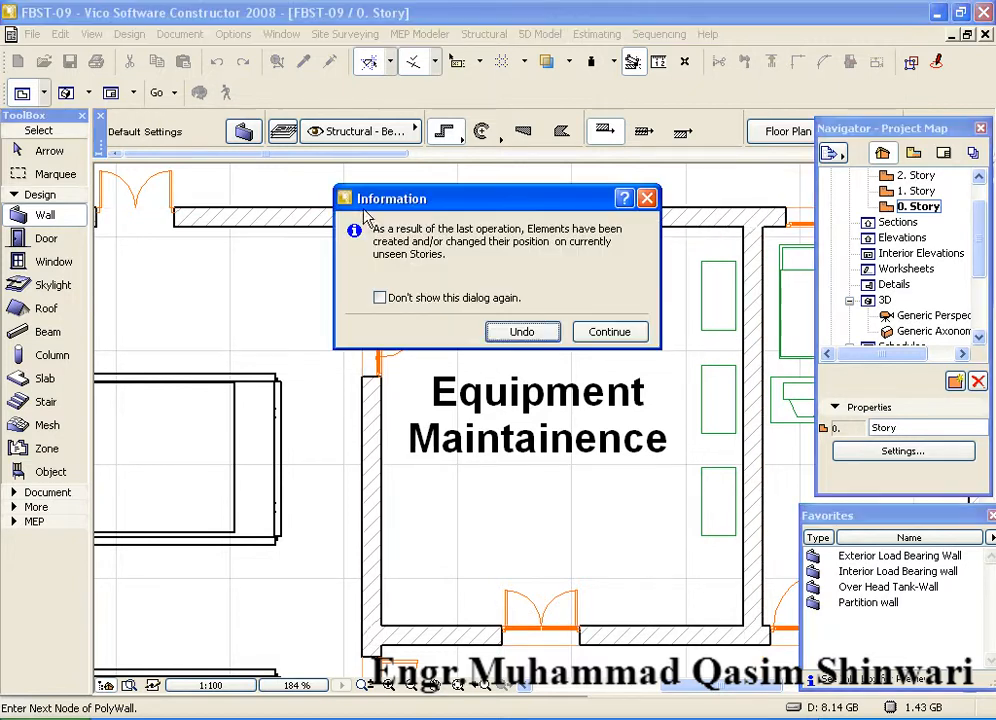
pyautogui.click(606, 332)
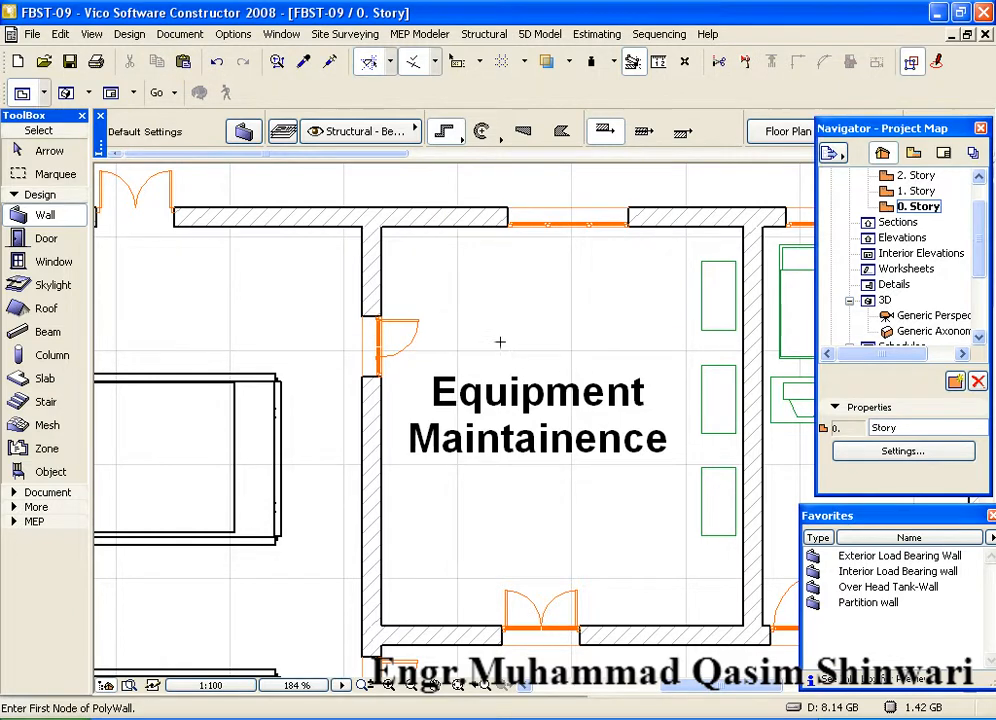
# - Enclose the Equipment Maintainence room in a marquee on 0. Story and inspect that part in 3D
pyautogui.click(55, 174)
pyautogui.scroll(-2, 327, 351)
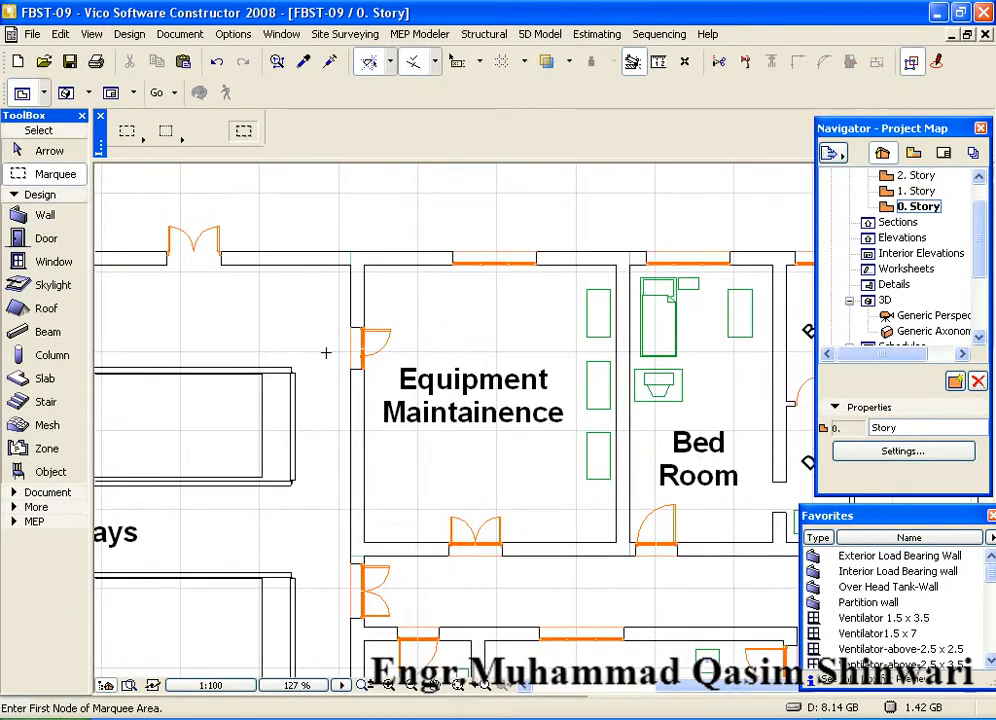
pyautogui.moveTo(326, 315); pyautogui.dragTo(325, 262, button='middle')
pyautogui.click(331, 187)
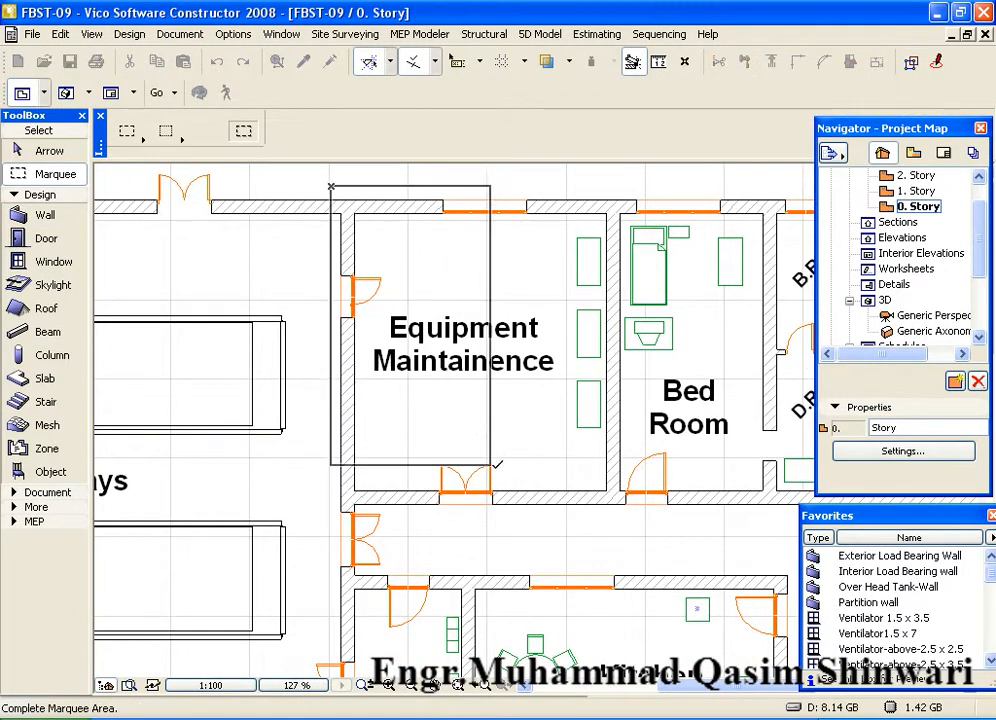
pyautogui.click(628, 527)
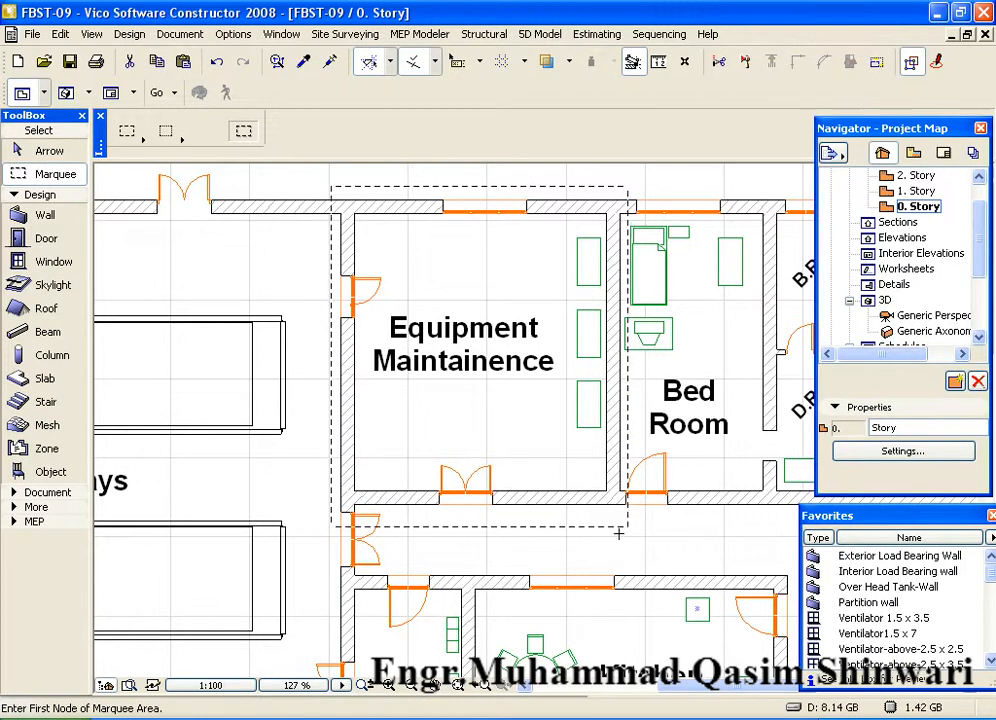
pyautogui.press('F5')
pyautogui.moveTo(201, 332); pyautogui.dragTo(336, 335, button='middle')
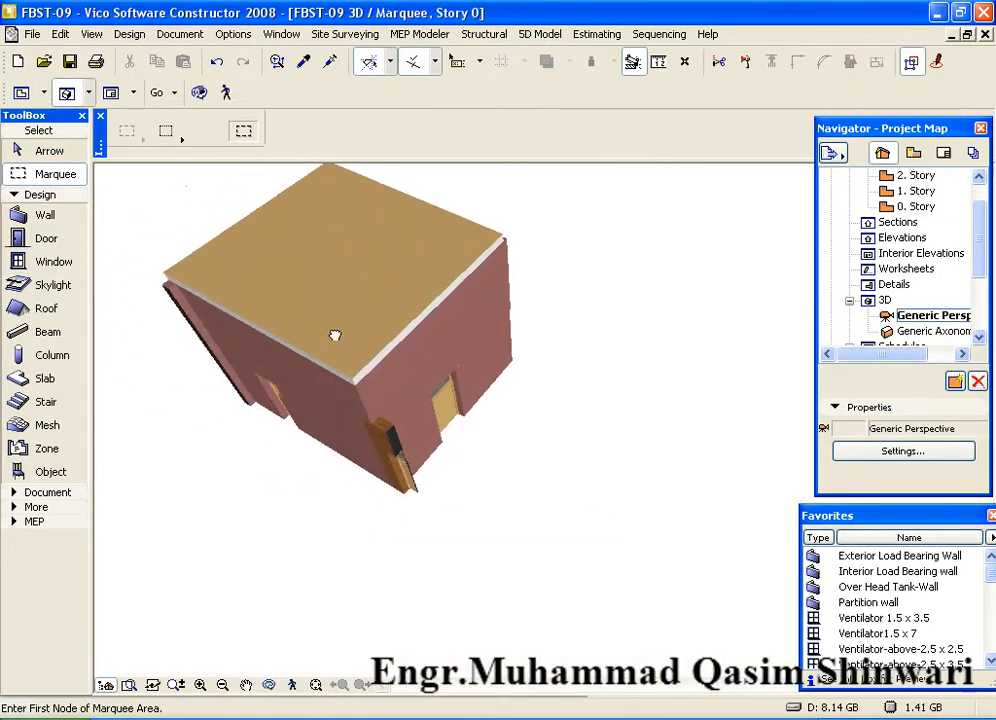
# - Open the 2. Story floor plan and inspect its marquee-enclosed tank walls in 3D from several angles
pyautogui.doubleClick(915, 176)
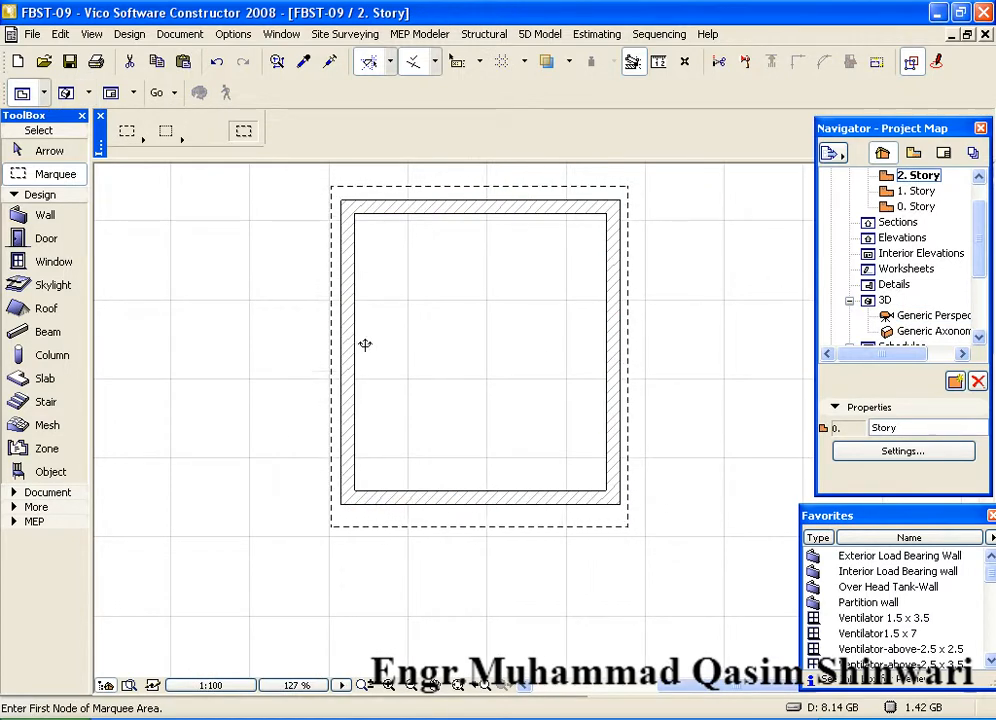
pyautogui.press('F5')
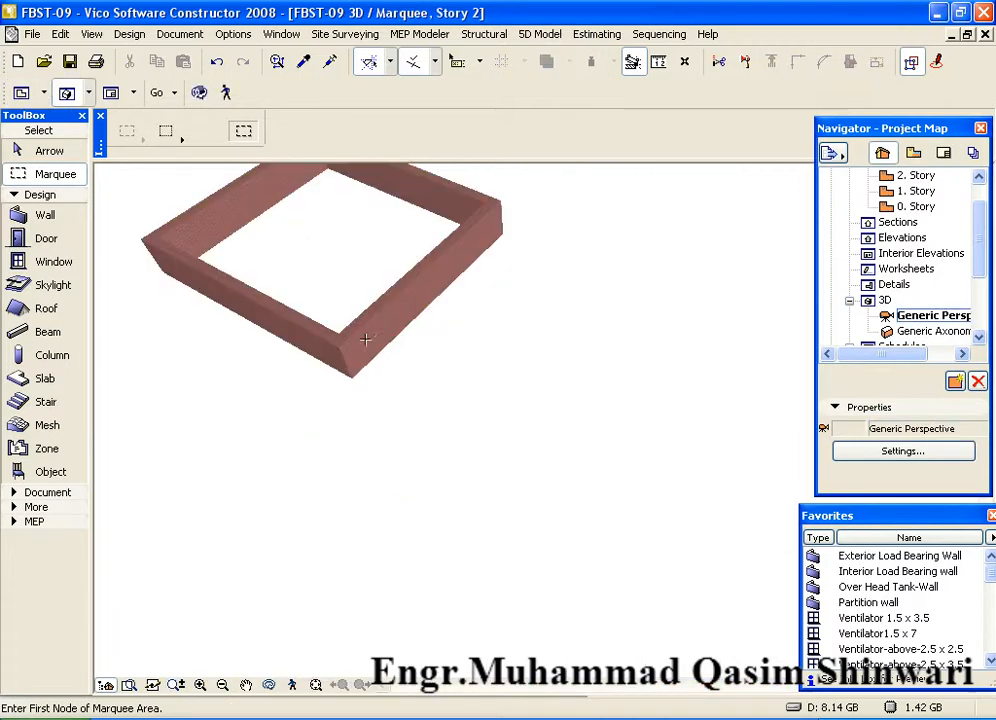
pyautogui.keyDown('shift'); pyautogui.moveTo(341, 346); pyautogui.dragTo(508, 316, button='middle'); pyautogui.keyUp('shift')
pyautogui.scroll(5, 491, 387)
pyautogui.scroll(-5, 487, 382)
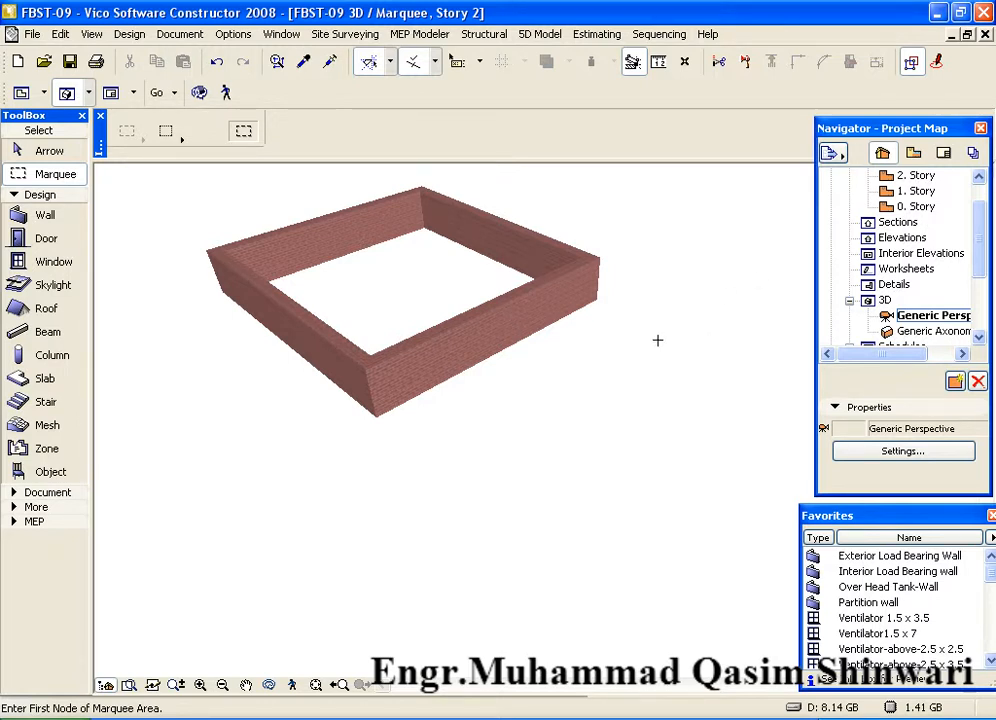
# - Return to the 0. Story floor plan and remove the marquee around the Equipment Maintainence room
pyautogui.press('F2')
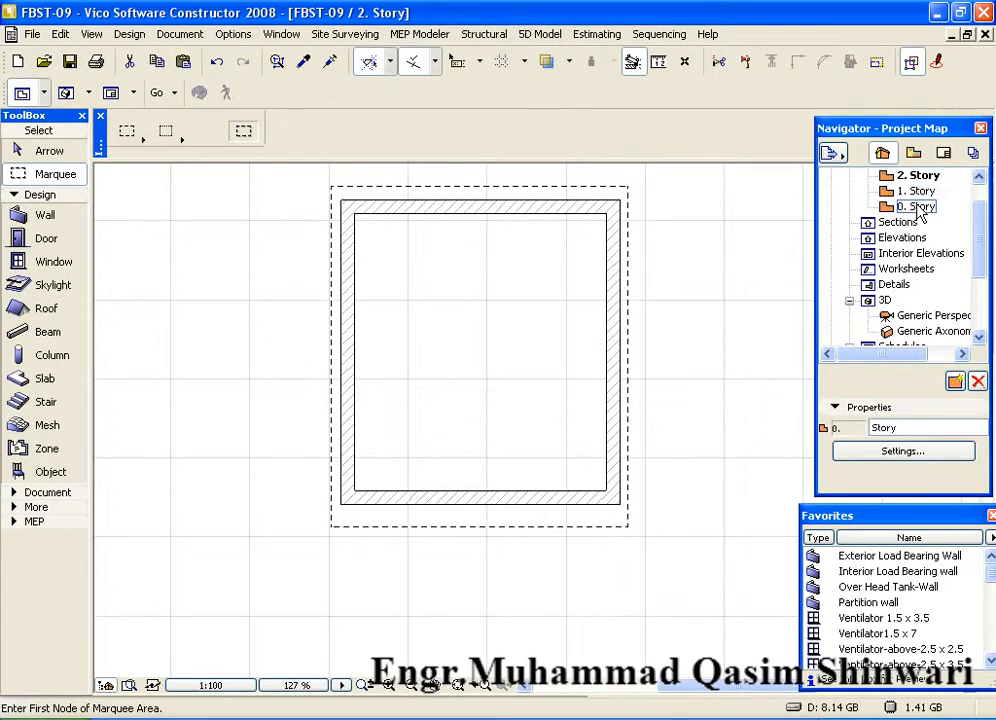
pyautogui.doubleClick(910, 207)
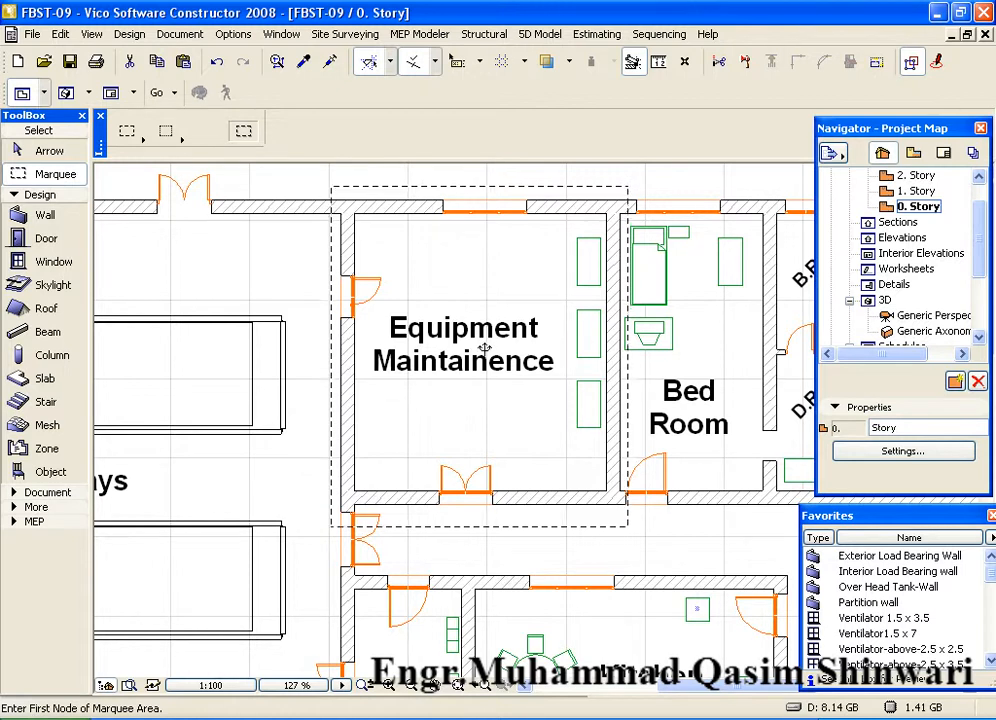
pyautogui.press('Escape')
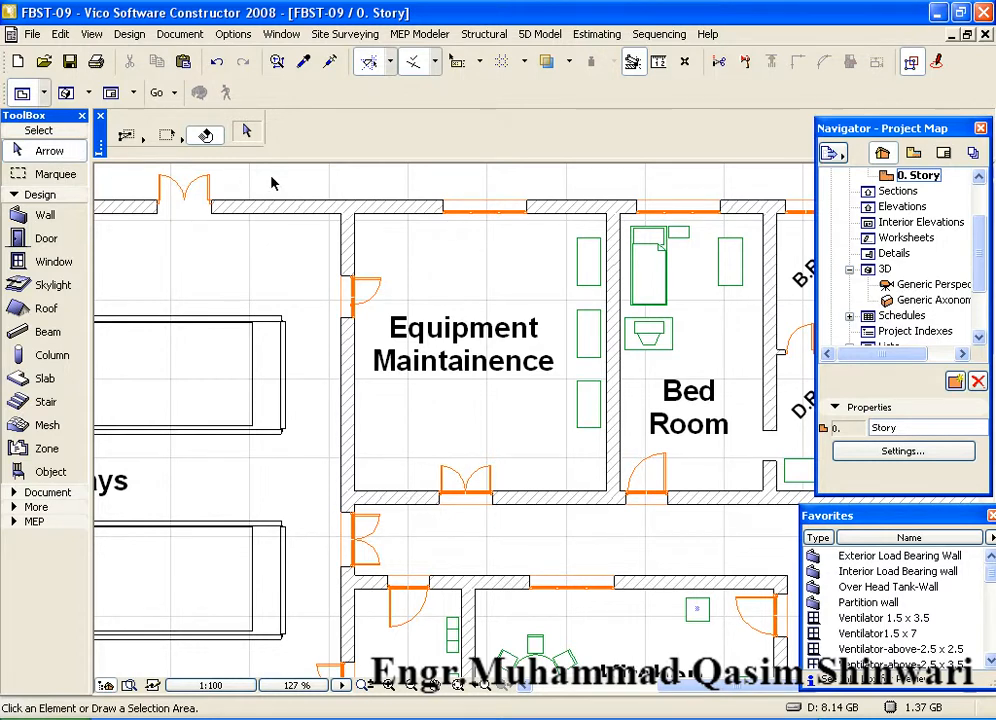
pyautogui.scroll(-5, 360, 231)
pyautogui.scroll(-1, 492, 327)
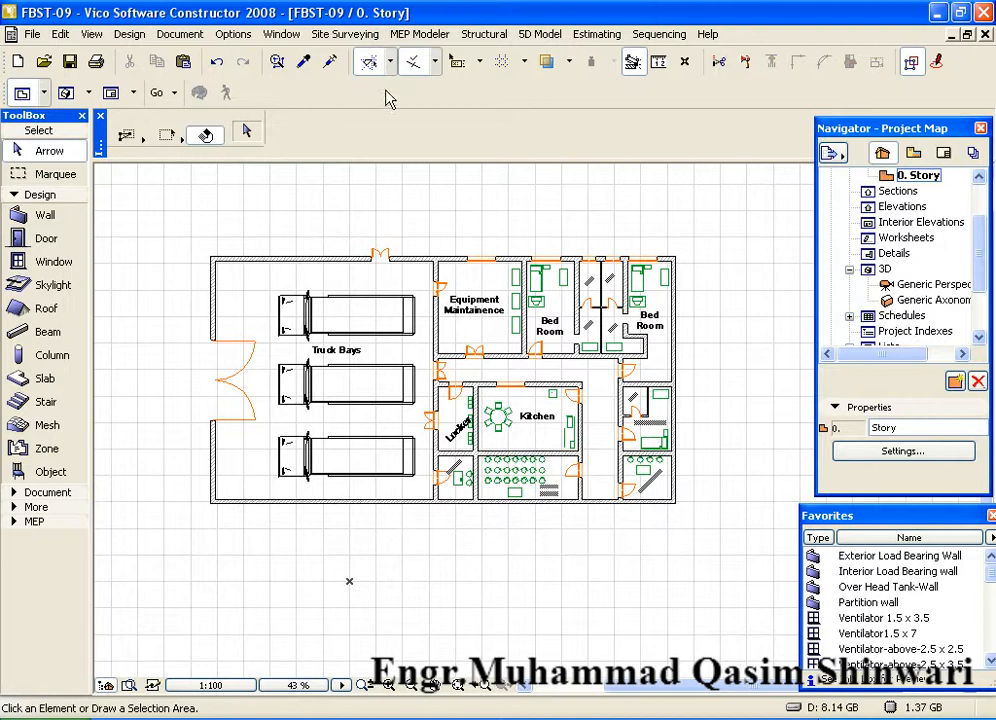
pyautogui.scroll(3, 508, 374)
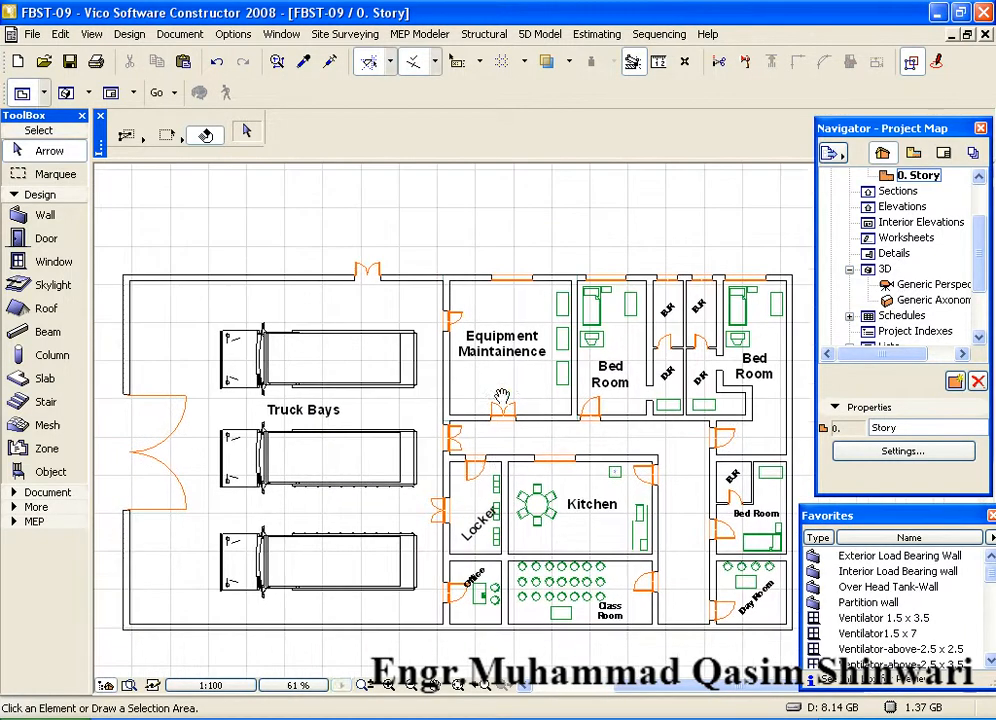
# - Show the whole building in 3D and examine the tank walls and slab above the Equipment Maintainence room
pyautogui.press('F3')
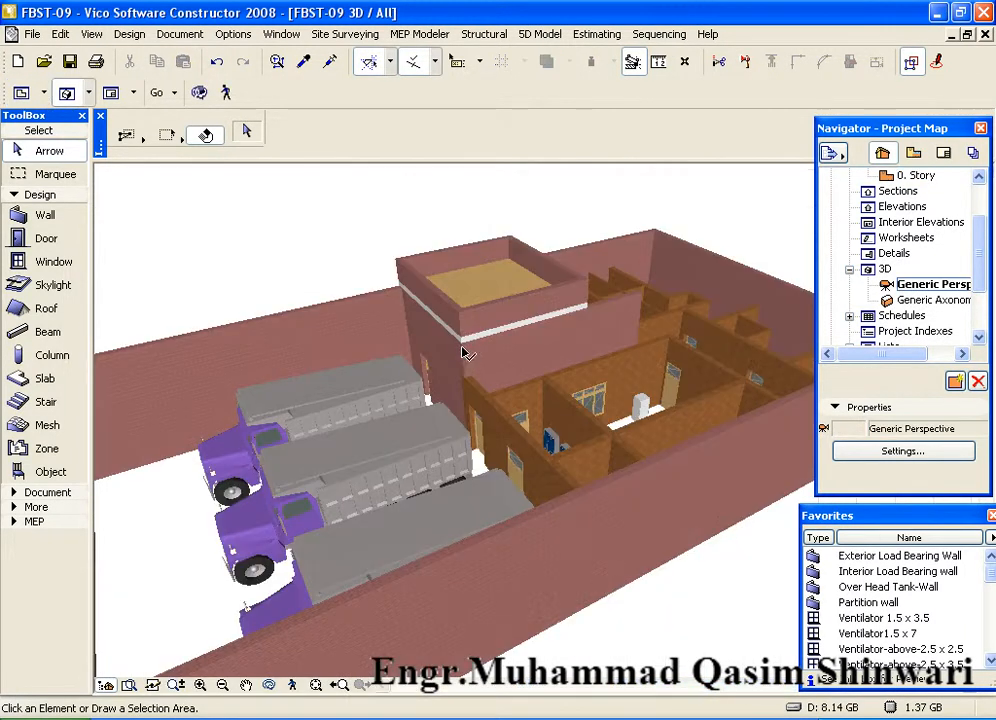
pyautogui.scroll(-4, 462, 327)
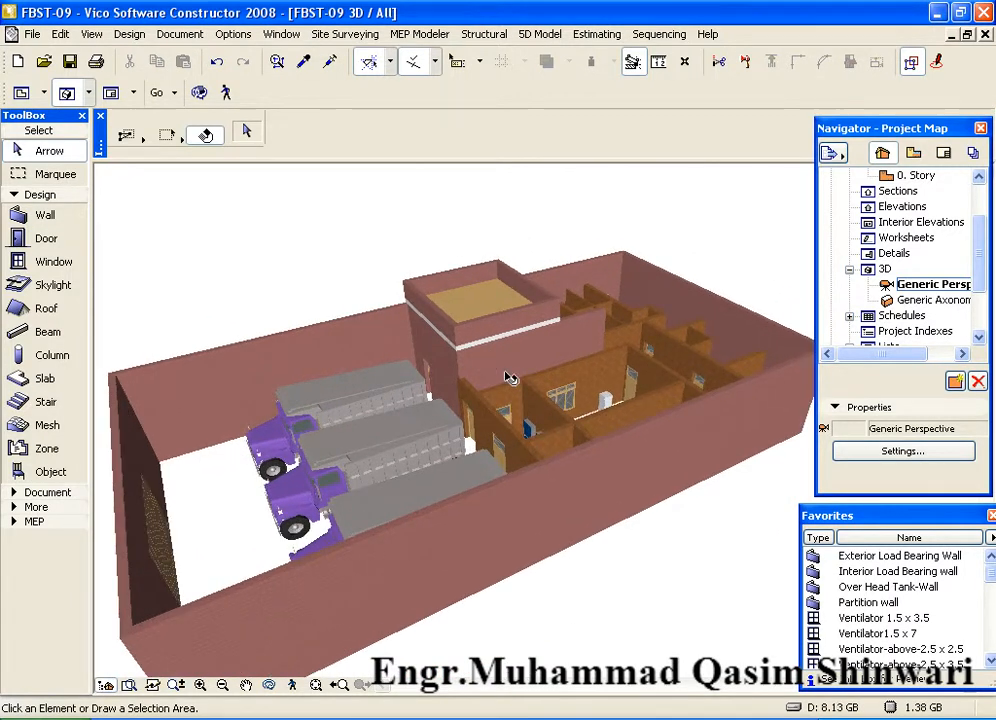
pyautogui.scroll(1, 507, 378)
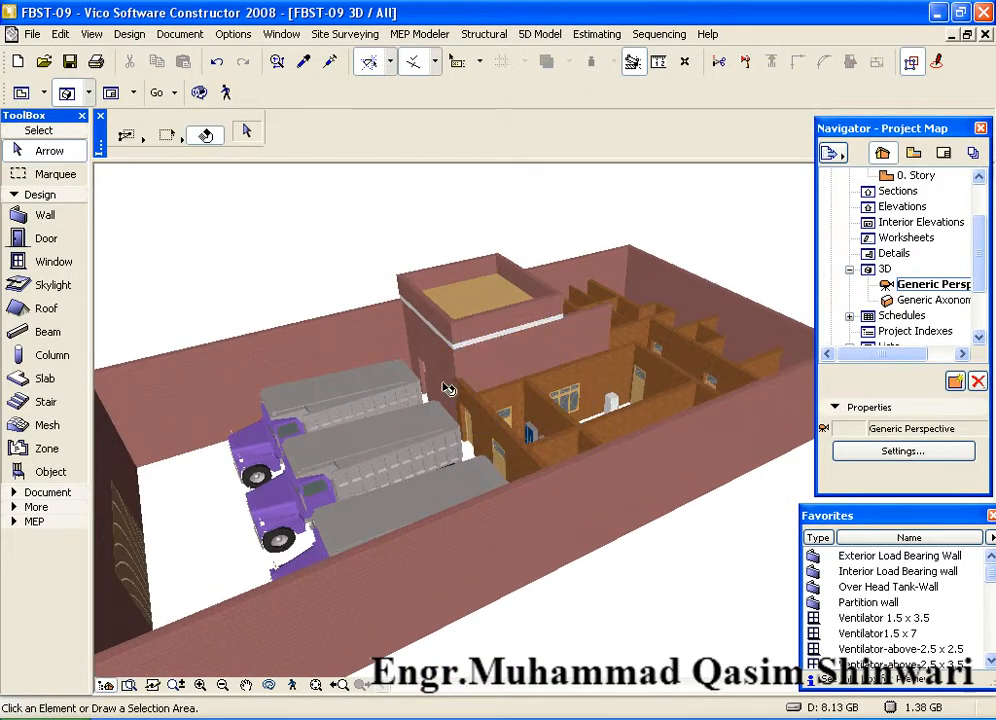
pyautogui.scroll(4, 420, 405)
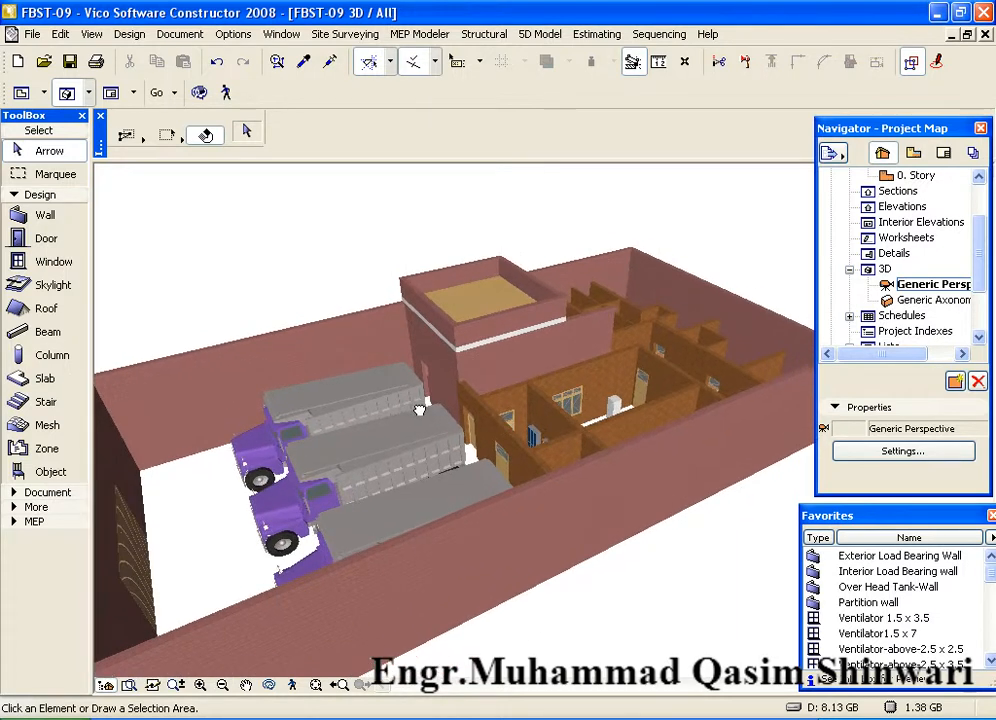
pyautogui.scroll(3, 502, 341)
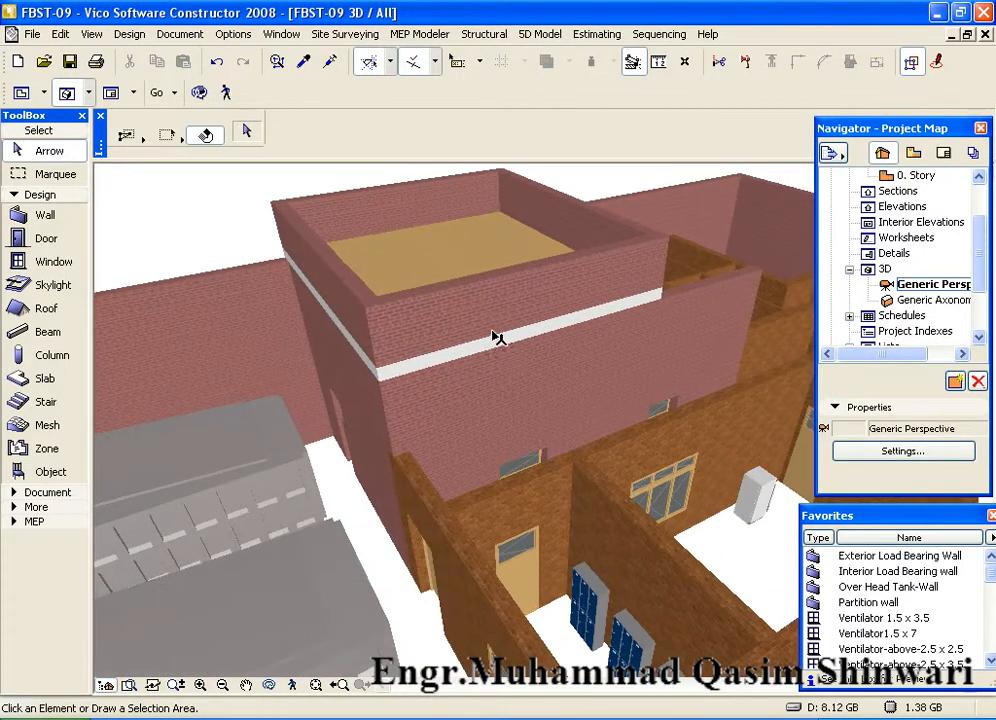
# - Select the front overhead tank wall in 3D, locate 2. Story in the project structure, and clear the selection
pyautogui.click(485, 309)
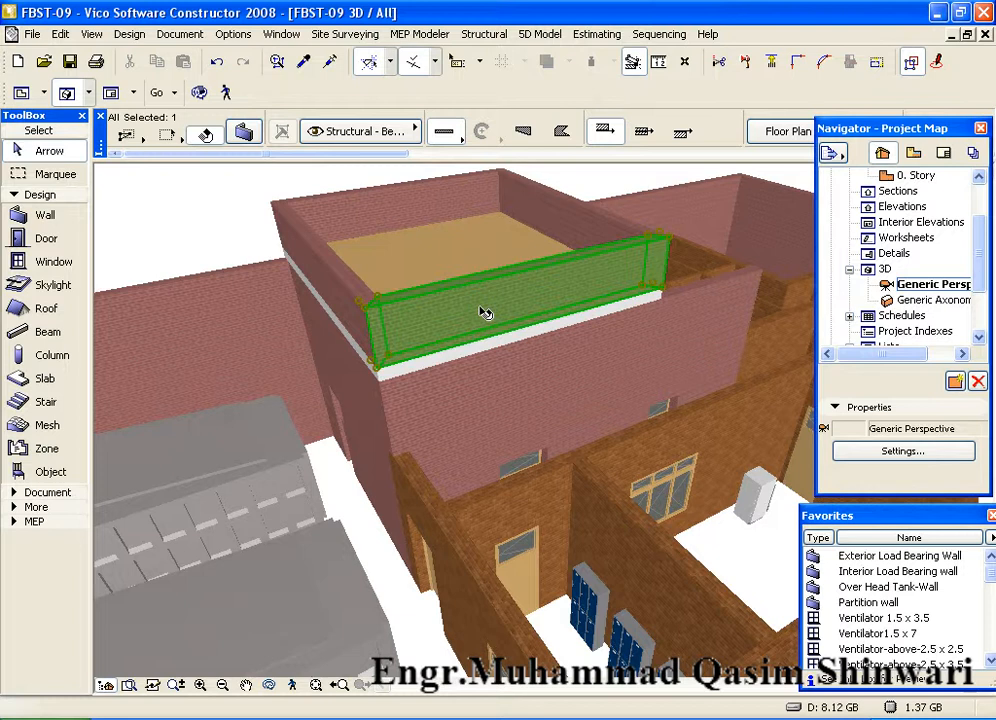
pyautogui.moveTo(898, 347); pyautogui.dragTo(918, 348)
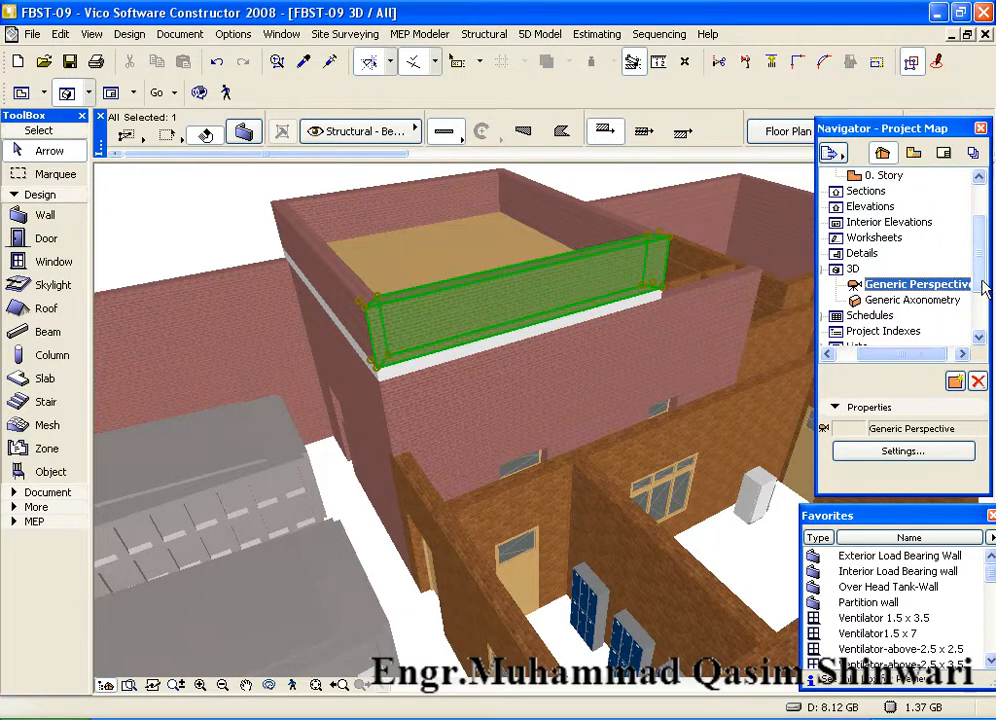
pyautogui.moveTo(983, 284); pyautogui.dragTo(984, 229)
pyautogui.moveTo(922, 354); pyautogui.dragTo(894, 356)
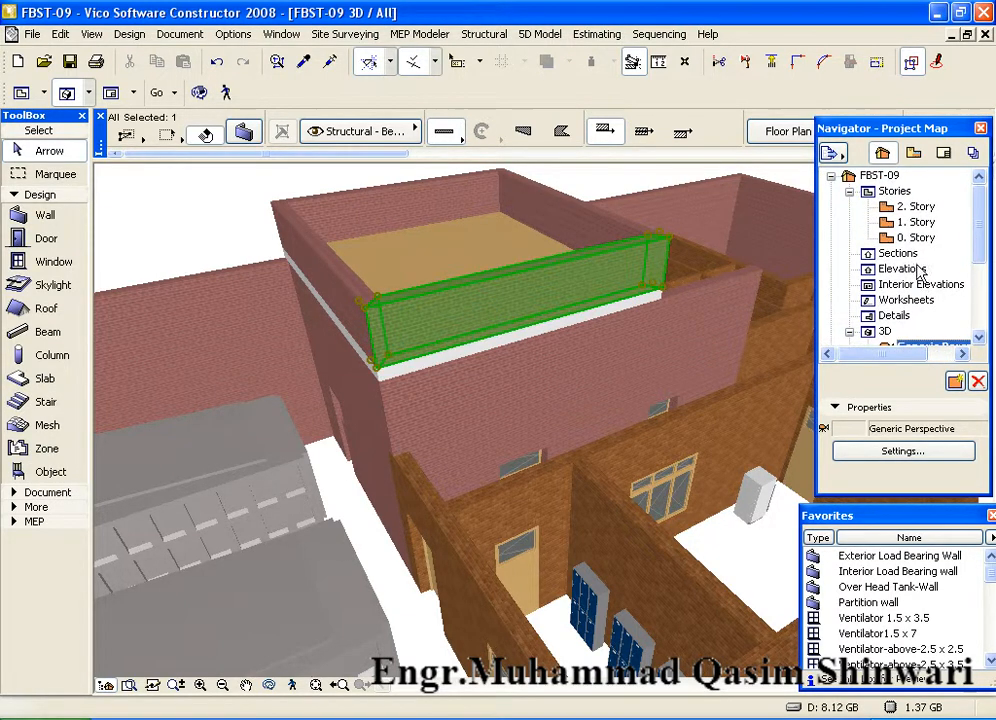
pyautogui.click(915, 207)
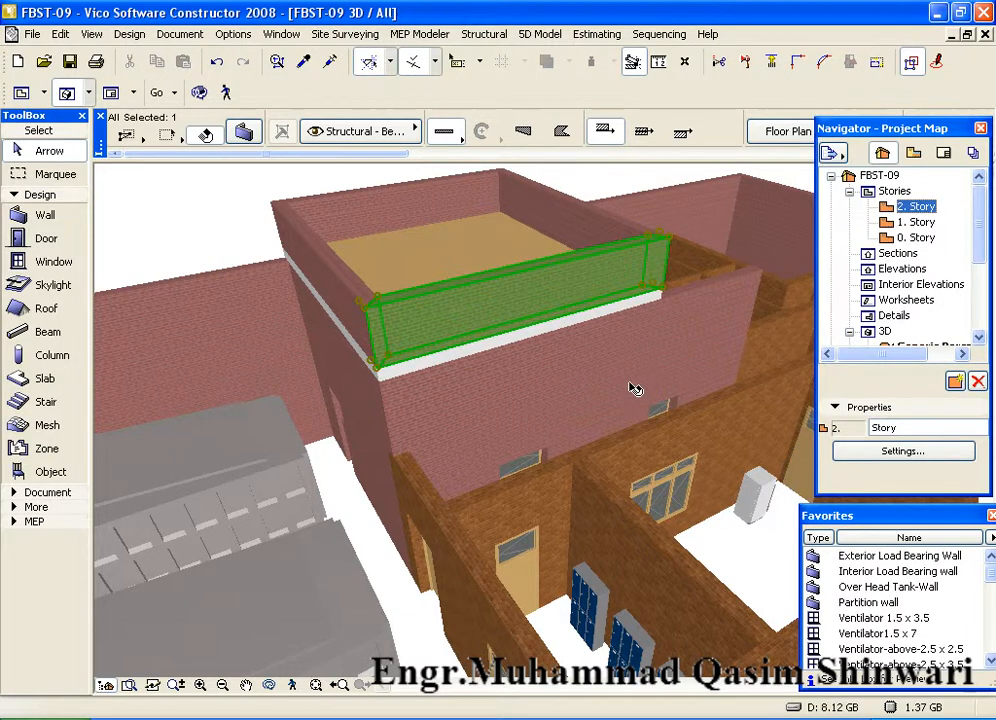
pyautogui.press('Escape')
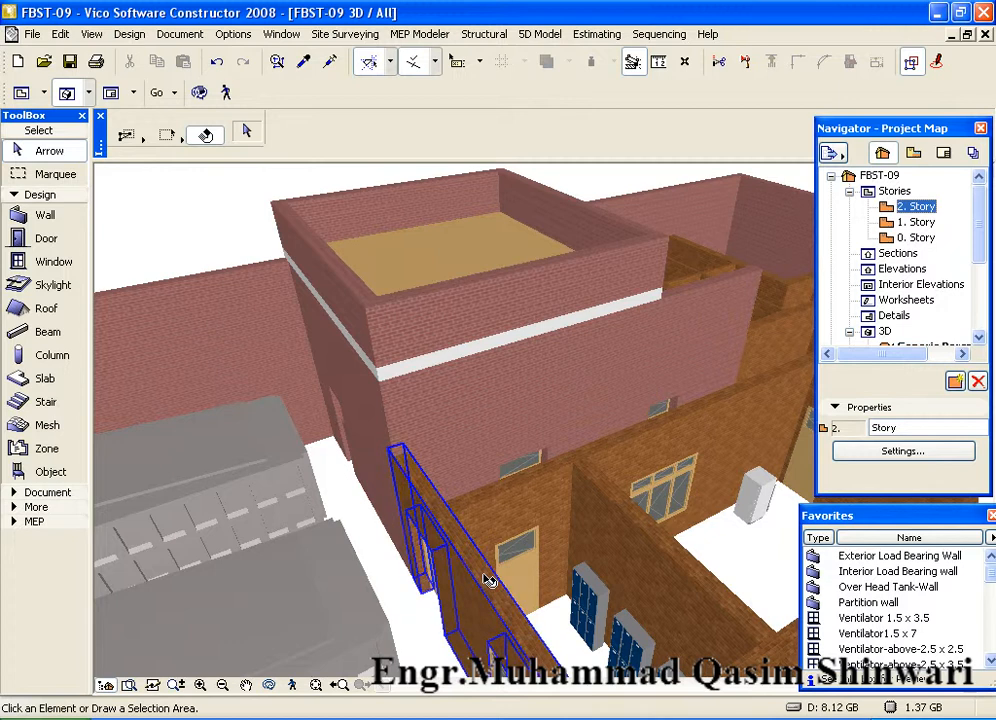
# - Inspect the whole building in 3D from the truck bay side and return to the 0. Story floor plan
pyautogui.scroll(-5, 360, 411)
pyautogui.moveTo(325, 408); pyautogui.dragTo(433, 340, button='middle')
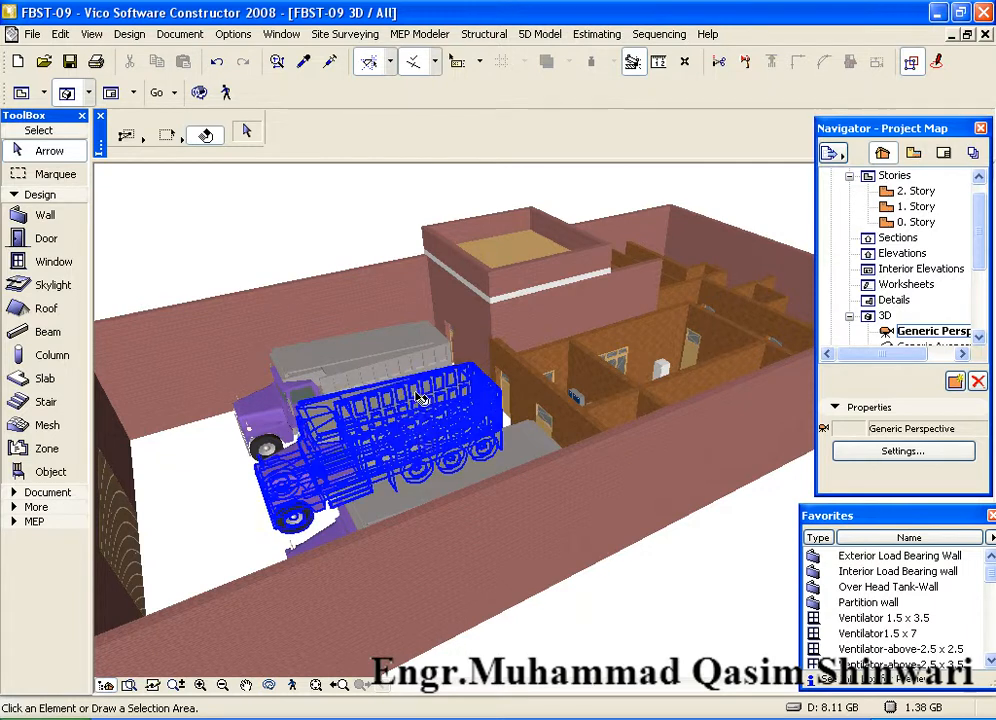
pyautogui.keyDown('shift'); pyautogui.moveTo(434, 431); pyautogui.dragTo(565, 391, button='middle'); pyautogui.keyUp('shift')
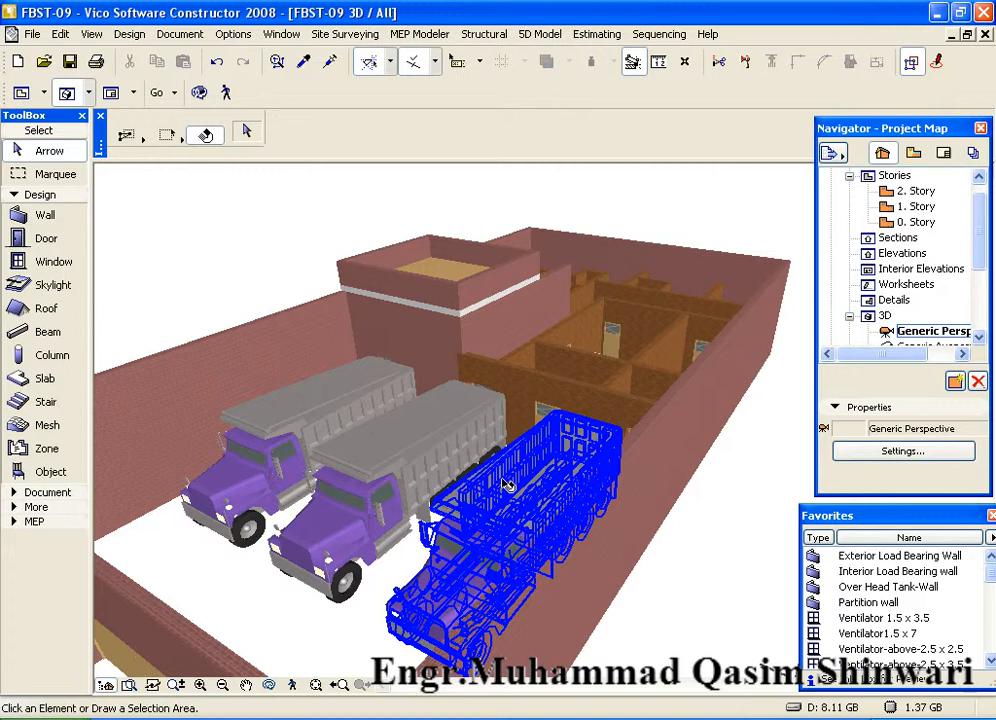
pyautogui.press('F2')
pyautogui.moveTo(506, 441); pyautogui.dragTo(524, 407, button='middle')
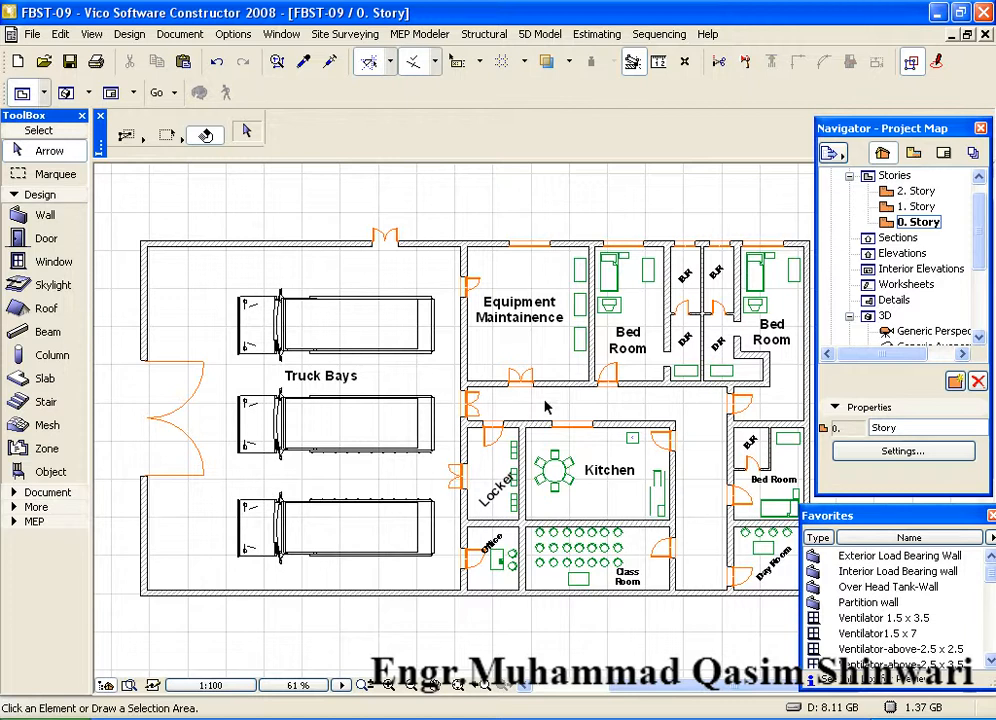
# - Identify the slab over the Equipment Maintainence room and compare the 0. Story and 2. Story floor plans
pyautogui.click(565, 367)
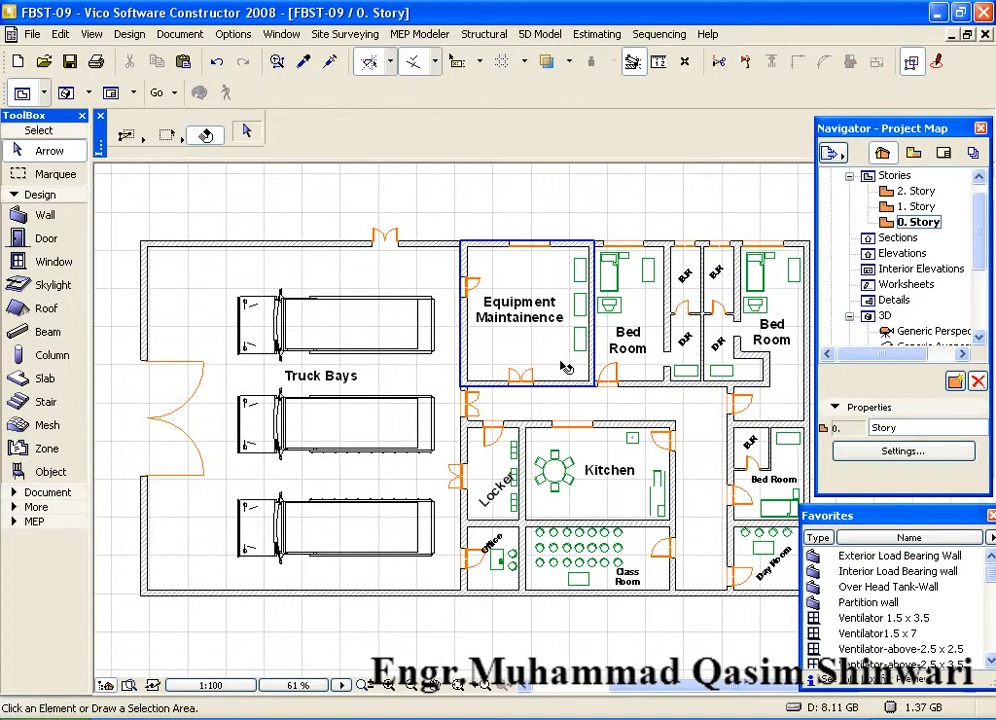
pyautogui.click(555, 279)
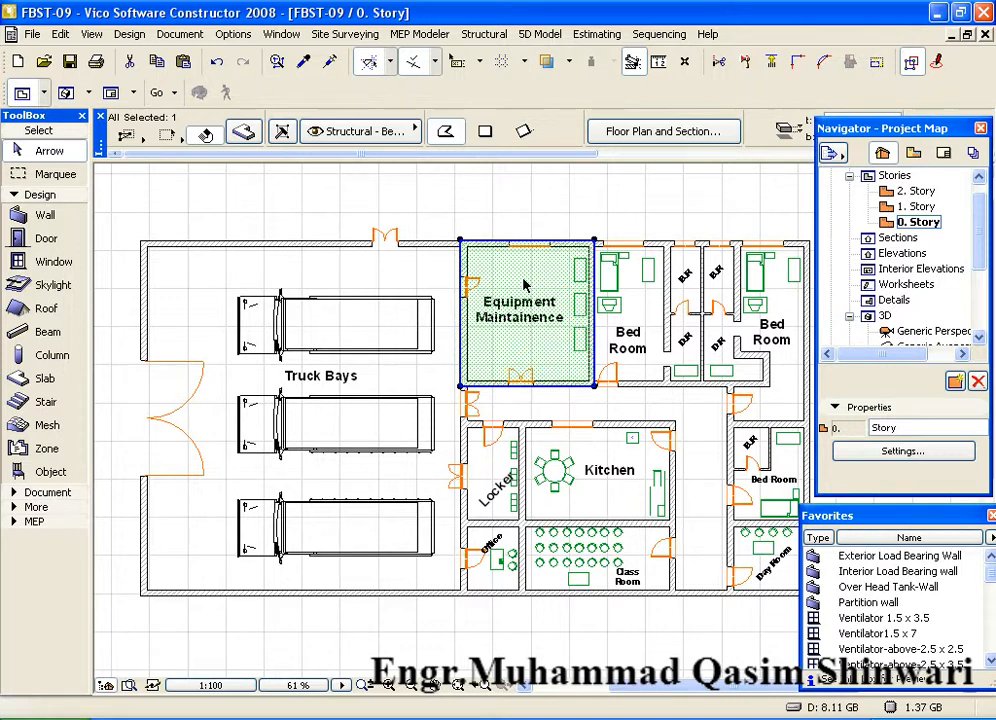
pyautogui.click(358, 236)
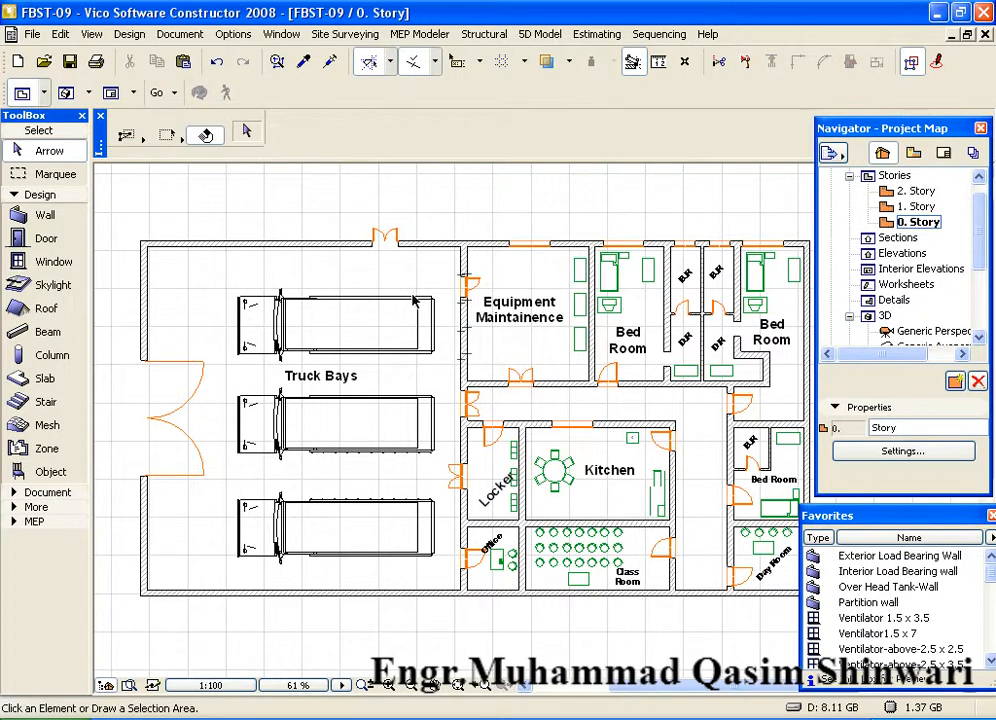
pyautogui.doubleClick(912, 191)
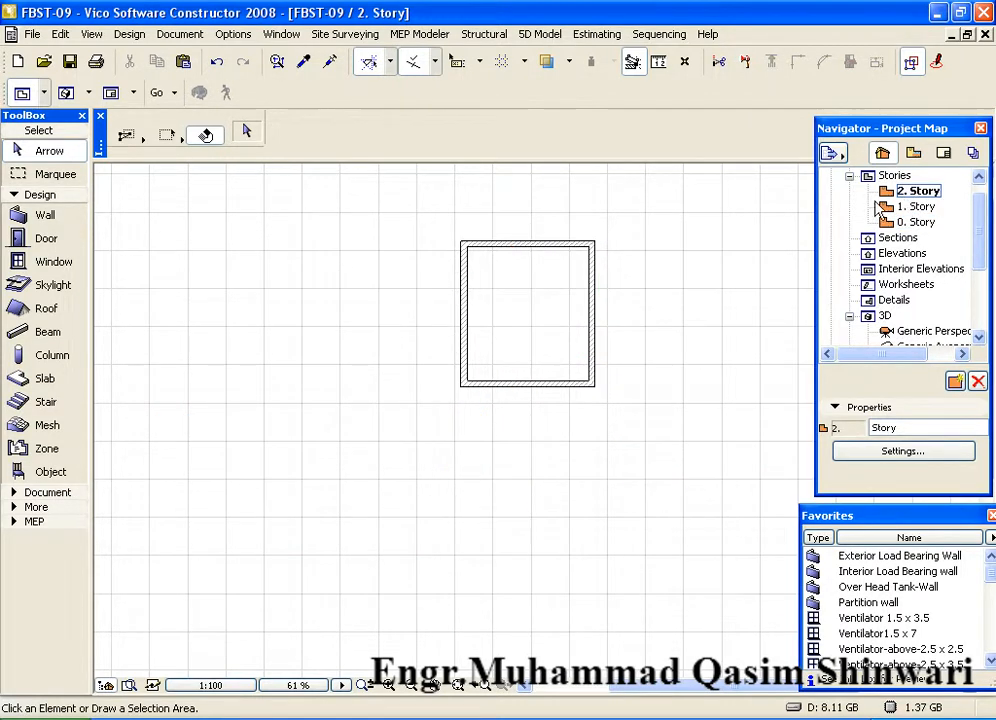
pyautogui.doubleClick(915, 222)
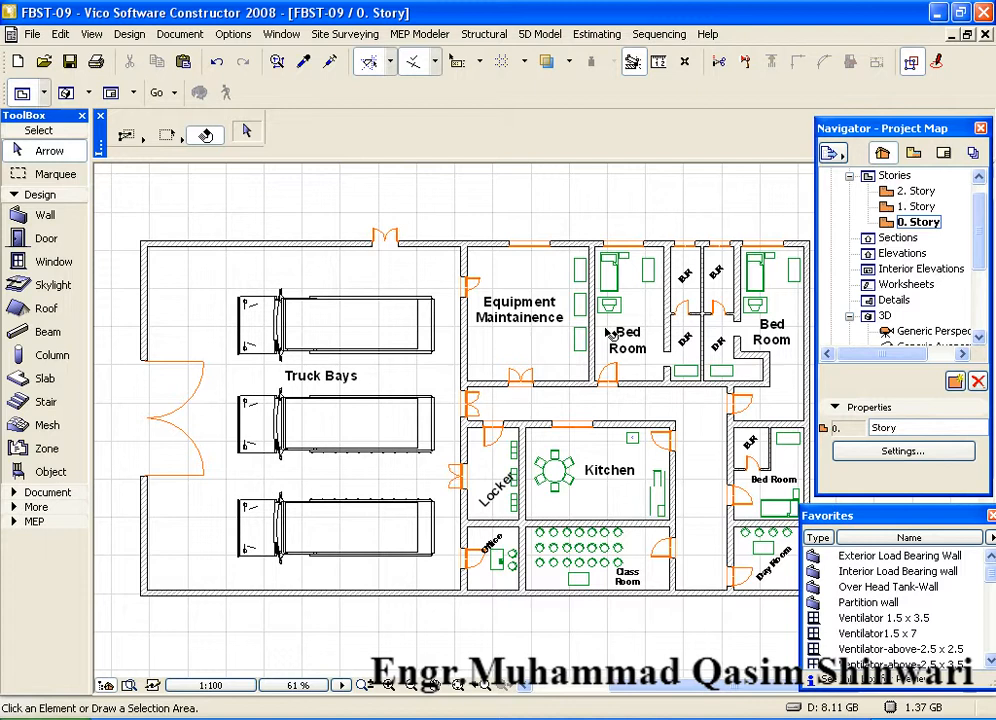
# - Copy the Equipment Maintainence room's slab from 0. Story and open the 2. Story floor plan
pyautogui.click(541, 288)
pyautogui.rightClick(541, 288)
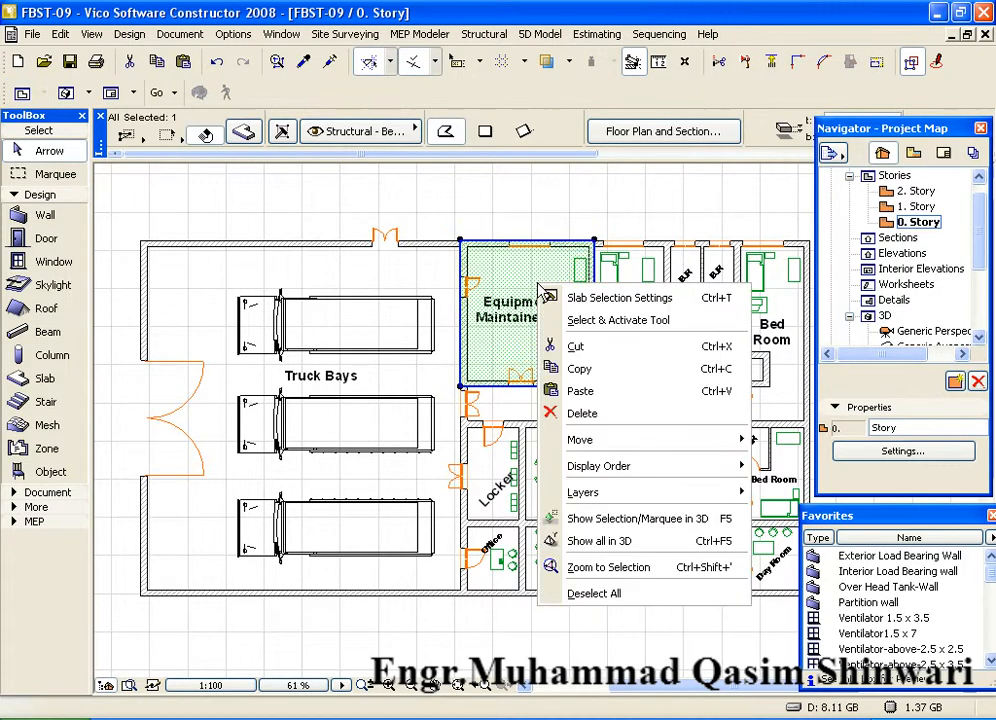
pyautogui.click(582, 364)
pyautogui.click(503, 181)
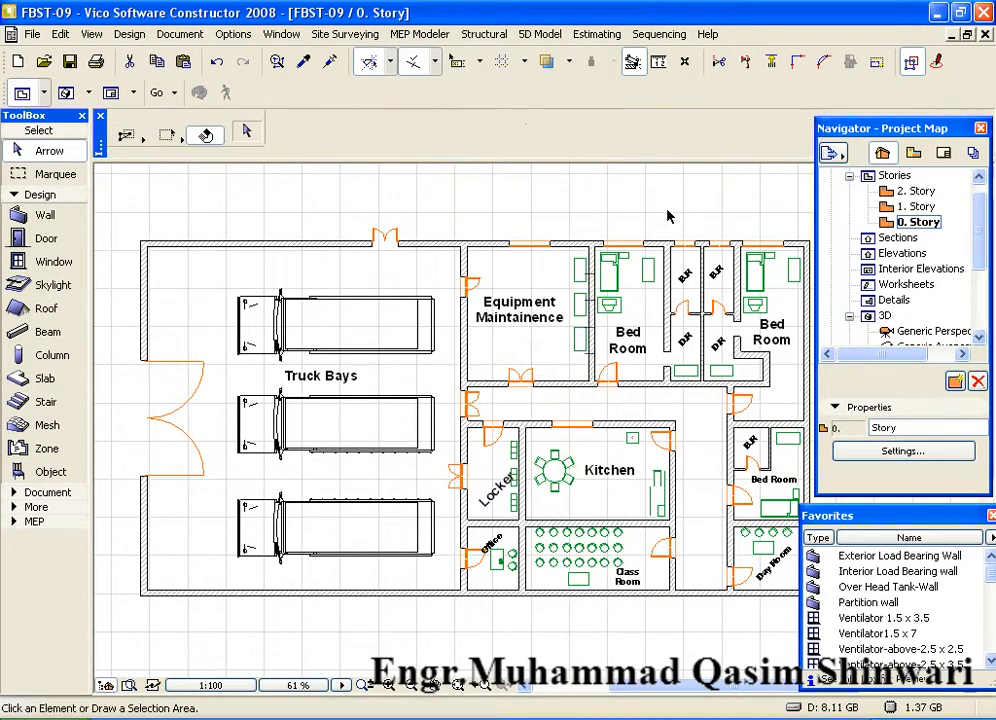
pyautogui.doubleClick(916, 191)
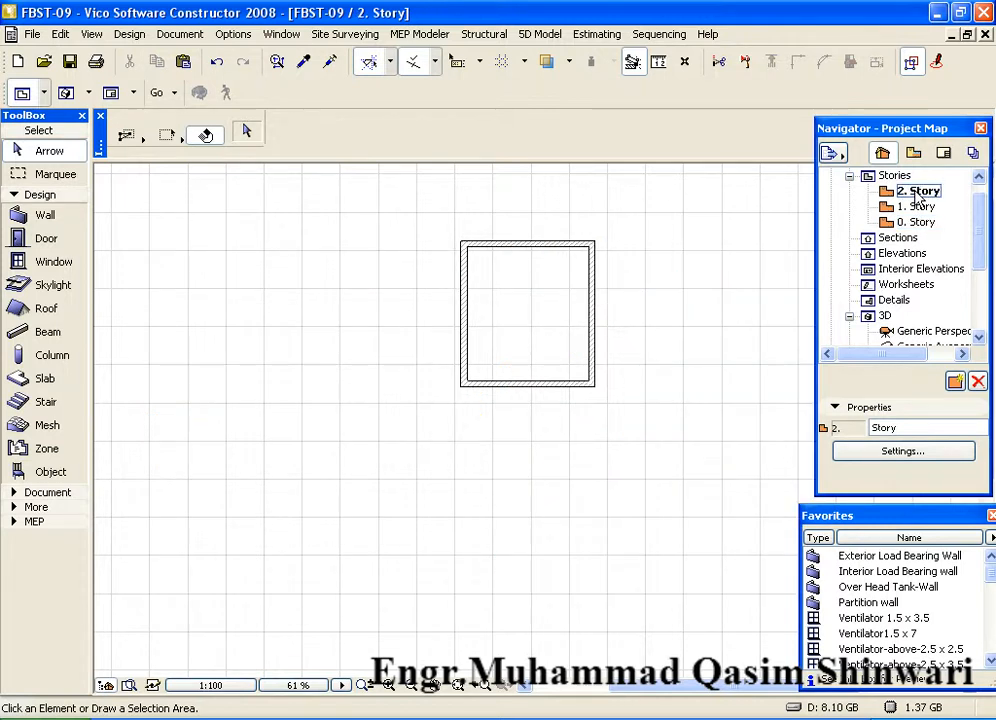
# - Enclose the 2. Story tank walls in a marquee, inspect them in 3D, and clear the marquee back on the floor plan
pyautogui.click(55, 174)
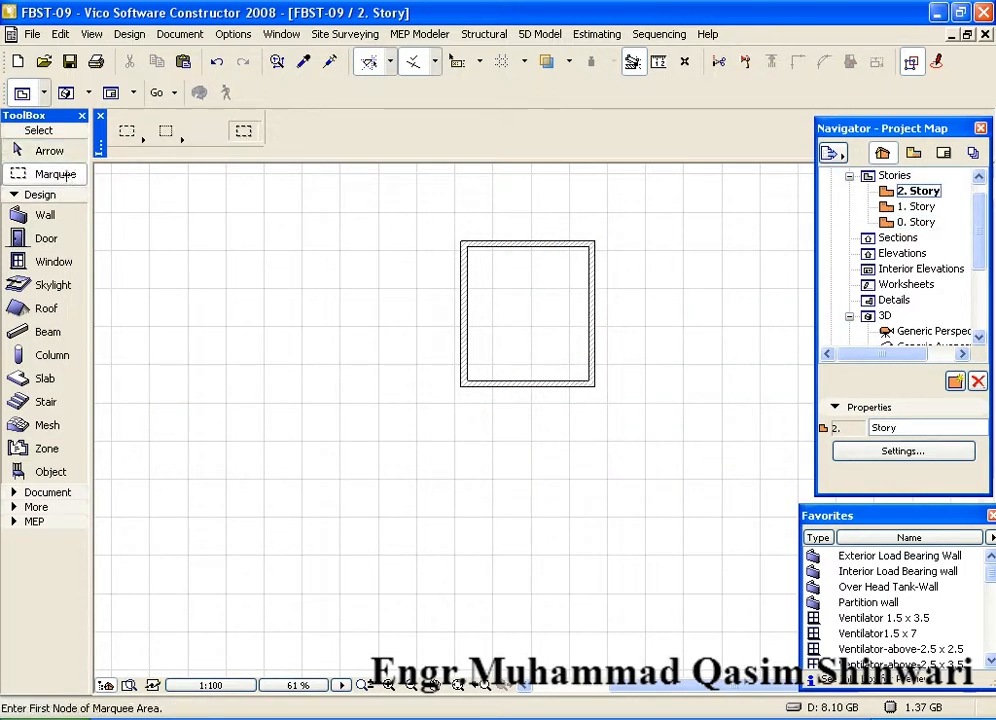
pyautogui.click(438, 232)
pyautogui.click(634, 403)
pyautogui.click(634, 404)
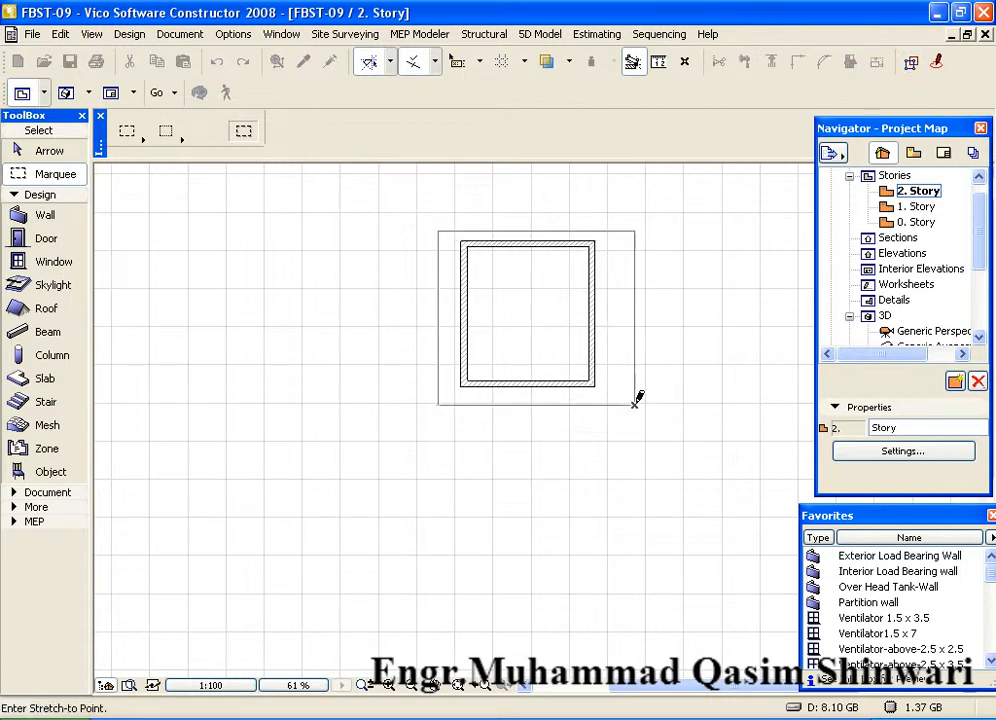
pyautogui.click(634, 404)
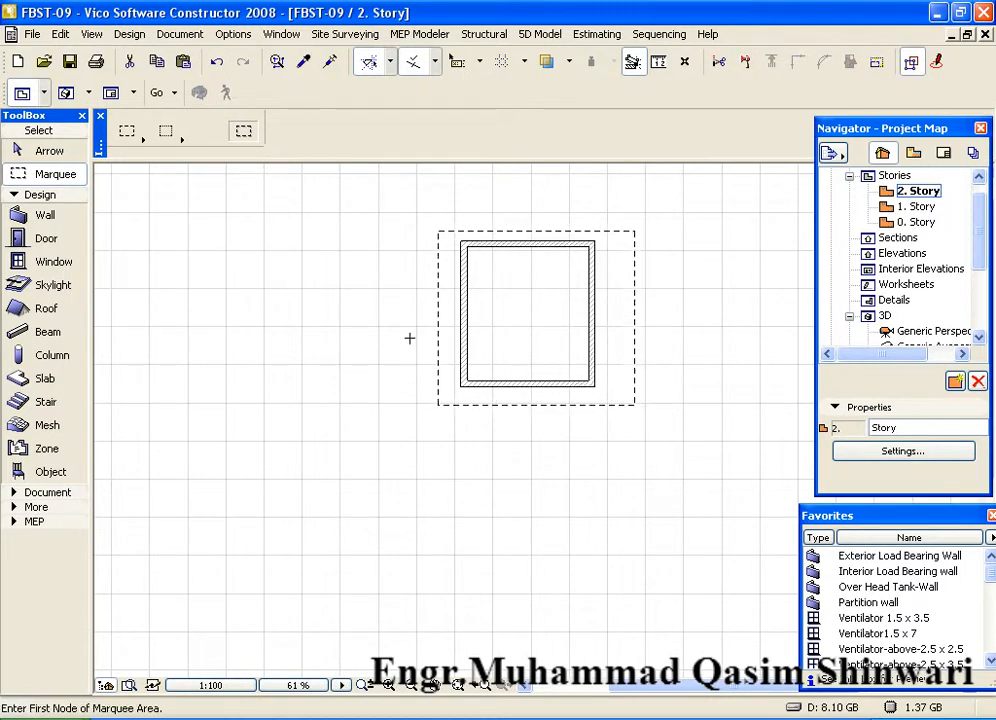
pyautogui.press('F3')
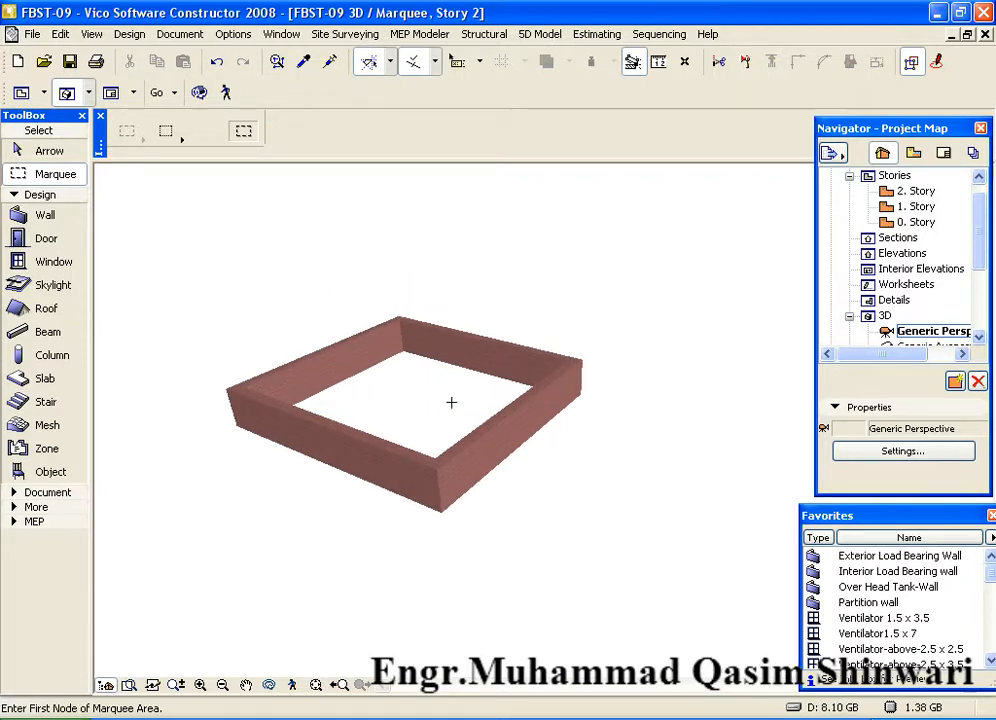
pyautogui.keyDown('shift'); pyautogui.moveTo(474, 411); pyautogui.dragTo(427, 460, button='middle'); pyautogui.keyUp('shift')
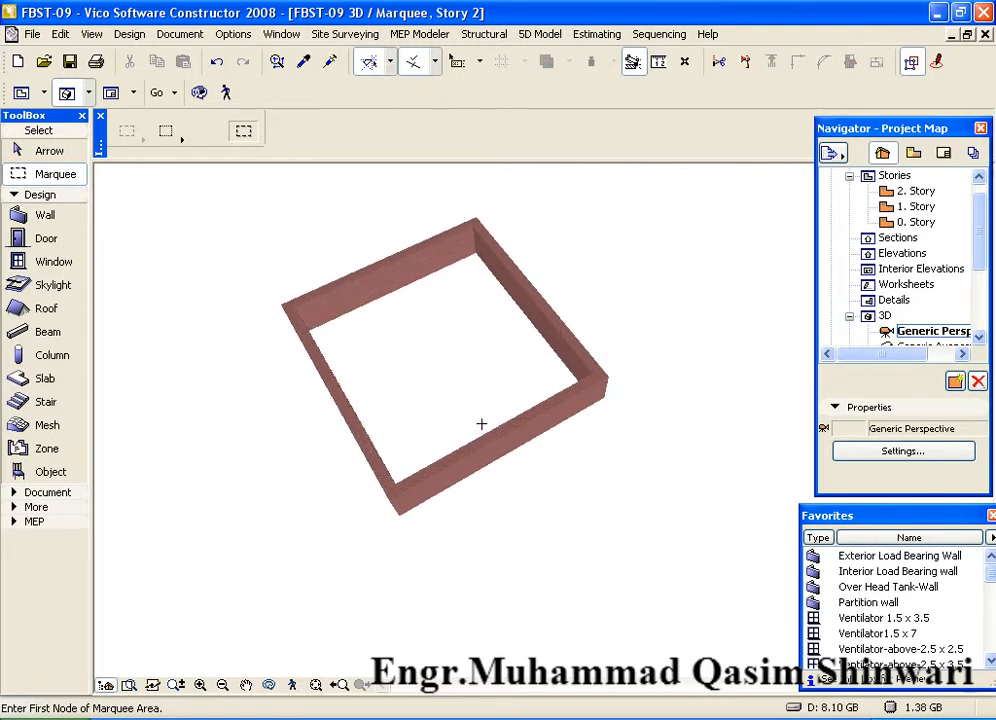
pyautogui.click(918, 191)
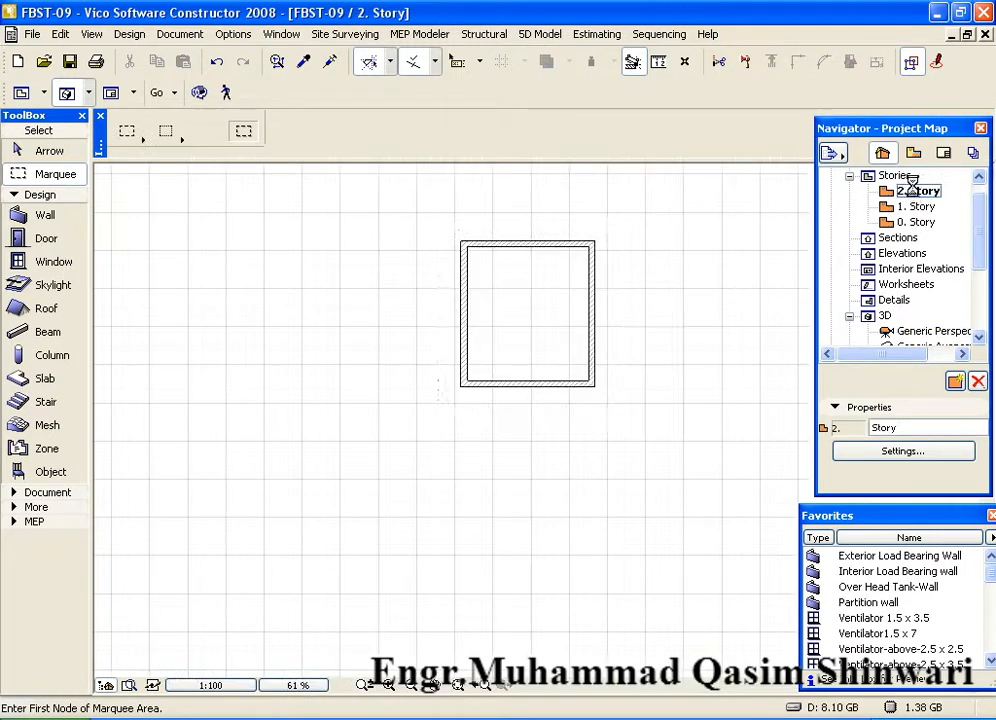
pyautogui.press('Escape')
# - Paste the copied slab in its original position over the tank walls on 2. Story
pyautogui.moveTo(519, 287); pyautogui.dragTo(460, 292, button='middle')
pyautogui.scroll(1, 449, 284)
pyautogui.scroll(3, 448, 283)
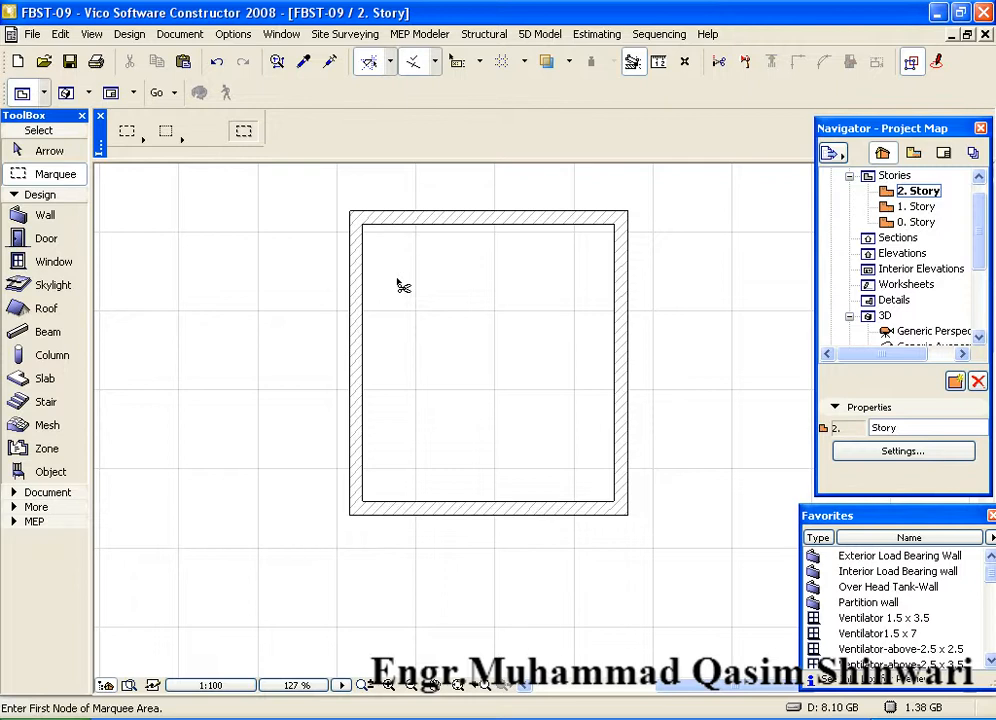
pyautogui.click(400, 286)
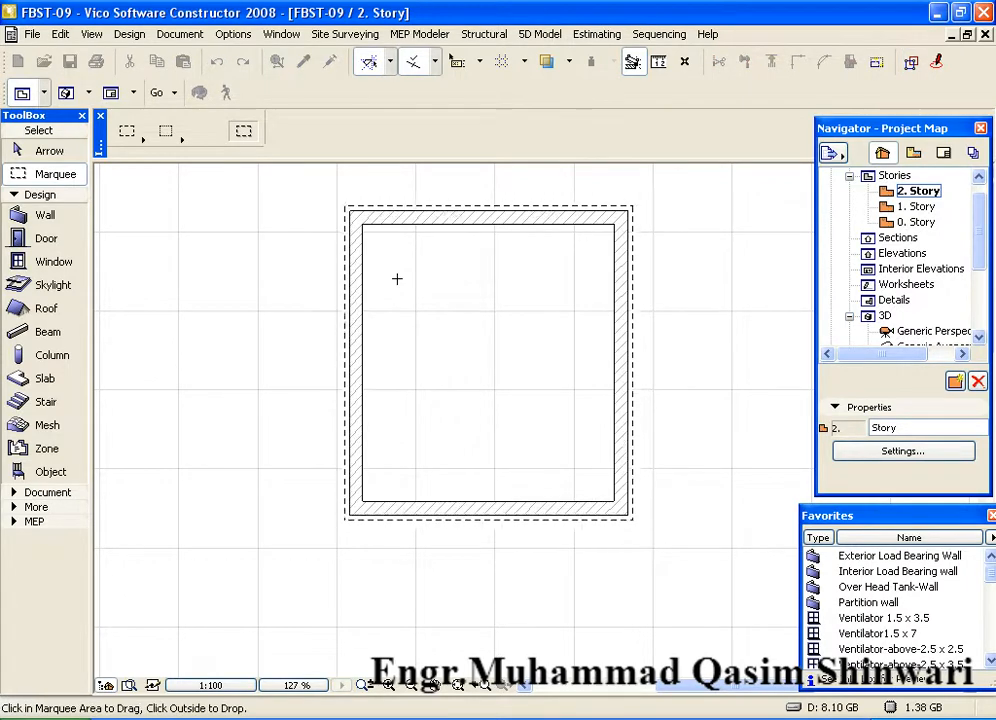
pyautogui.rightClick(397, 280)
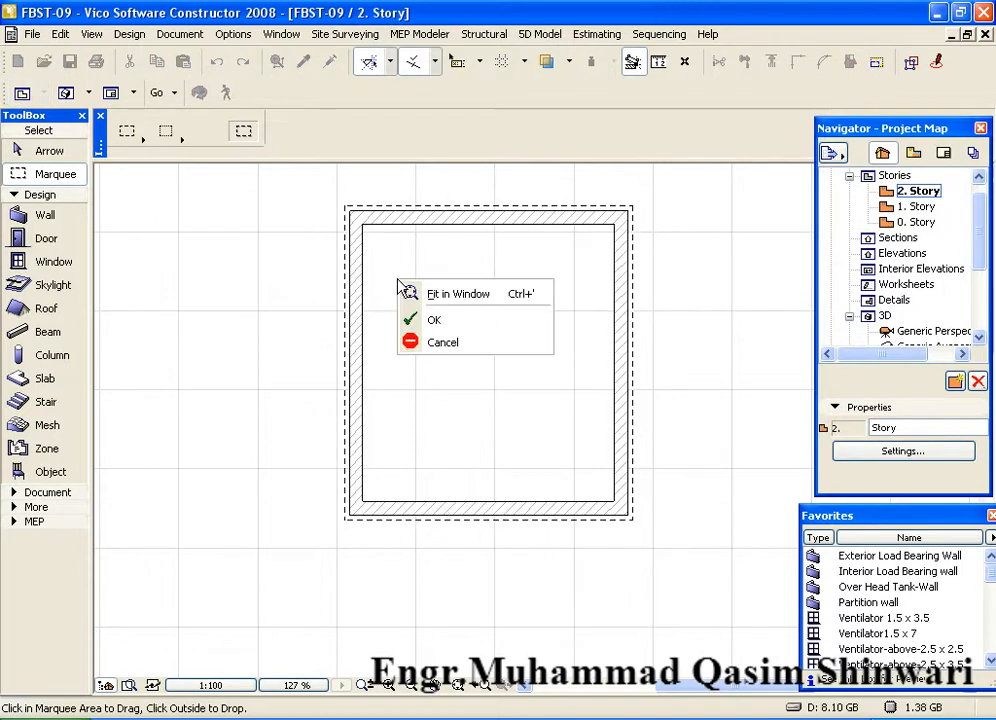
pyautogui.click(438, 318)
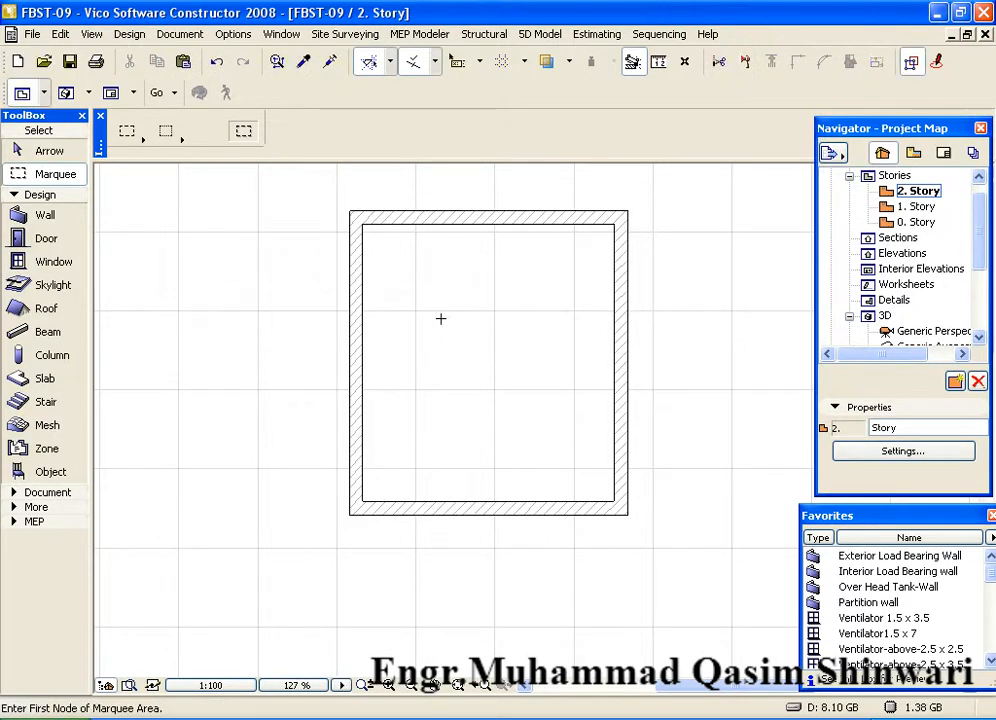
# - Set the top elevation of the pasted slab on 2. Story to 25 and deselect it
pyautogui.click(418, 270)
pyautogui.moveTo(533, 163); pyautogui.dragTo(697, 152)
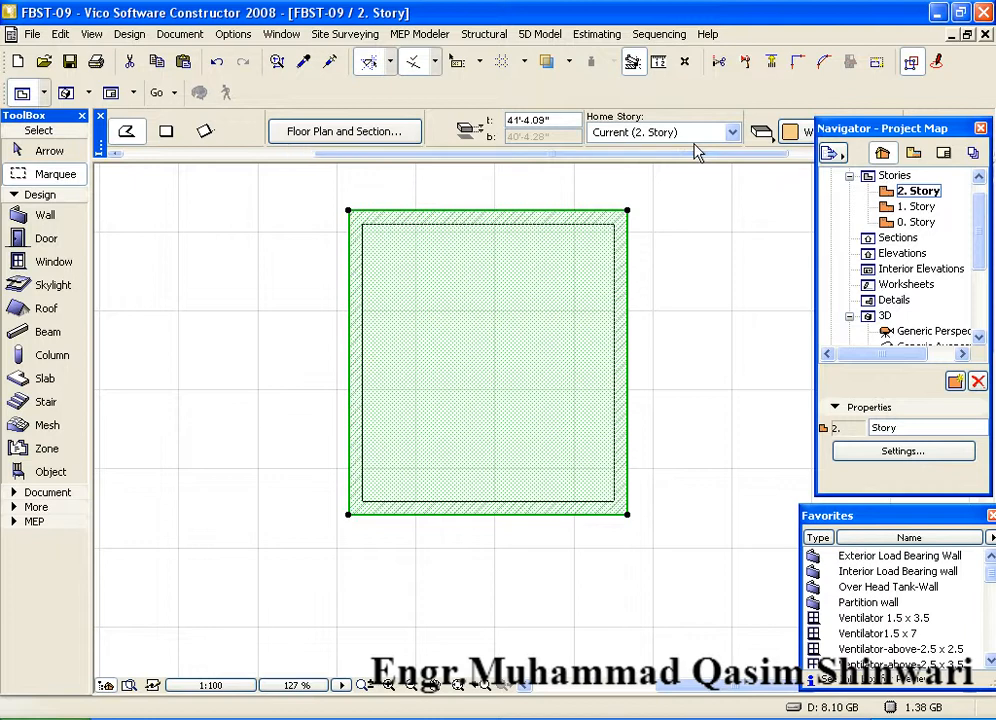
pyautogui.click(565, 119)
pyautogui.click(550, 122)
pyautogui.moveTo(550, 122); pyautogui.dragTo(486, 123)
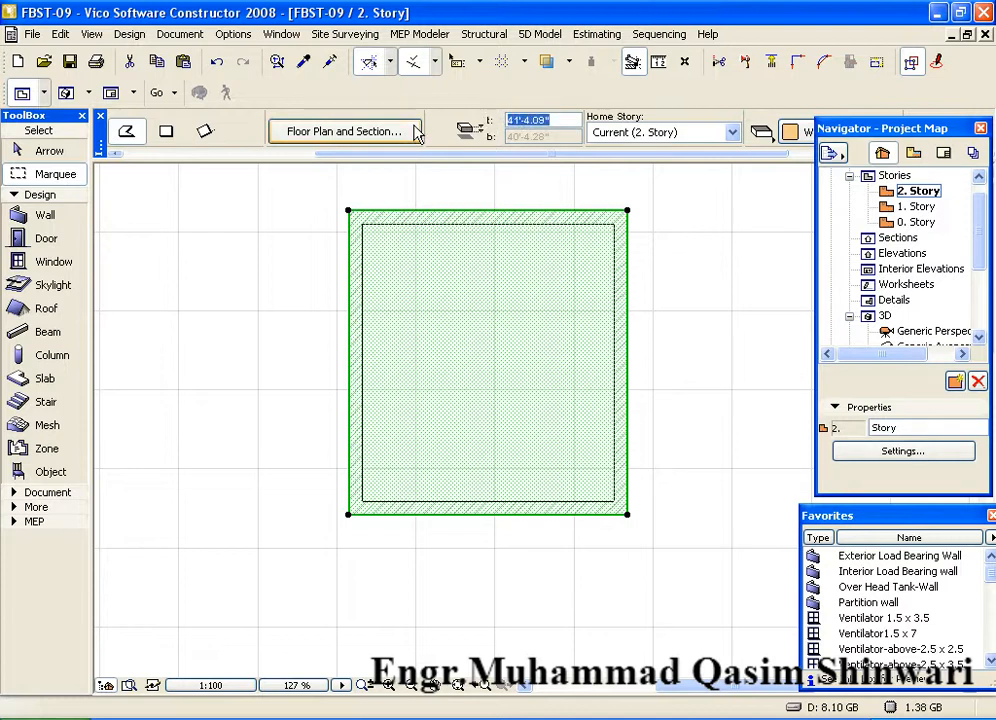
pyautogui.write('25')
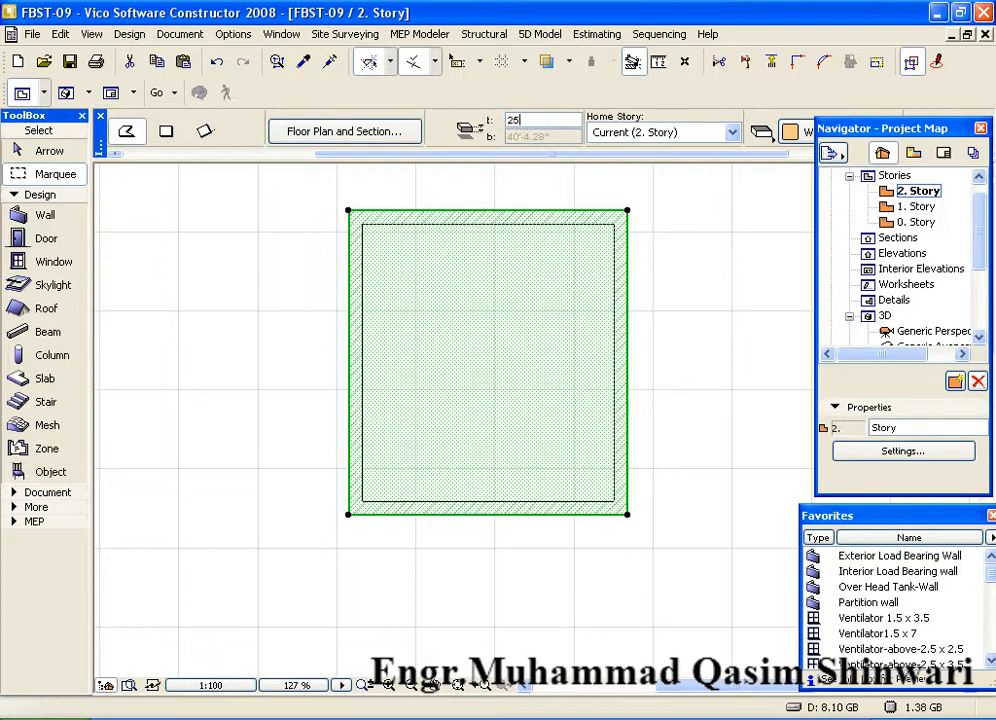
pyautogui.press('Return')
pyautogui.press('Escape')
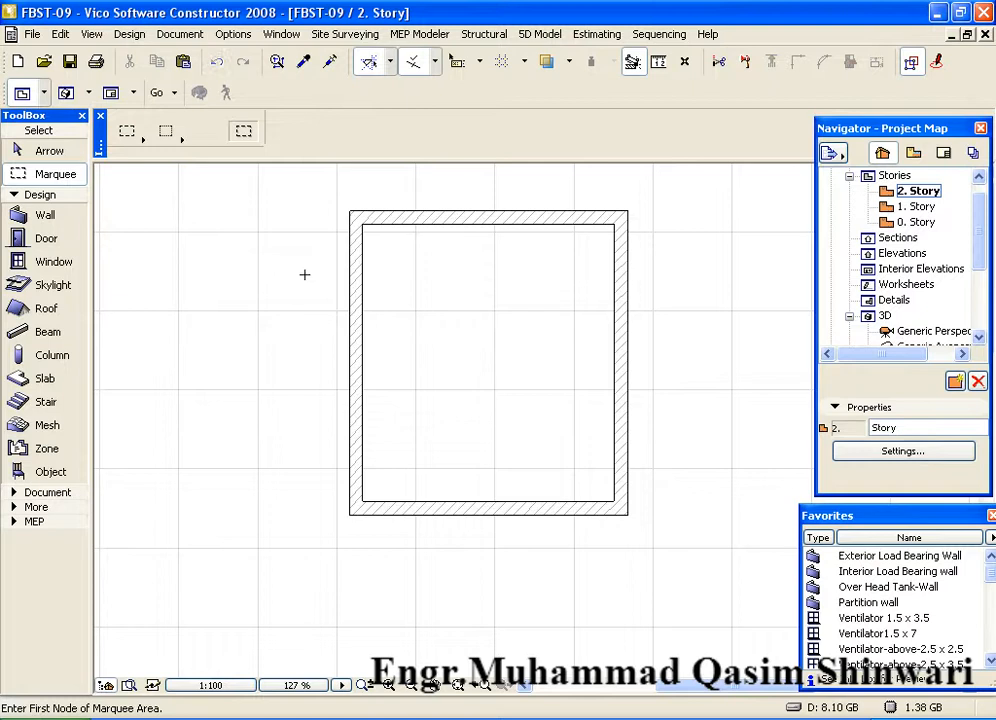
# - Open 0. Story, inspect the overhead tank's cover slab in the full 3D model, and close the warning and report
pyautogui.doubleClick(920, 222)
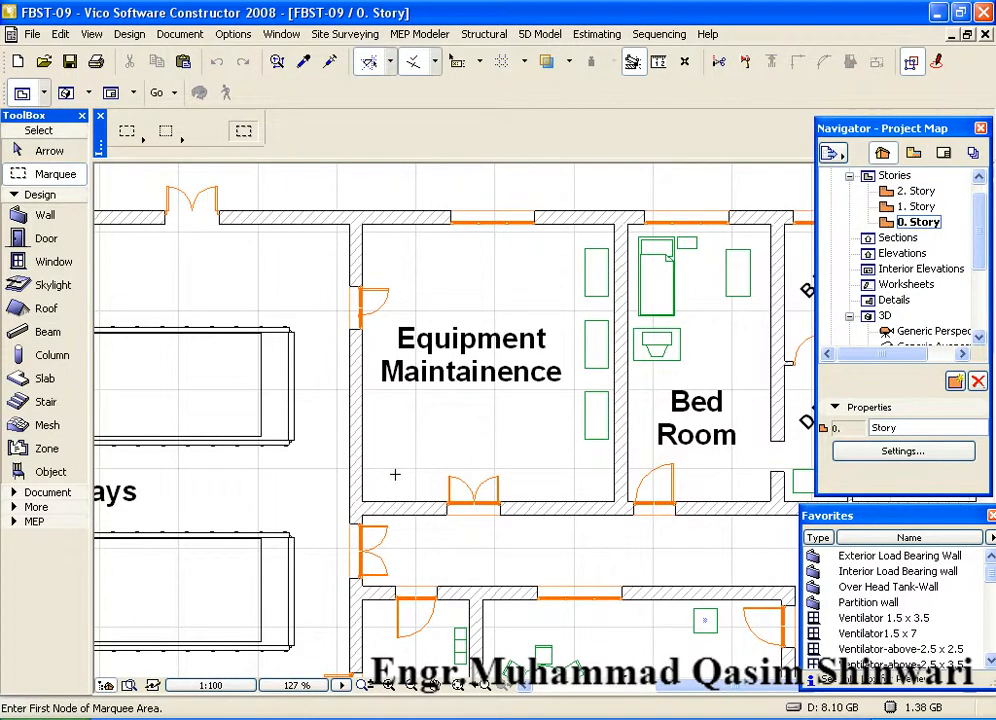
pyautogui.press('F3')
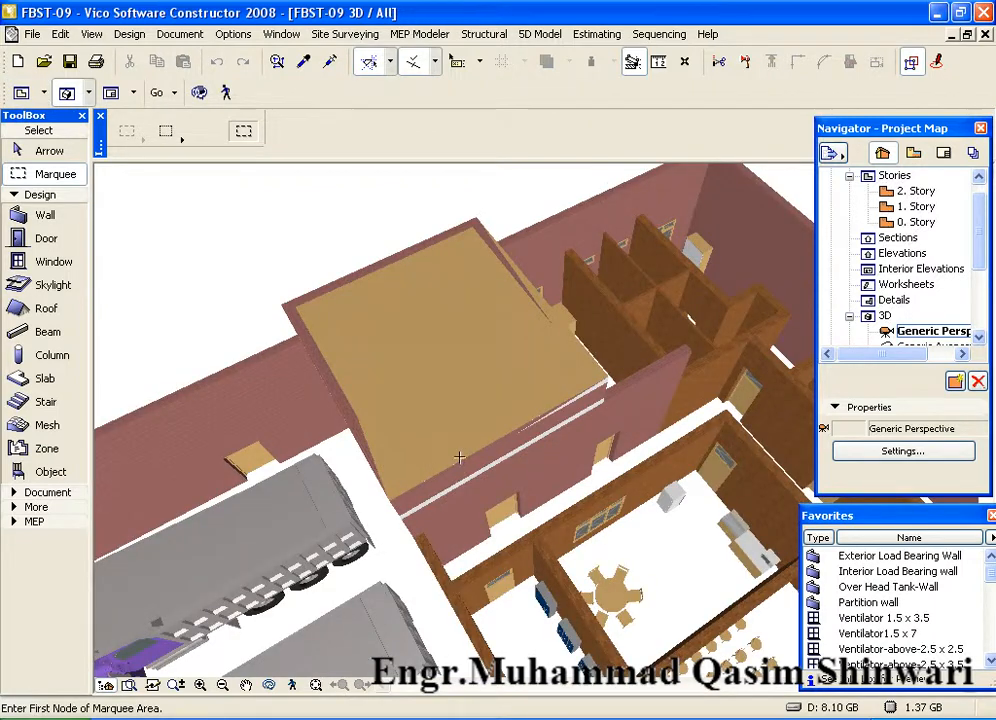
pyautogui.keyDown('shift'); pyautogui.moveTo(456, 453); pyautogui.dragTo(438, 316, button='middle'); pyautogui.keyUp('shift')
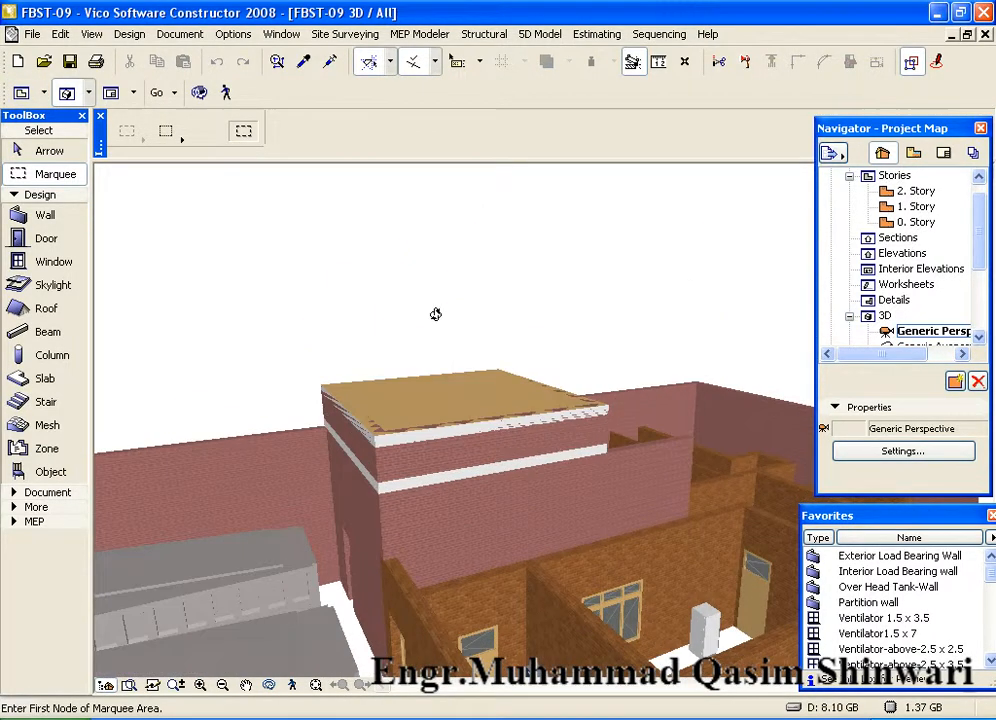
pyautogui.scroll(5, 447, 440)
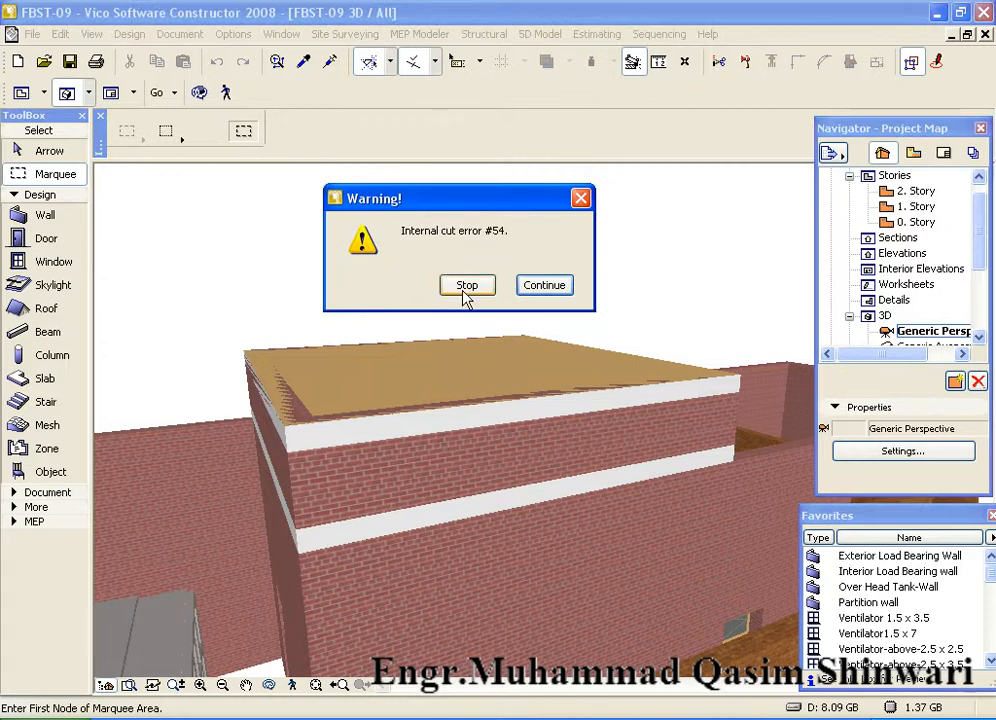
pyautogui.click(542, 285)
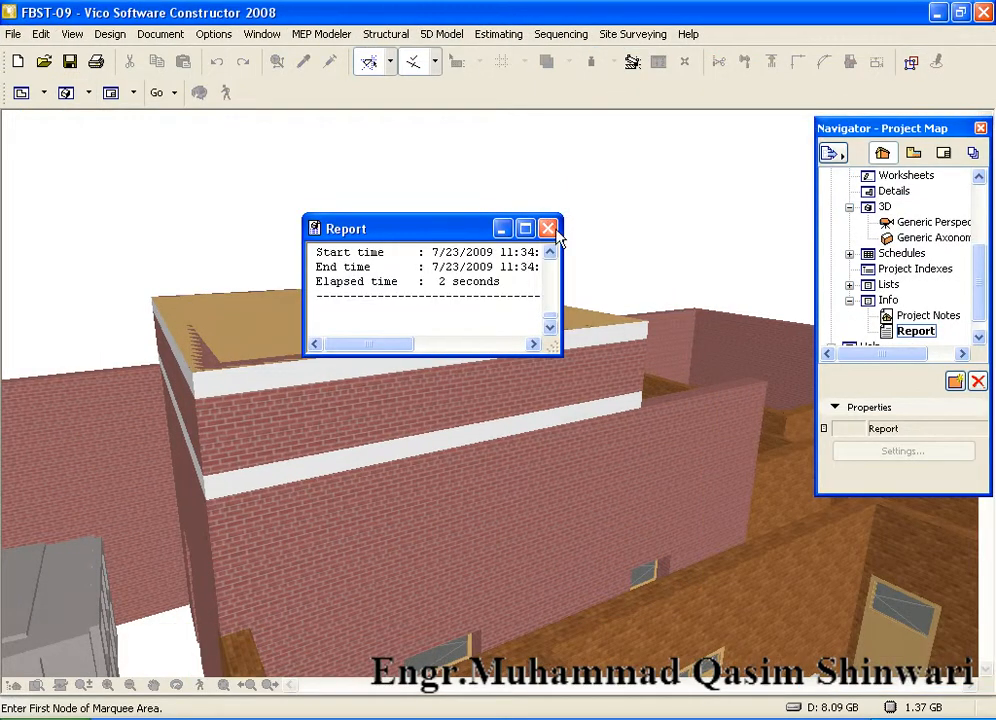
pyautogui.click(548, 229)
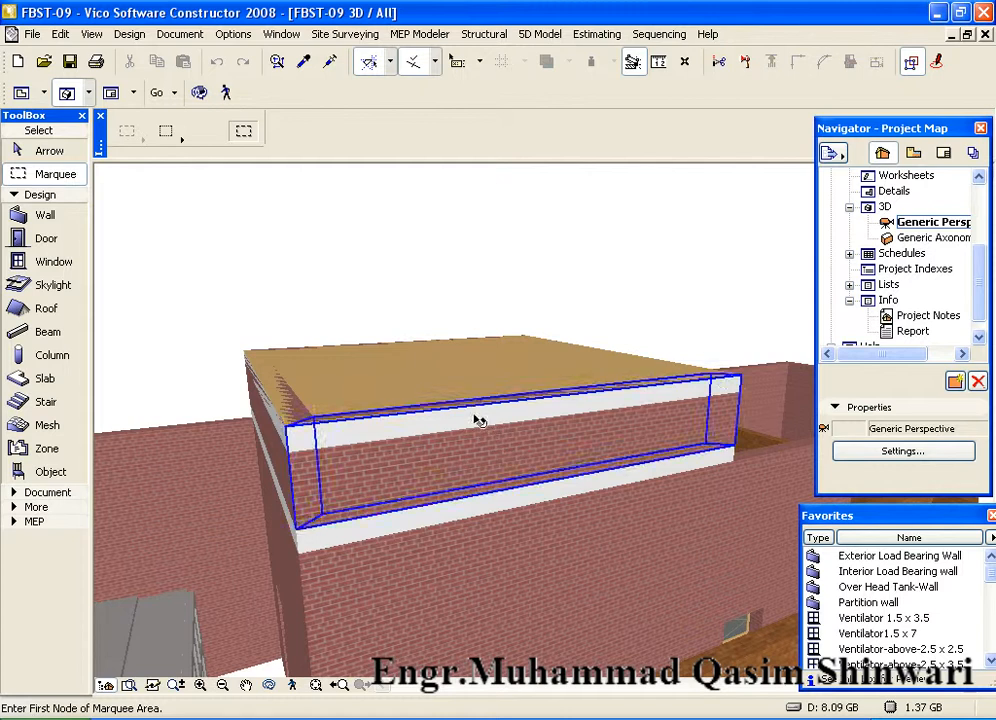
# - Set the top elevation of the overhead tank's cover slab to 26' in the 3D view and deselect it
pyautogui.click(471, 380)
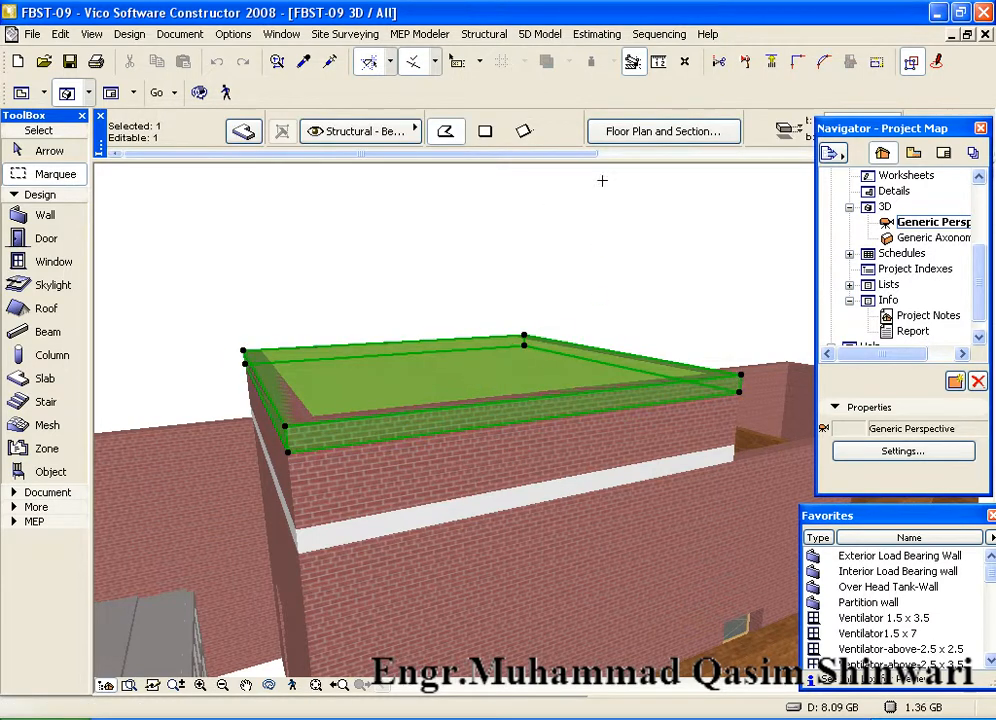
pyautogui.moveTo(582, 153); pyautogui.dragTo(716, 156)
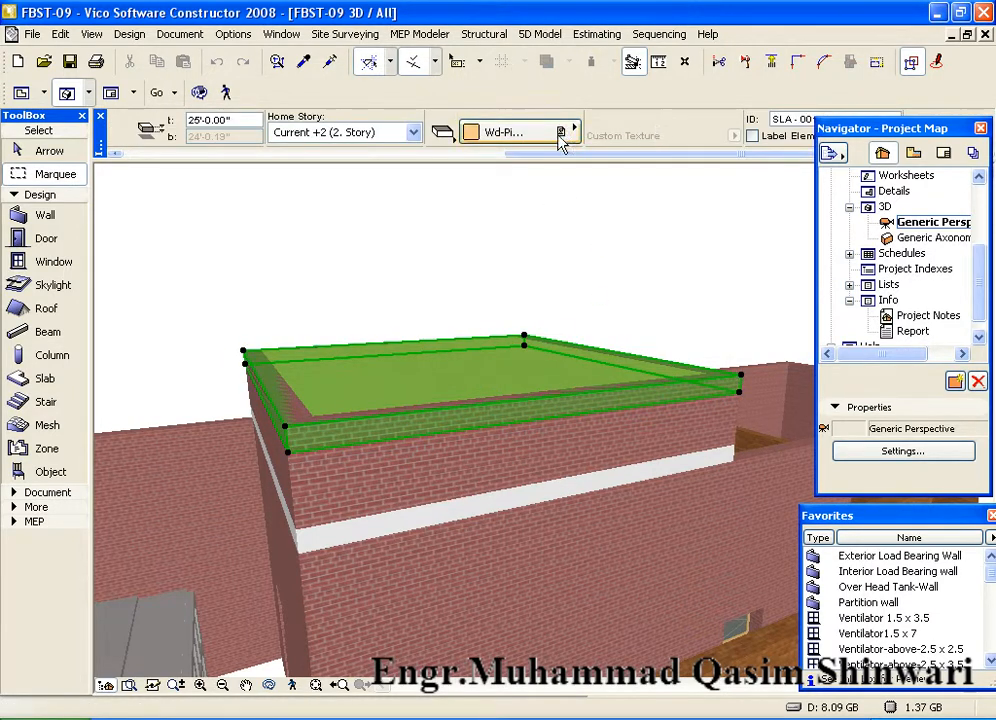
pyautogui.click(249, 120)
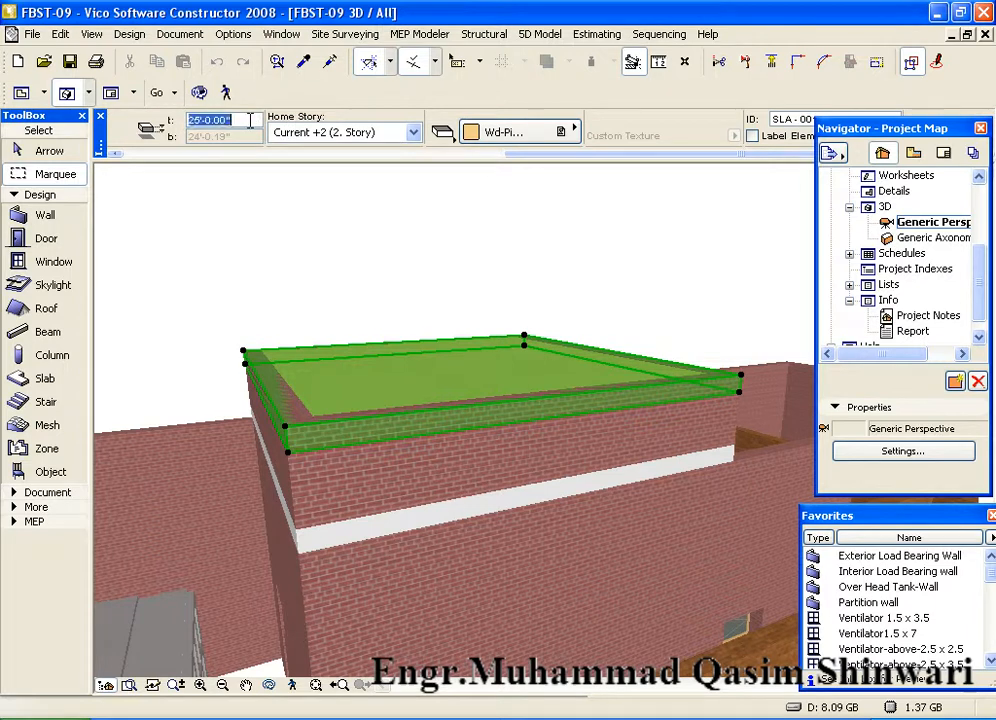
pyautogui.write('26')
pyautogui.press('Return')
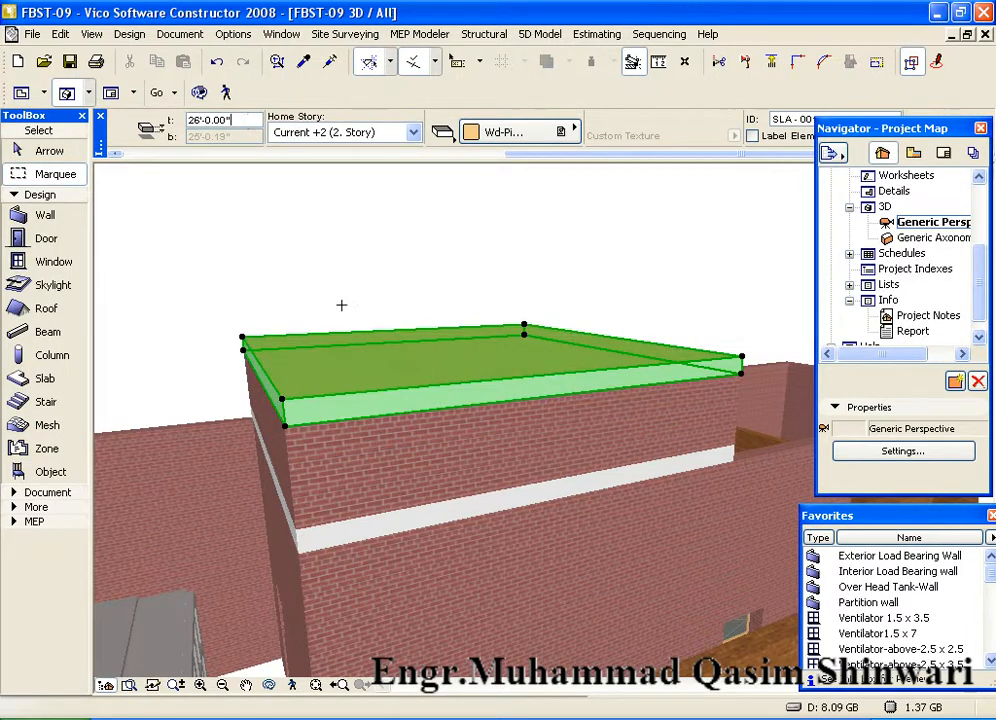
pyautogui.press('Escape')
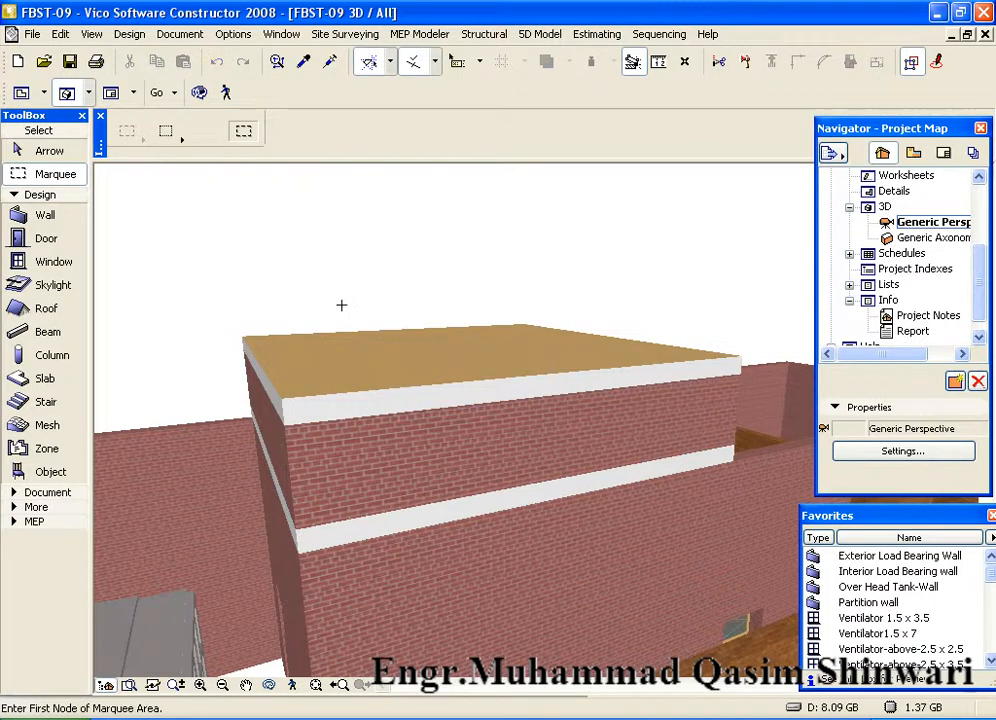
# - Return to the 0. Story floor plan, bring the whole building into view, and show the story list
pyautogui.press('F2')
pyautogui.scroll(-2, 333, 392)
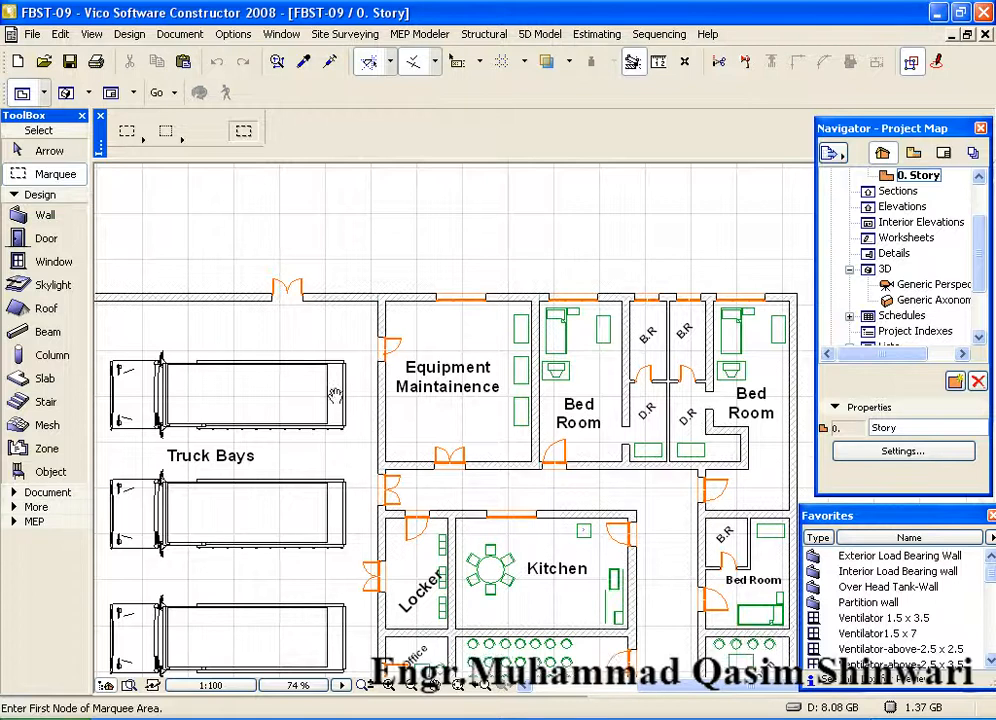
pyautogui.moveTo(333, 392); pyautogui.dragTo(406, 351, button='middle')
pyautogui.scroll(-2, 645, 328)
pyautogui.moveTo(618, 353); pyautogui.dragTo(556, 342, button='middle')
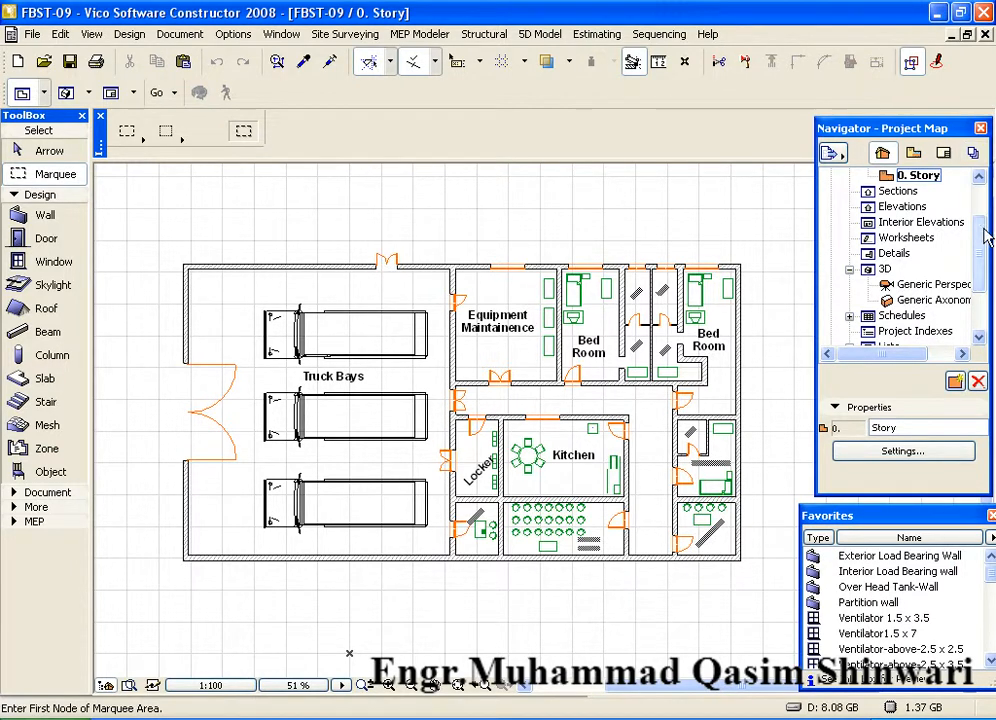
pyautogui.moveTo(979, 226); pyautogui.dragTo(985, 185)
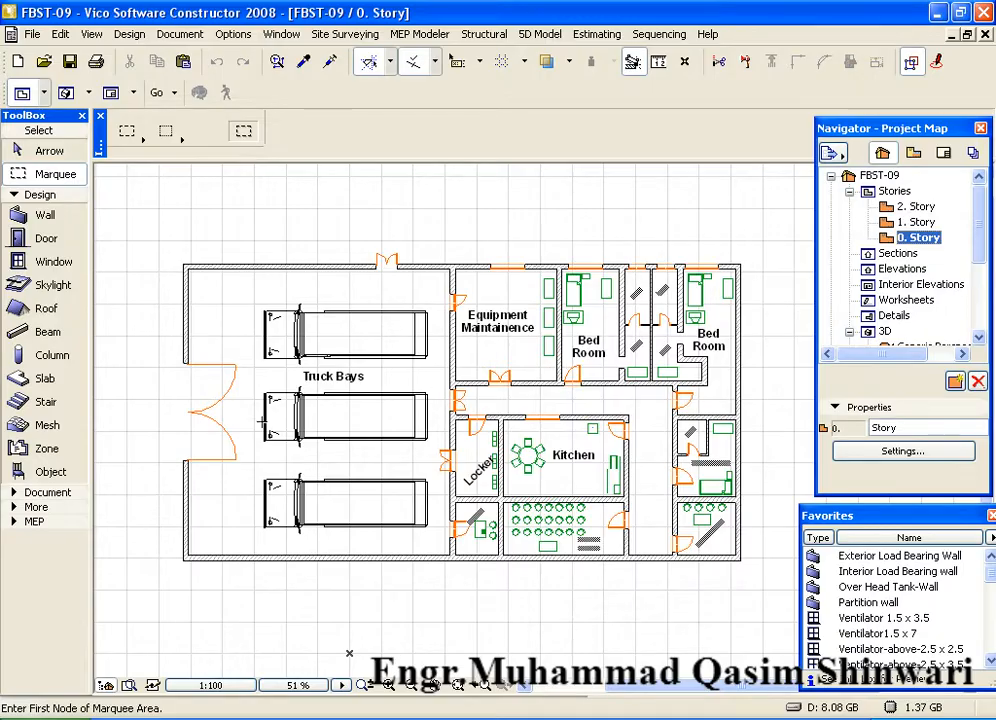